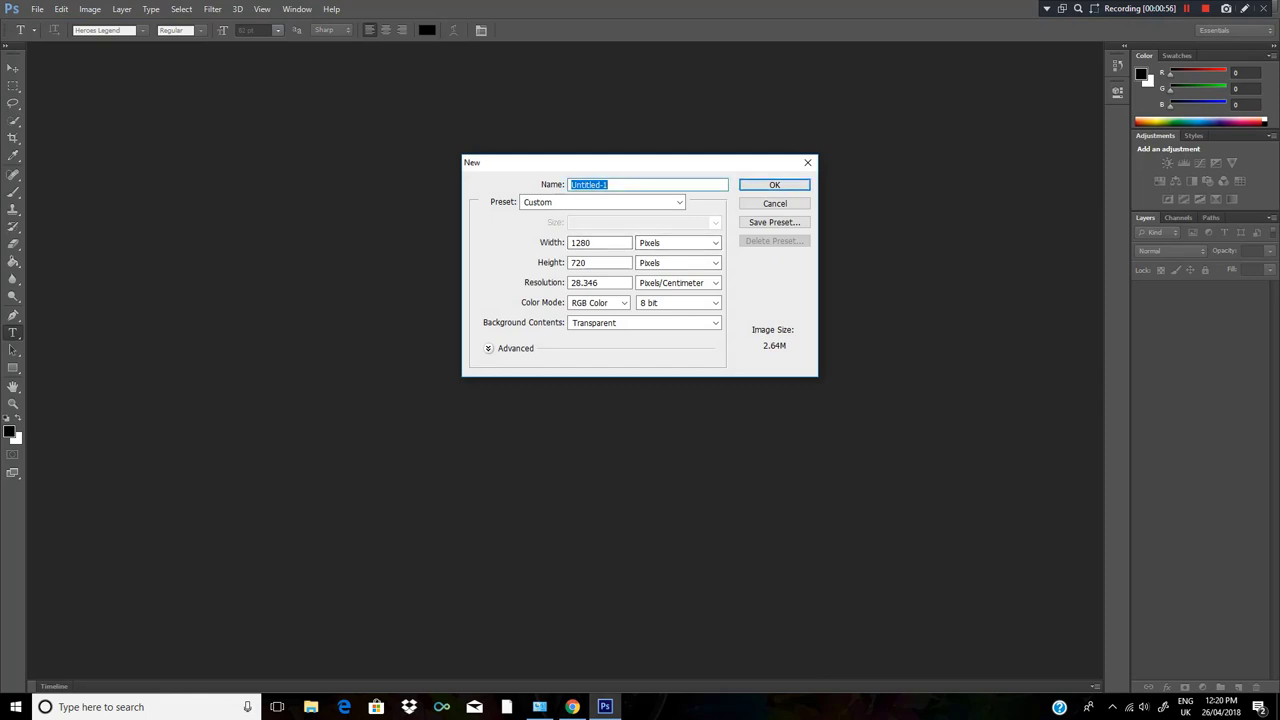
# Create the 1280 × 720 pixel transparent document with the name "Escape Grandad Obby!" and fill its layer with black.
pyautogui.write('Ba')
pyautogui.press('BackSpace')
pyautogui.press('BackSpace')
pyautogui.write('Escape Granddad Obby!')
pyautogui.press('Return')
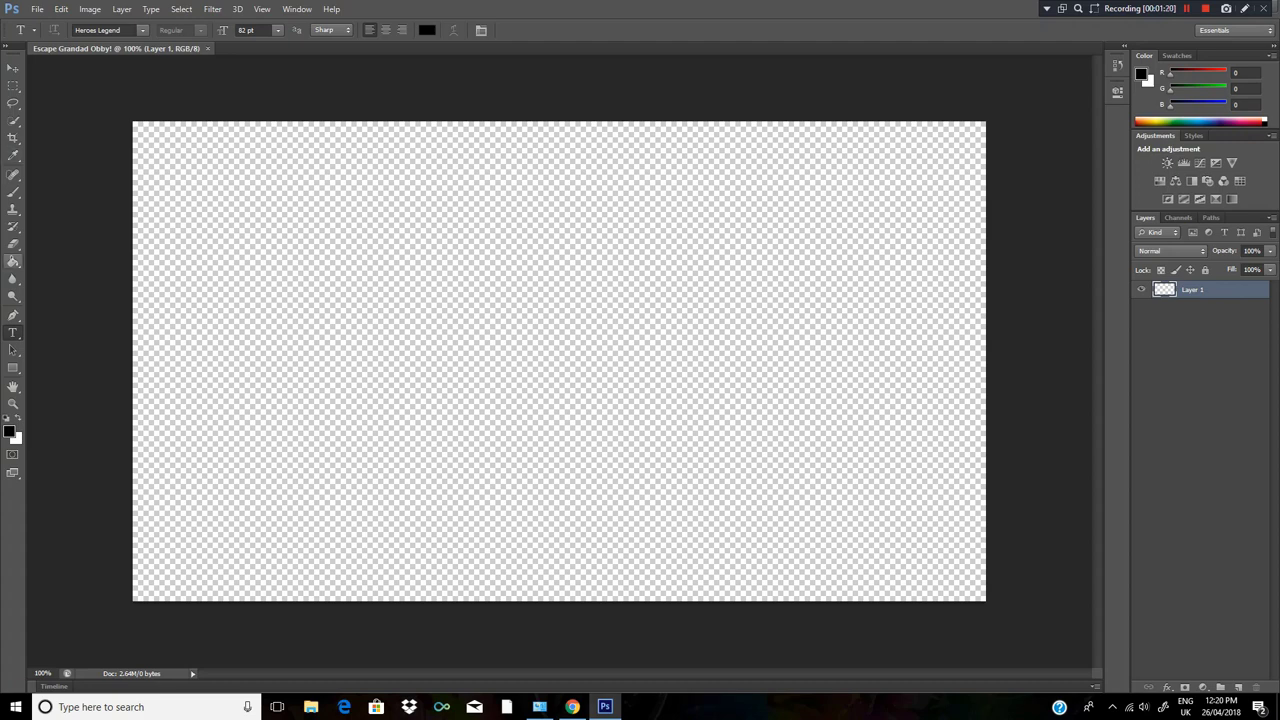
pyautogui.click(13, 261)
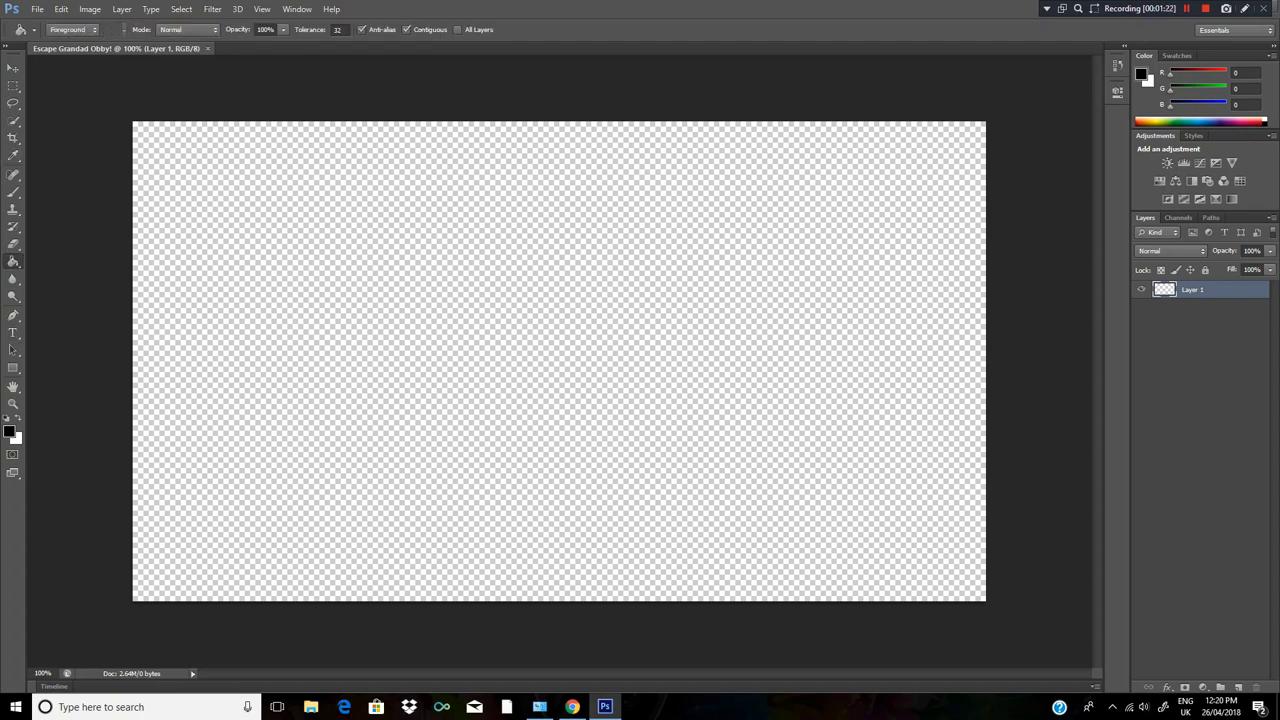
pyautogui.click(559, 361)
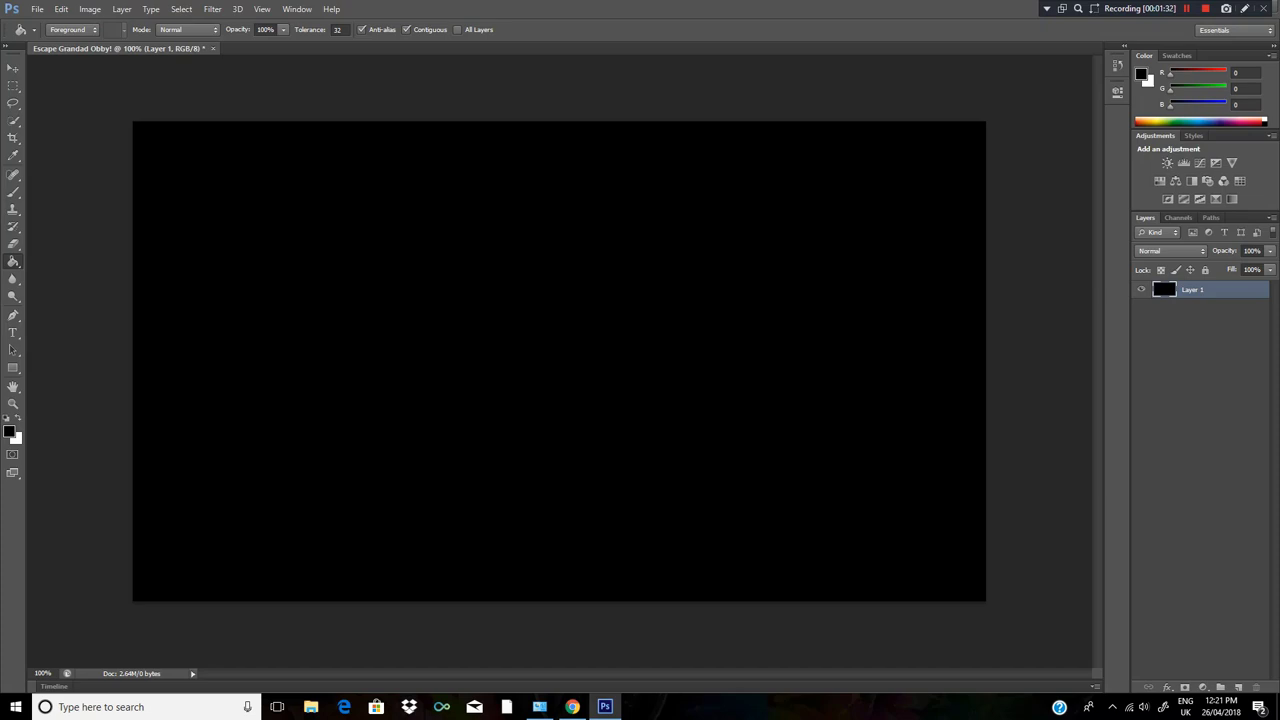
# Add a 15 px white (ffffff) stroke to the black layer, positioned Inside.
pyautogui.doubleClick(1222, 290)
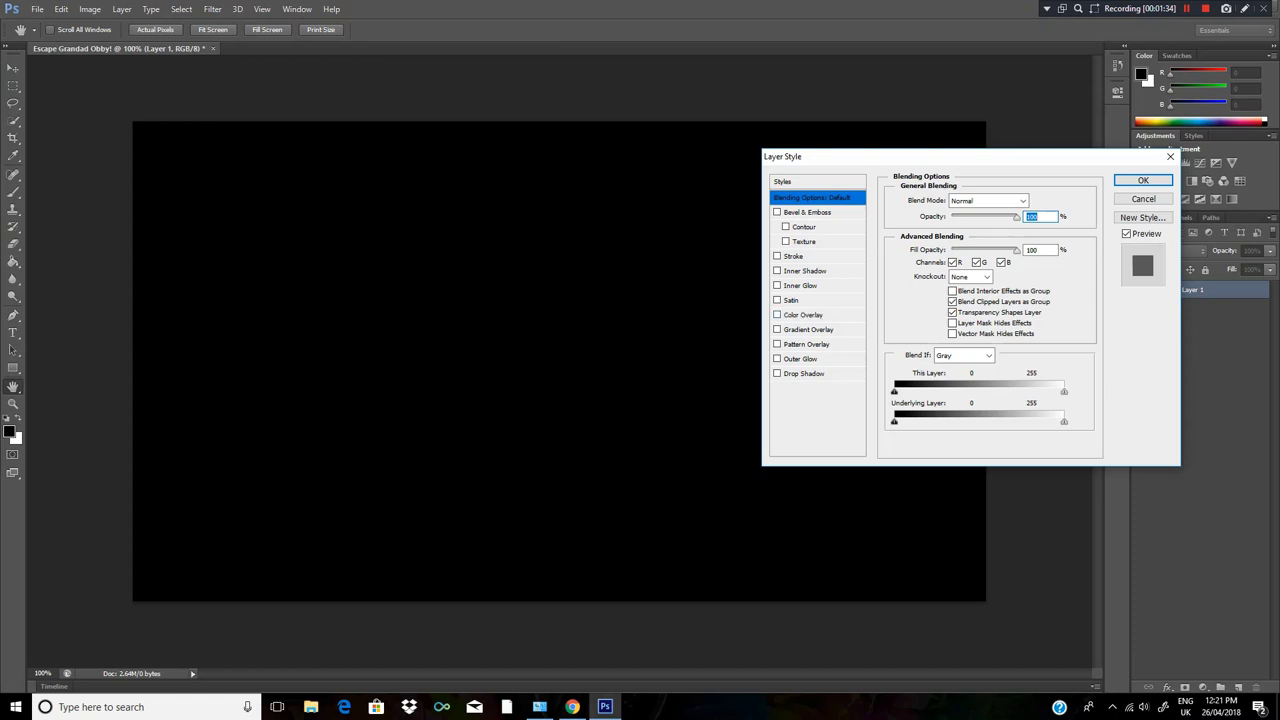
pyautogui.click(794, 256)
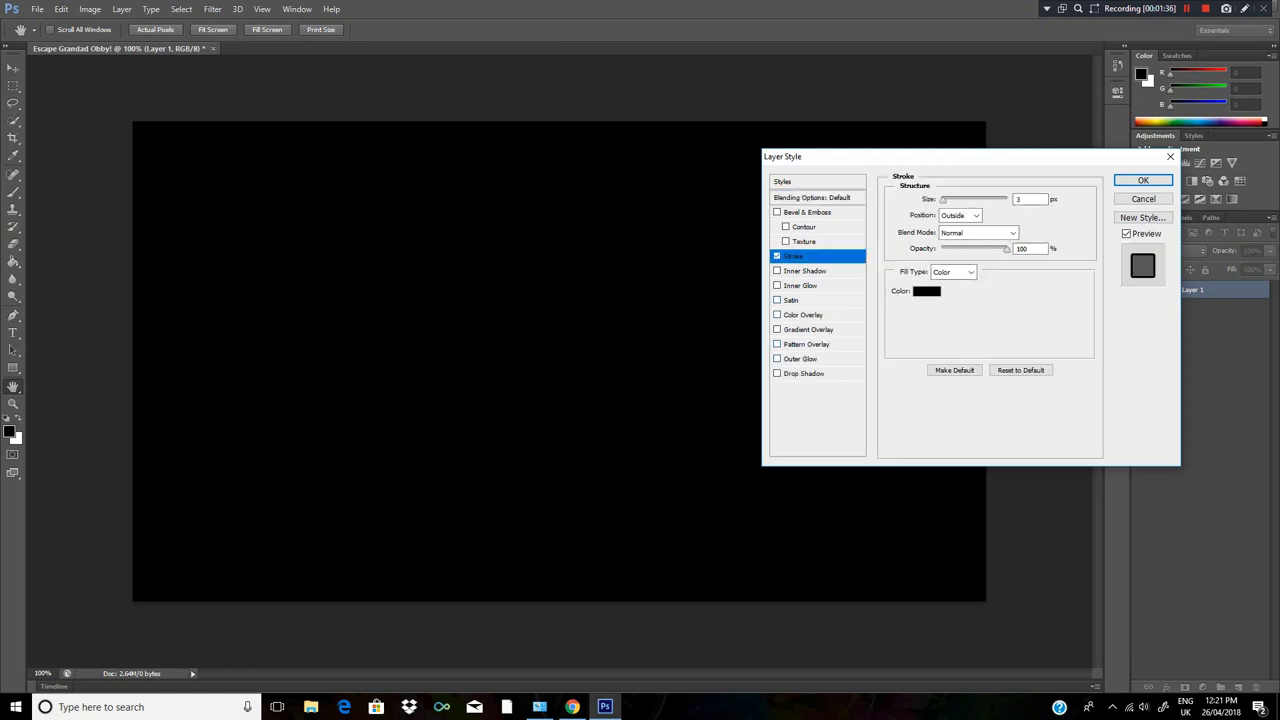
pyautogui.doubleClick(1020, 199)
pyautogui.click(976, 216)
pyautogui.click(954, 239)
pyautogui.click(926, 291)
pyautogui.click(462, 190)
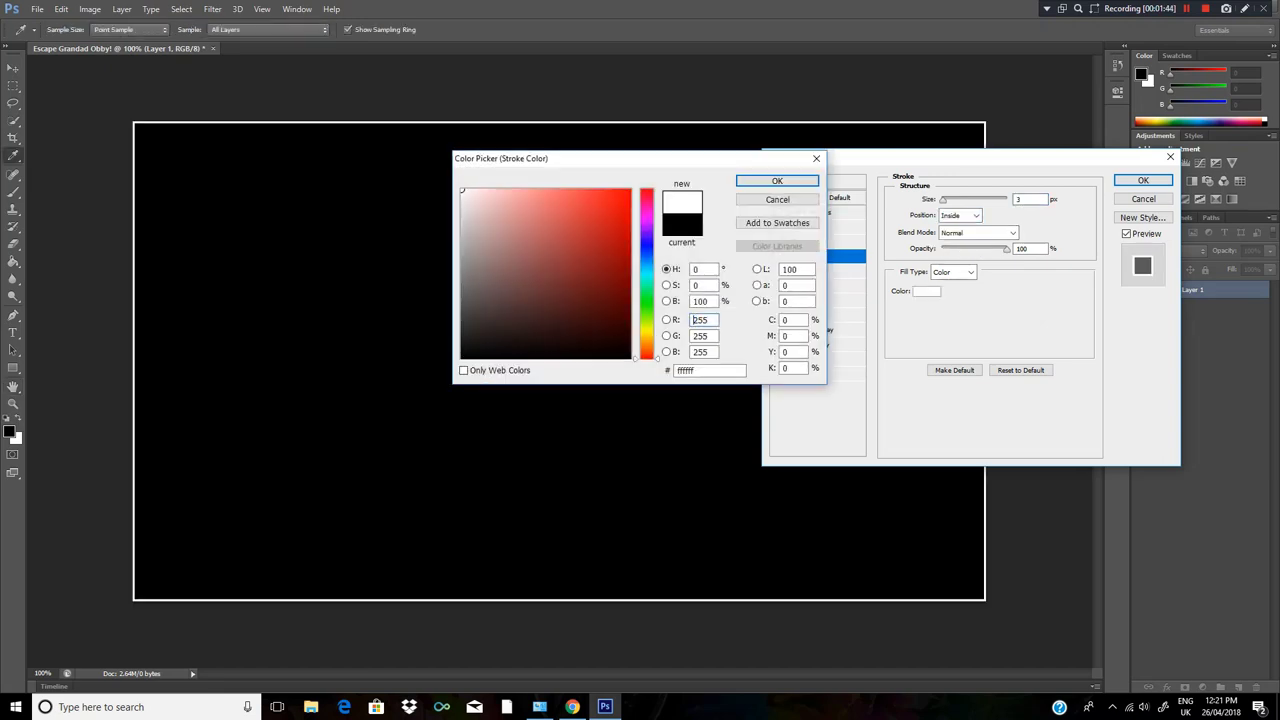
pyautogui.click(777, 181)
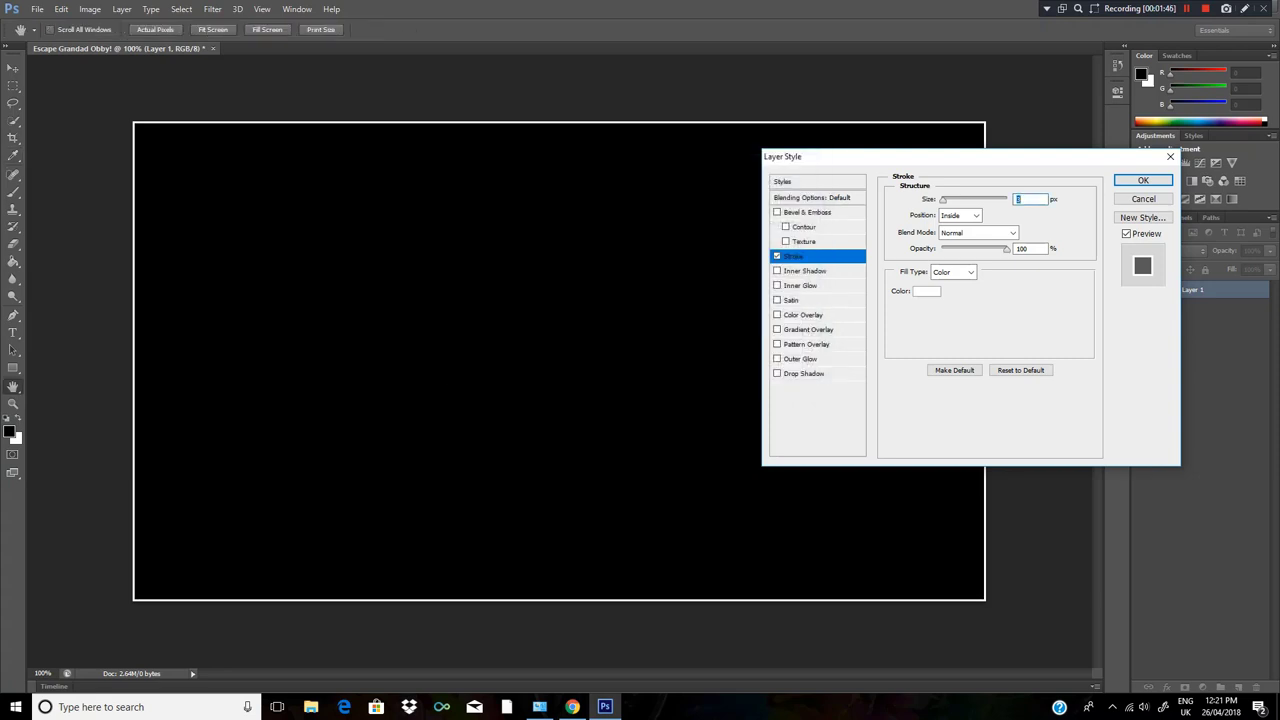
pyautogui.write('15')
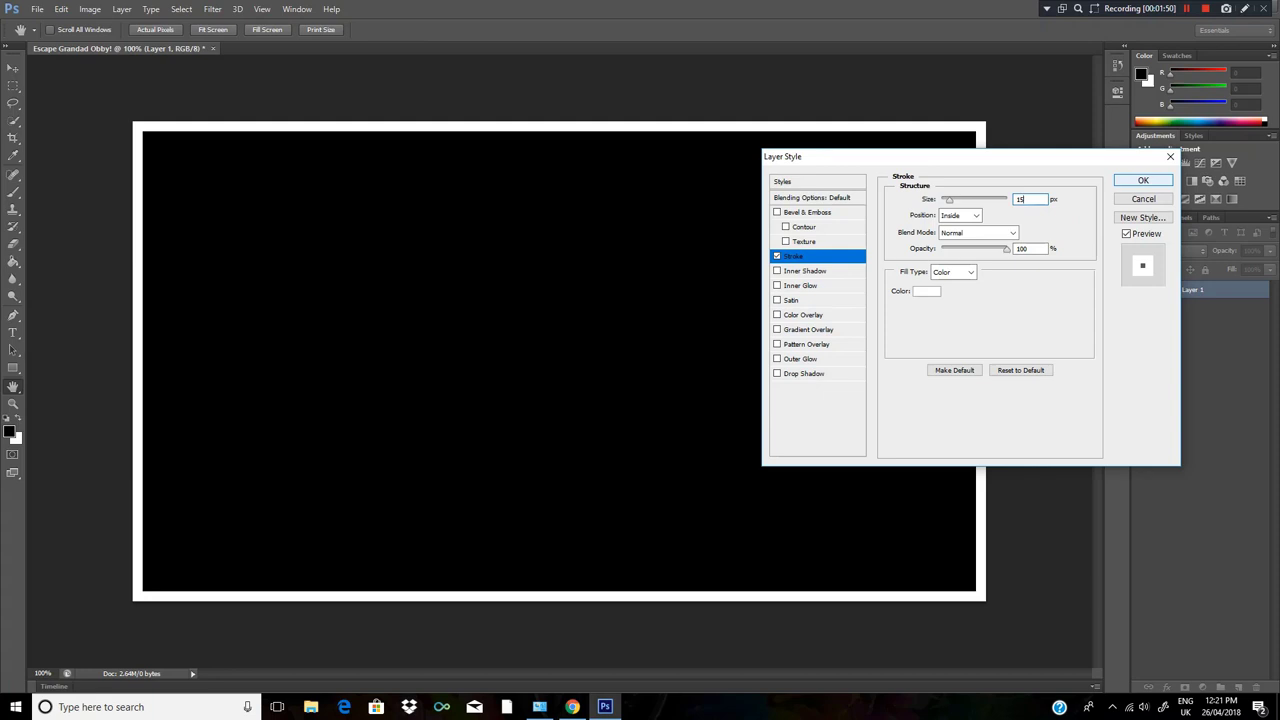
pyautogui.press('Return')
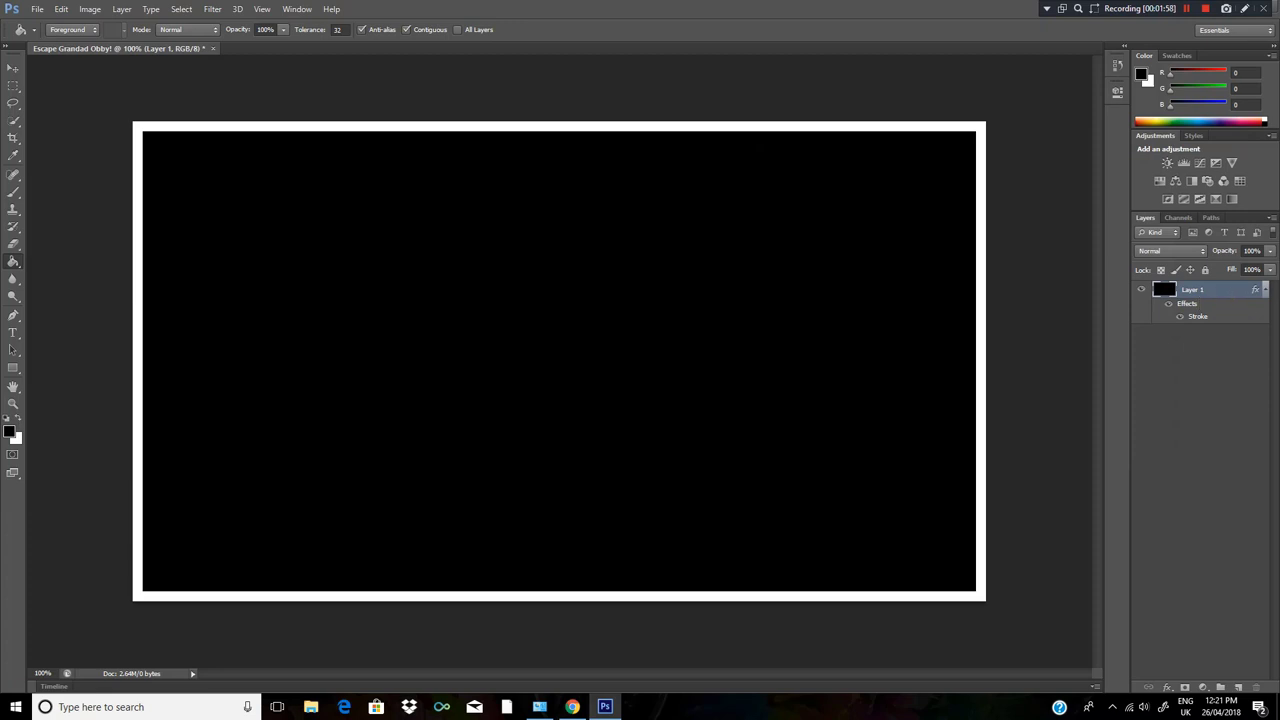
# Rasterize the layer style of the black layer with the white border.
pyautogui.press('F8')
pyautogui.press('F8')
pyautogui.rightClick(1214, 290)
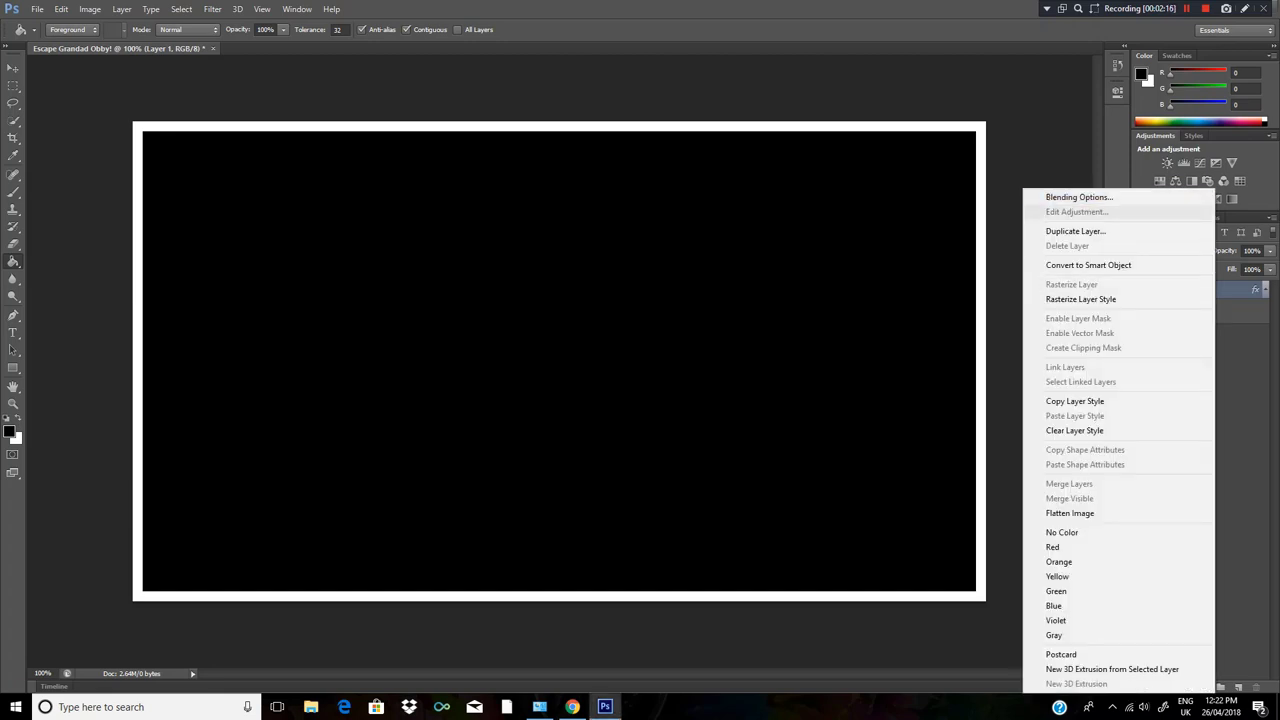
pyautogui.click(1080, 299)
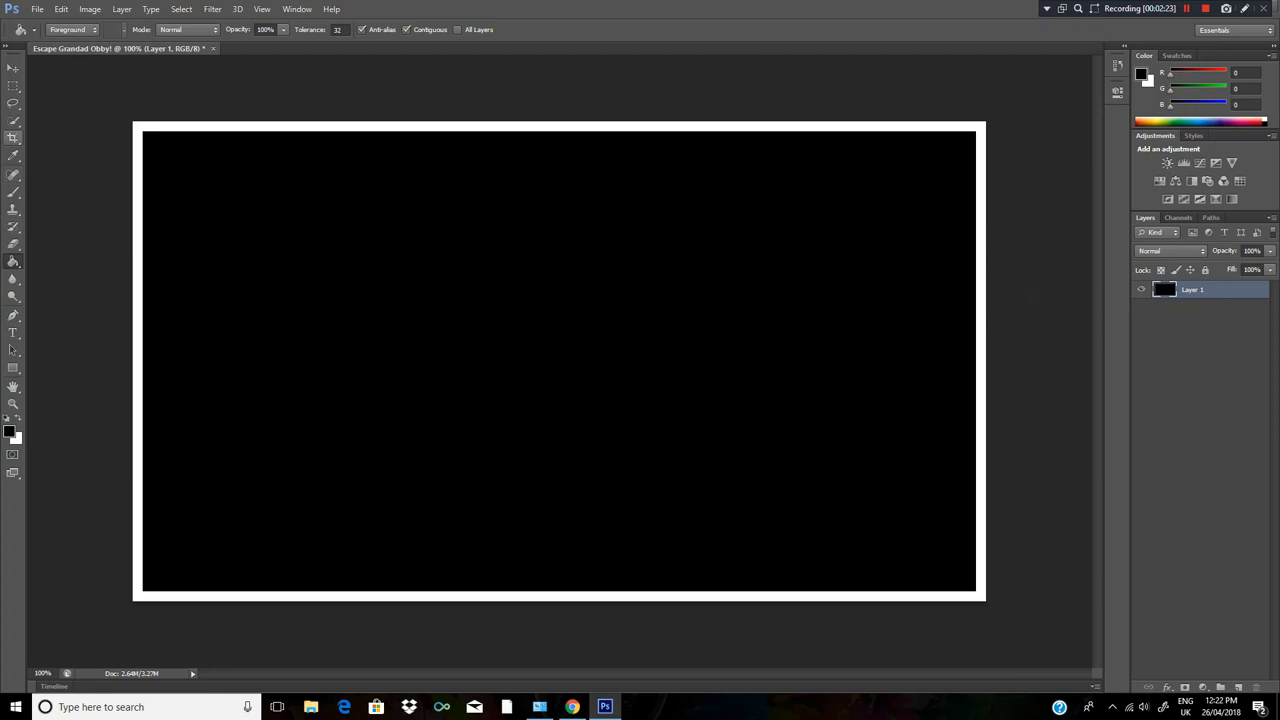
# Select the white border with the Magic Wand tool and copy it to a new layer.
pyautogui.click(13, 227)
pyautogui.click(13, 227)
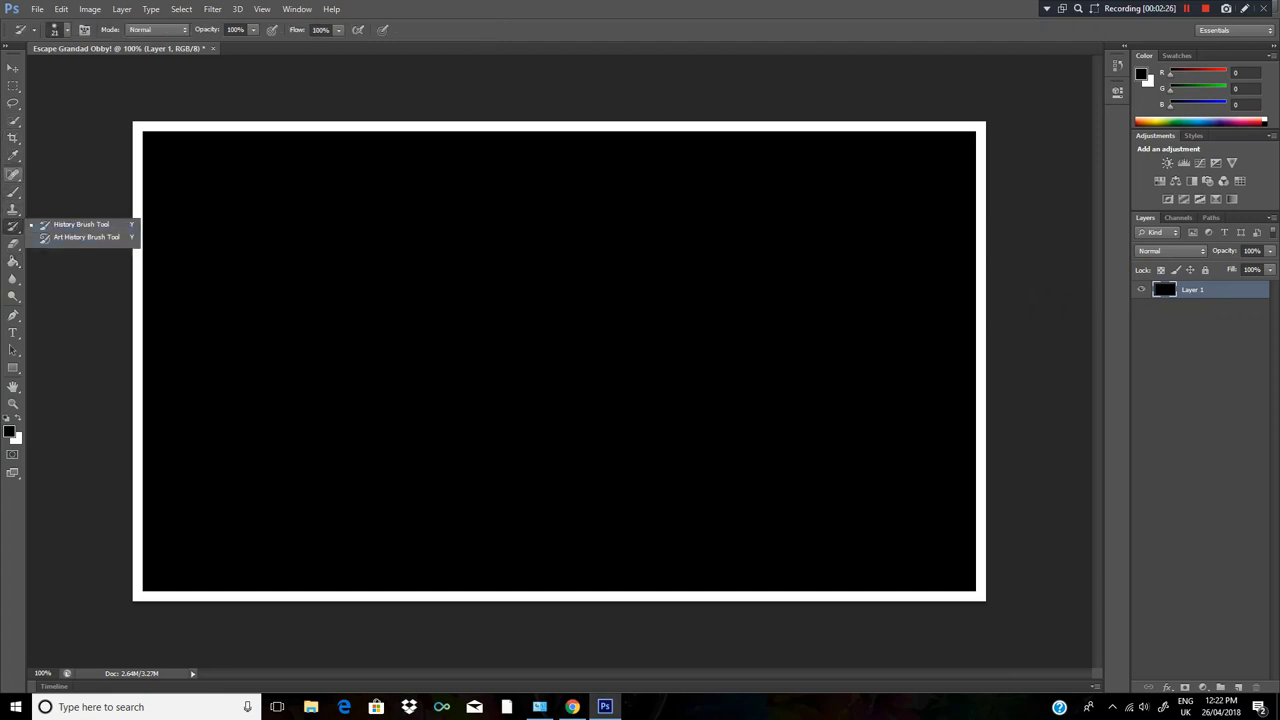
pyautogui.click(13, 120)
pyautogui.click(79, 131)
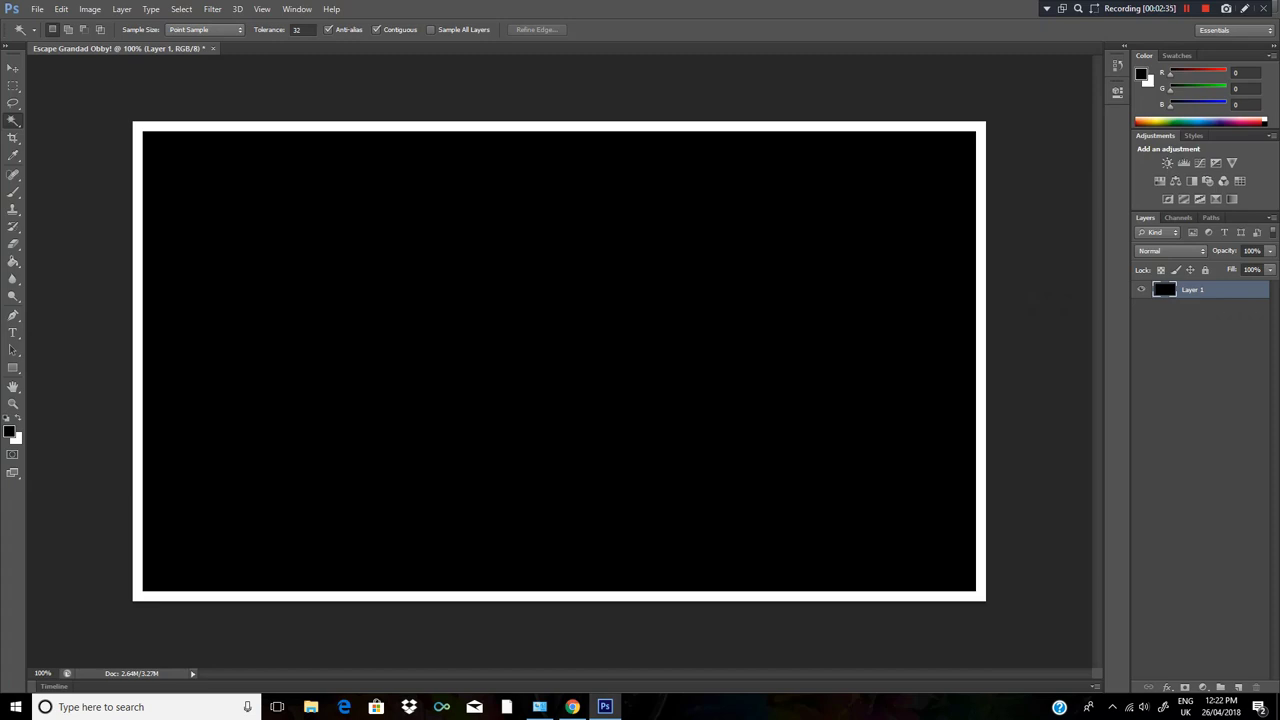
pyautogui.click(981, 217)
pyautogui.rightClick(1233, 291)
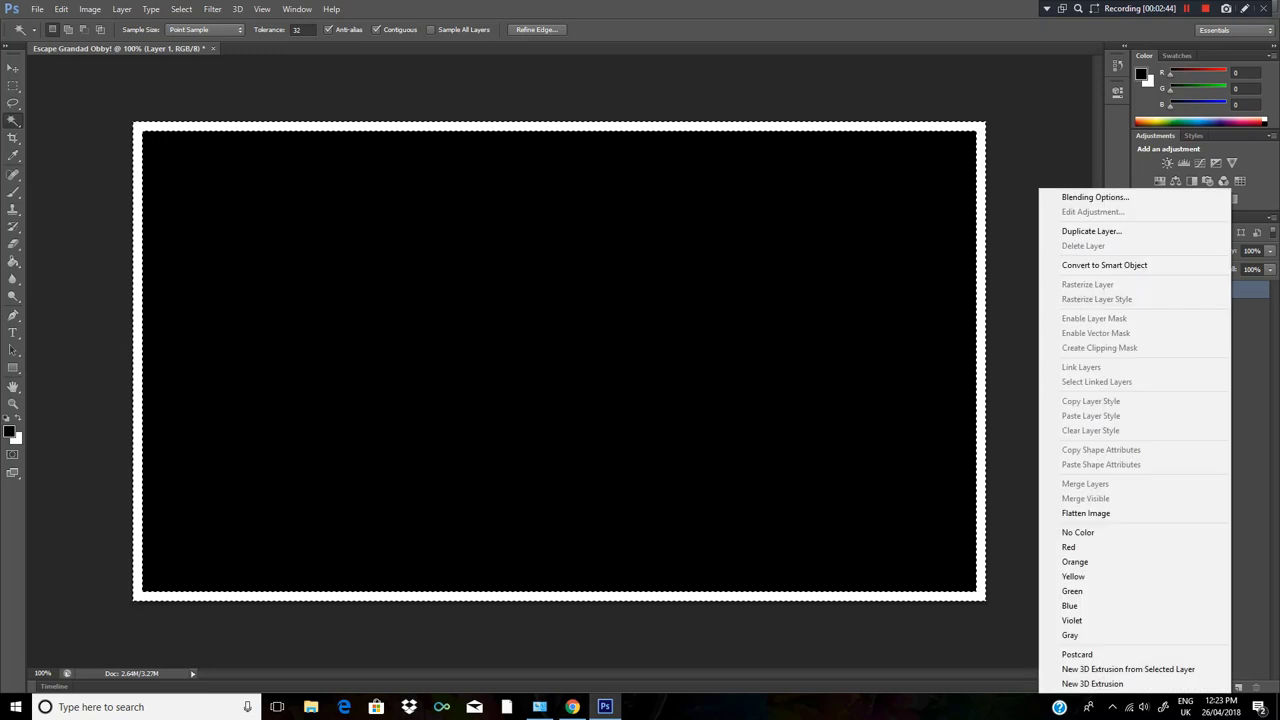
pyautogui.press('Escape')
pyautogui.hotkey('ctrl', 'j')
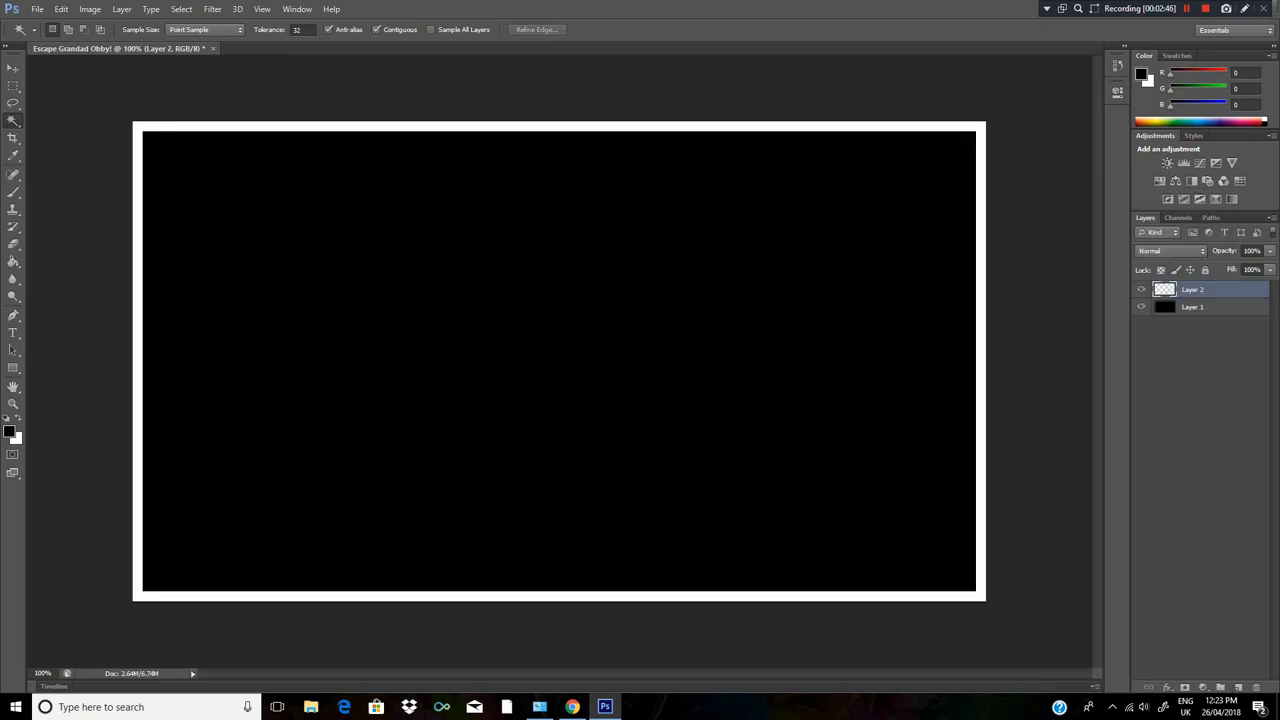
# Delete the original black layer, Layer 1, keeping only the copied border layer.
pyautogui.rightClick(1218, 307)
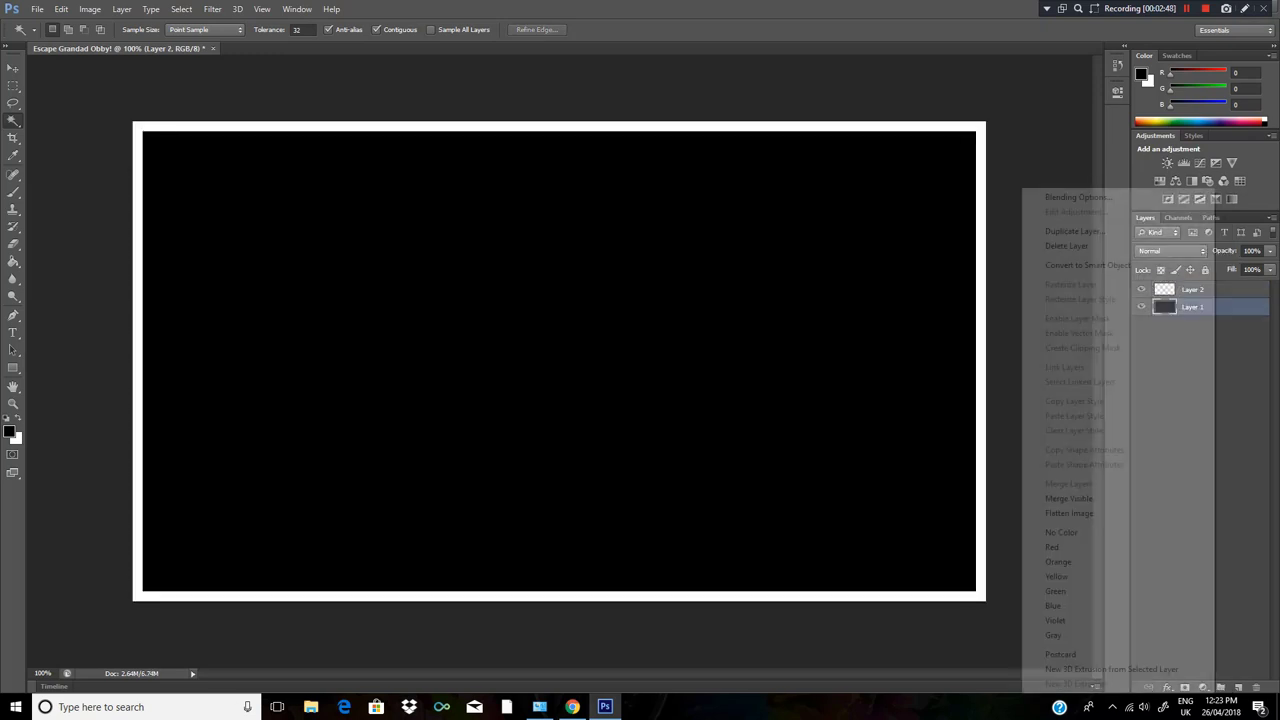
pyautogui.click(1060, 246)
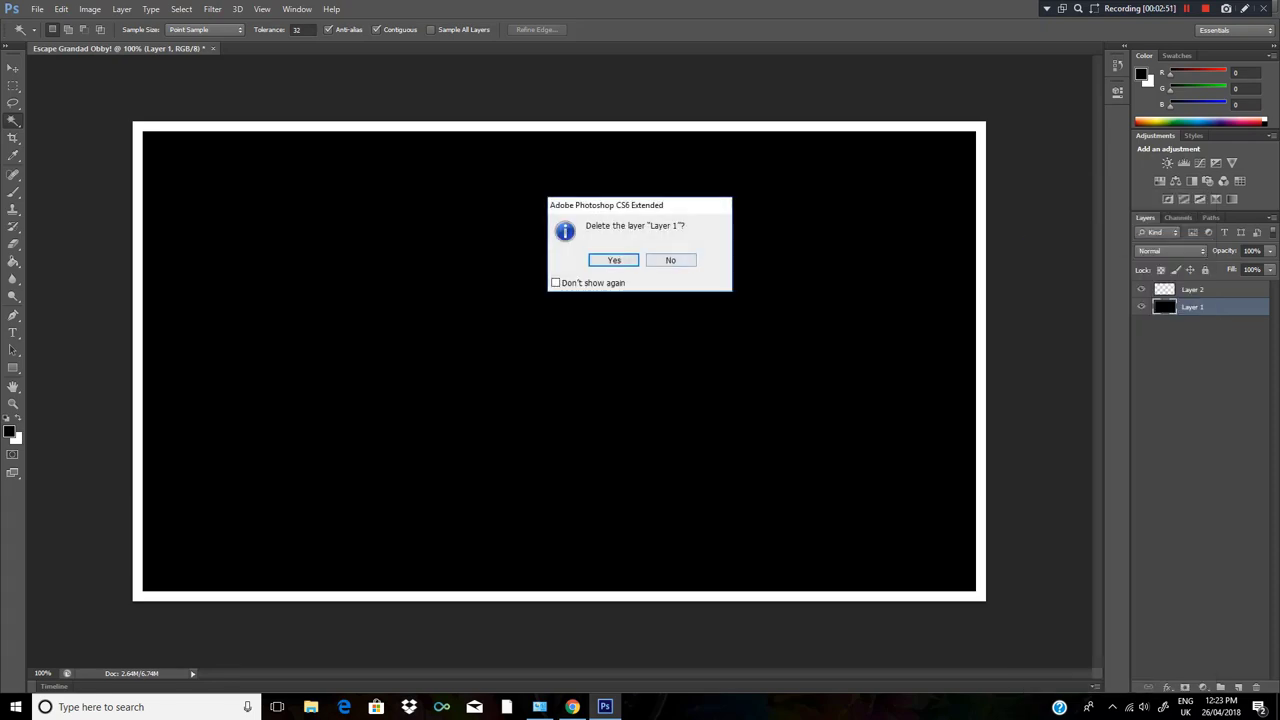
pyautogui.click(613, 260)
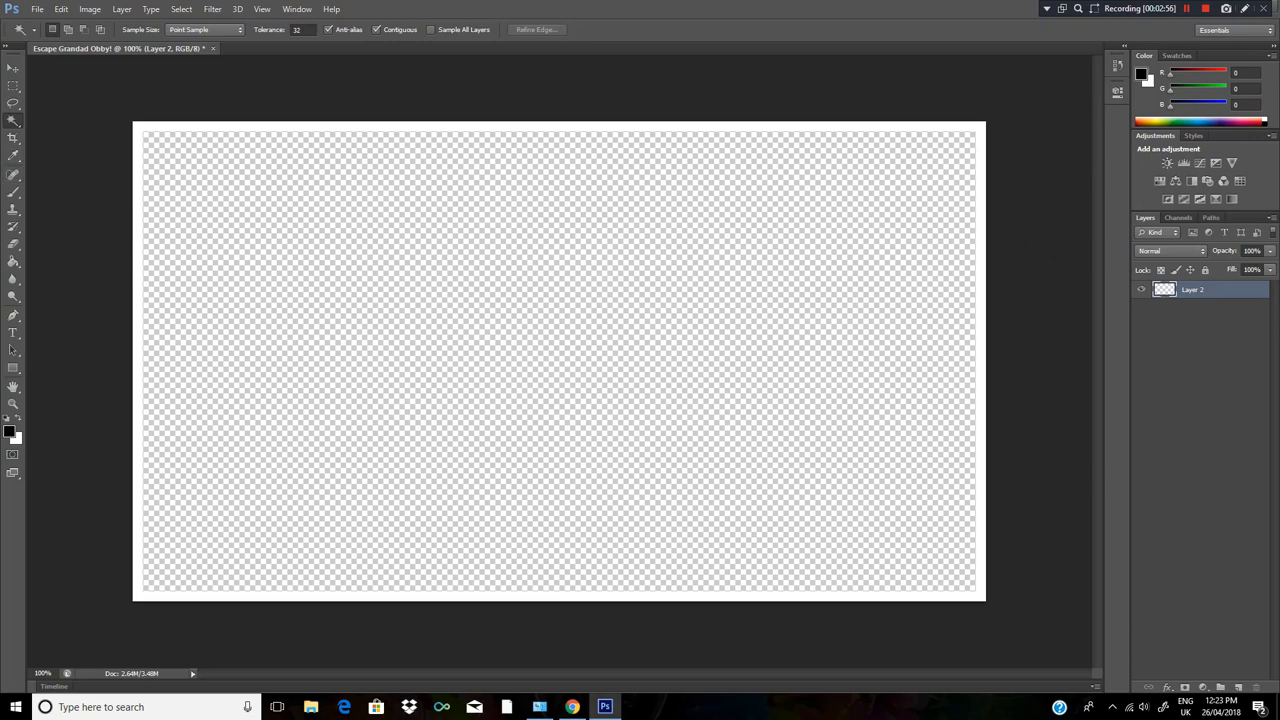
# Open the layer style settings of the border layer, Layer 2.
pyautogui.rightClick(1215, 289)
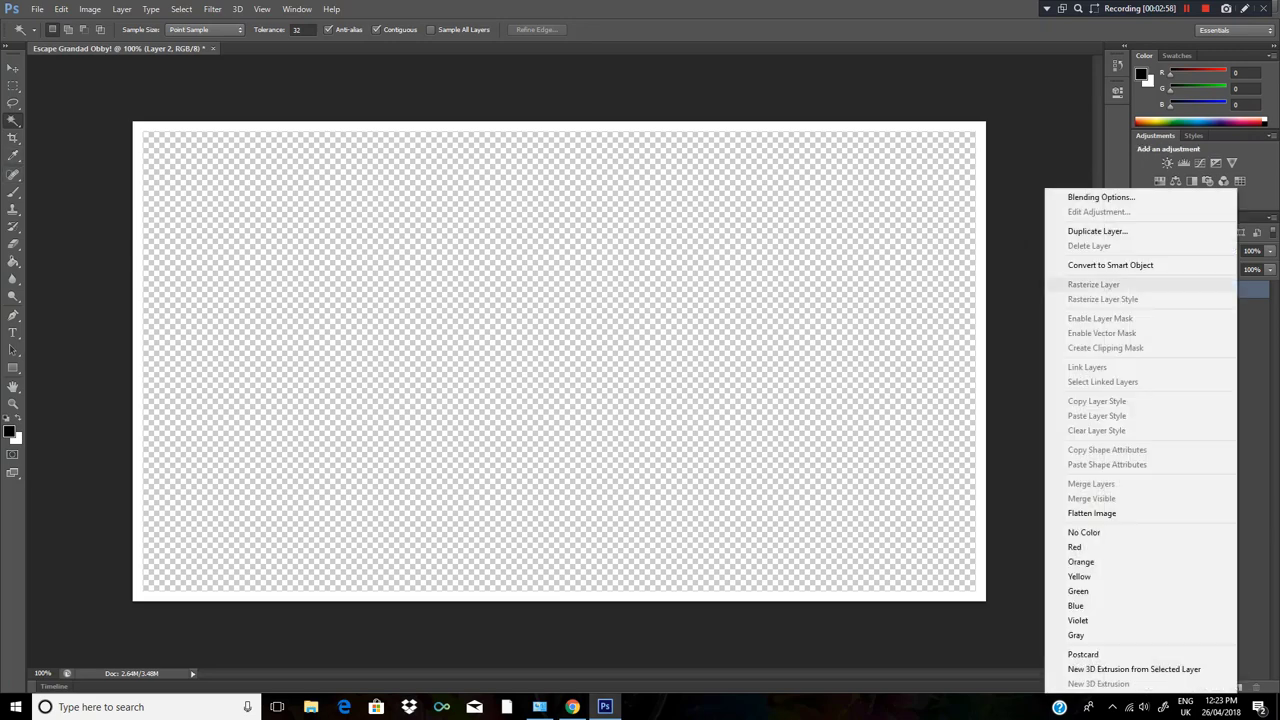
pyautogui.click(1022, 450)
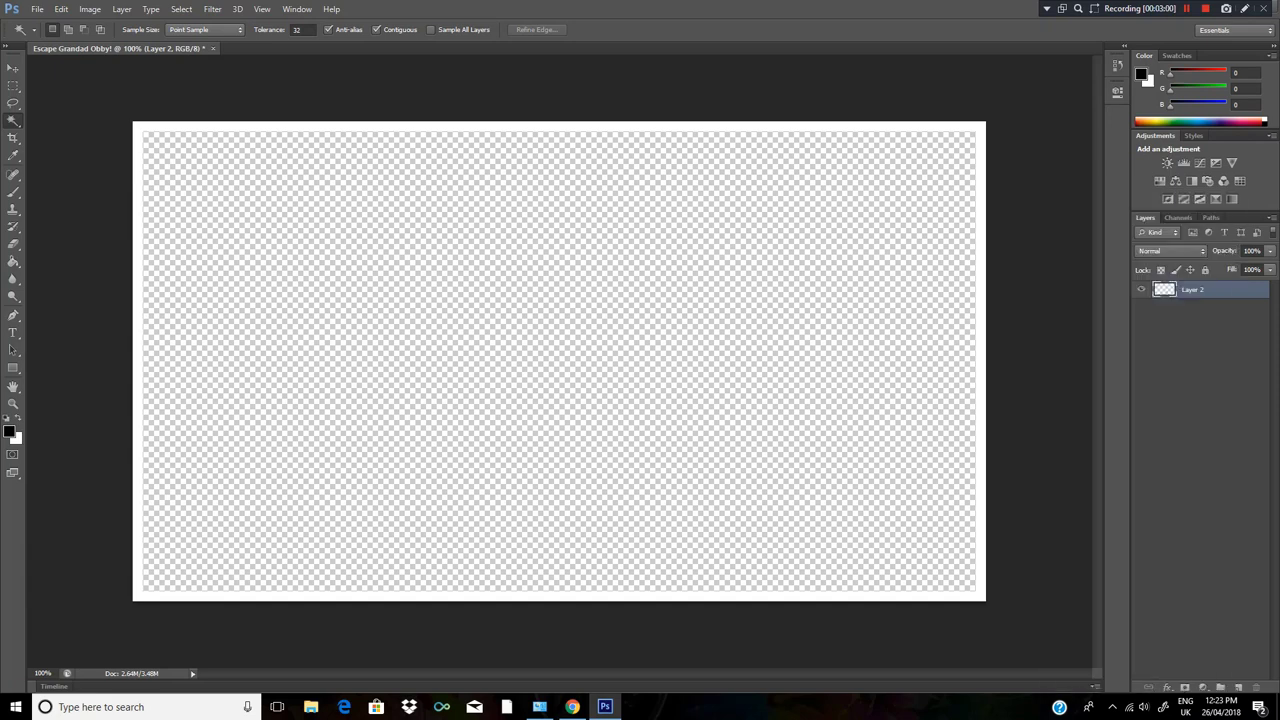
pyautogui.doubleClick(1220, 289)
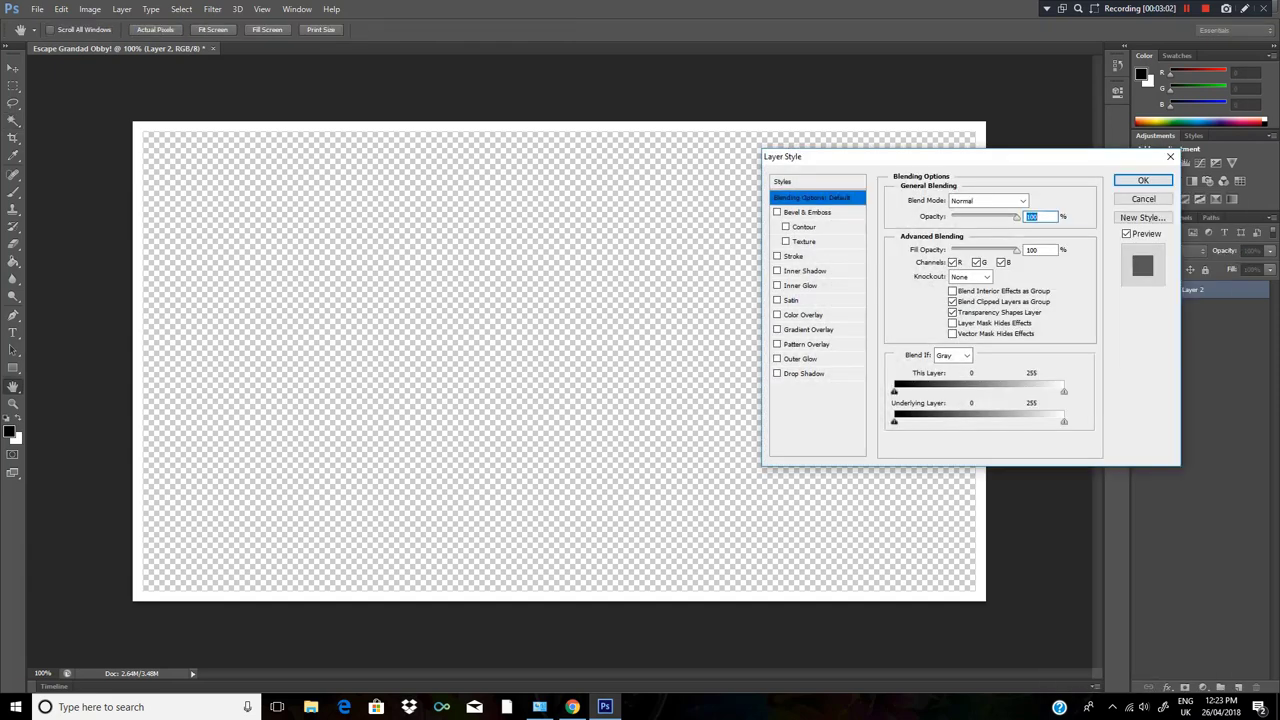
# Try a black stroke on the border layer with Inside and Outside positions and 1 px size, and turn it off.
pyautogui.click(794, 256)
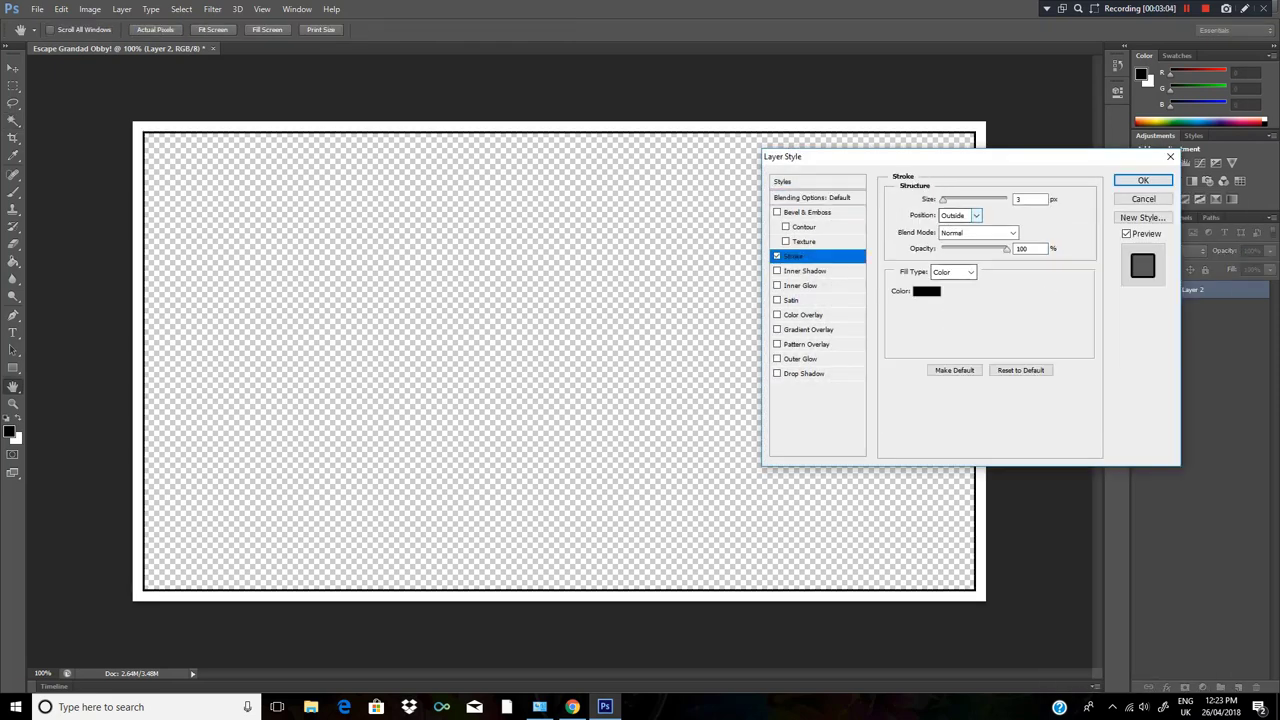
pyautogui.click(958, 215)
pyautogui.click(949, 239)
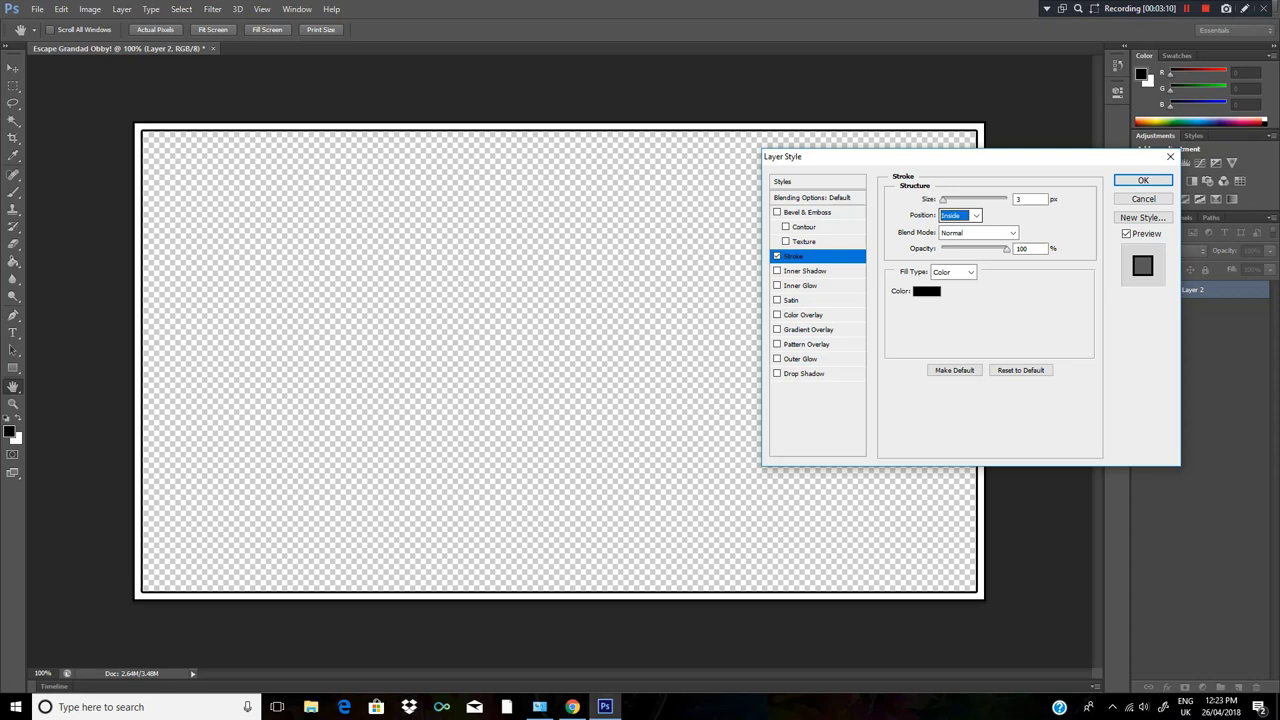
pyautogui.click(975, 215)
pyautogui.click(952, 227)
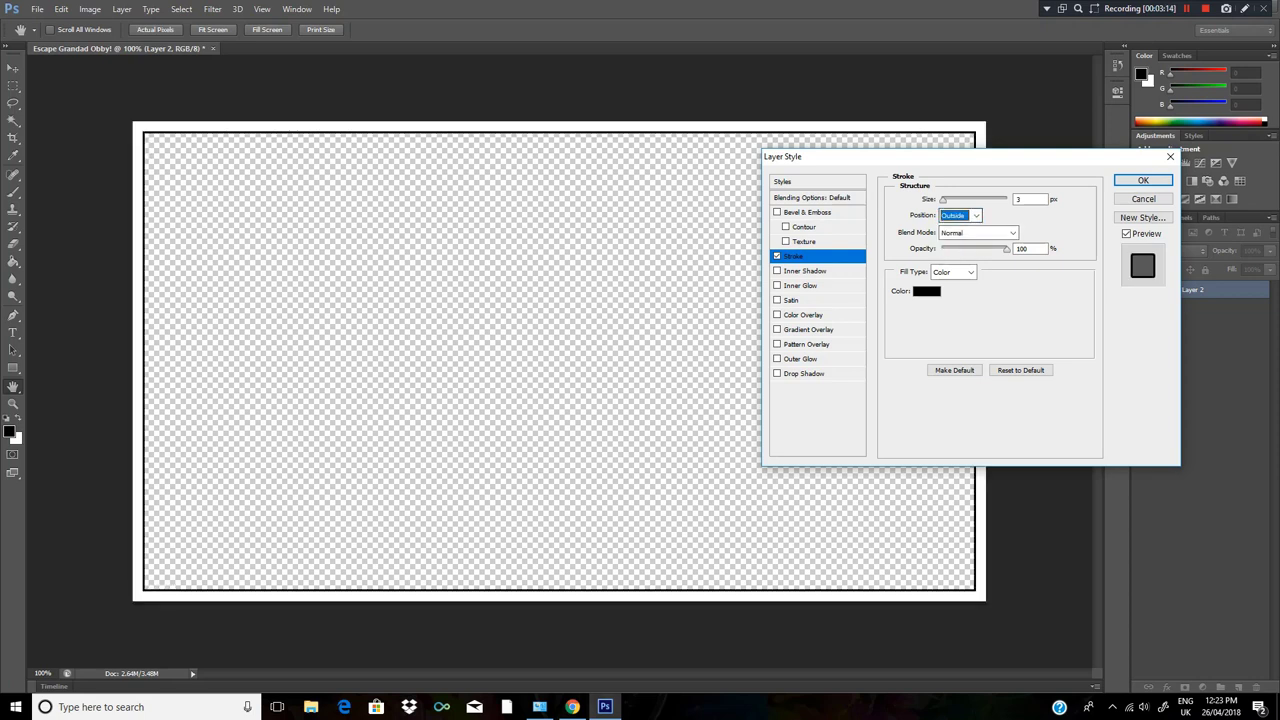
pyautogui.moveTo(942, 199)
pyautogui.mouseDown()
pyautogui.moveTo(989, 199)
pyautogui.moveTo(942, 199)
pyautogui.mouseUp()
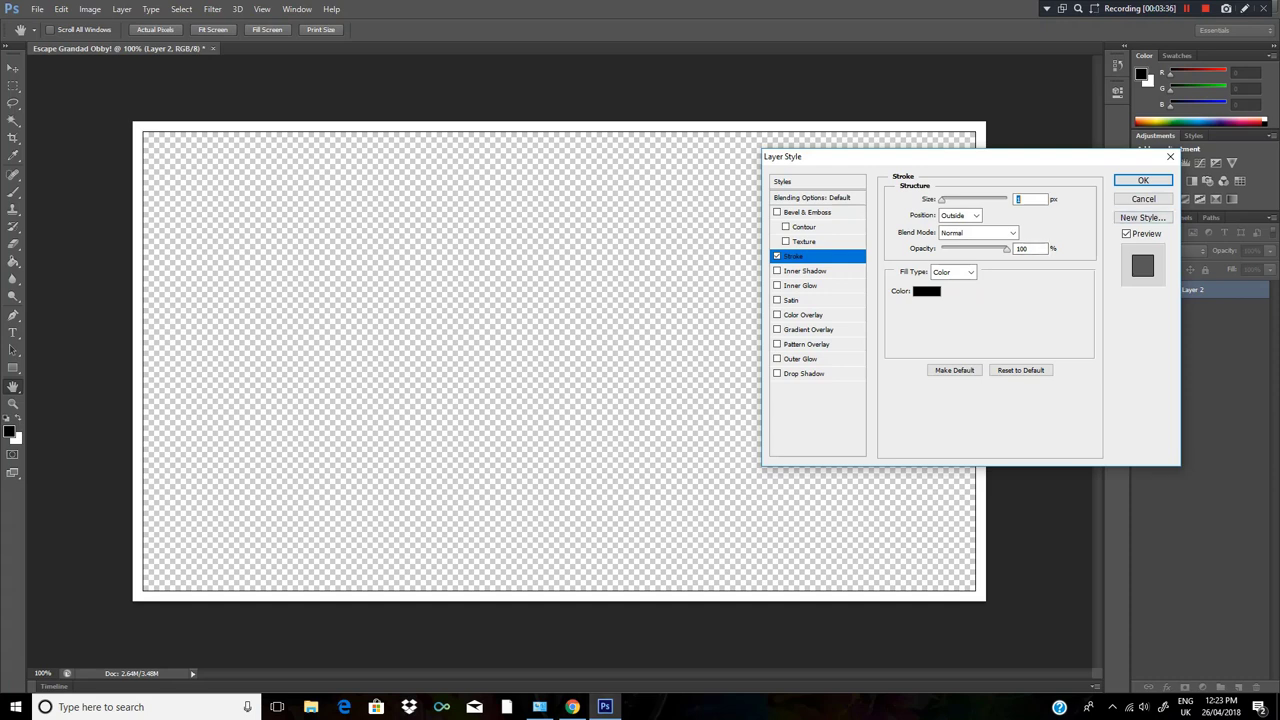
pyautogui.click(777, 256)
pyautogui.click(1187, 8)
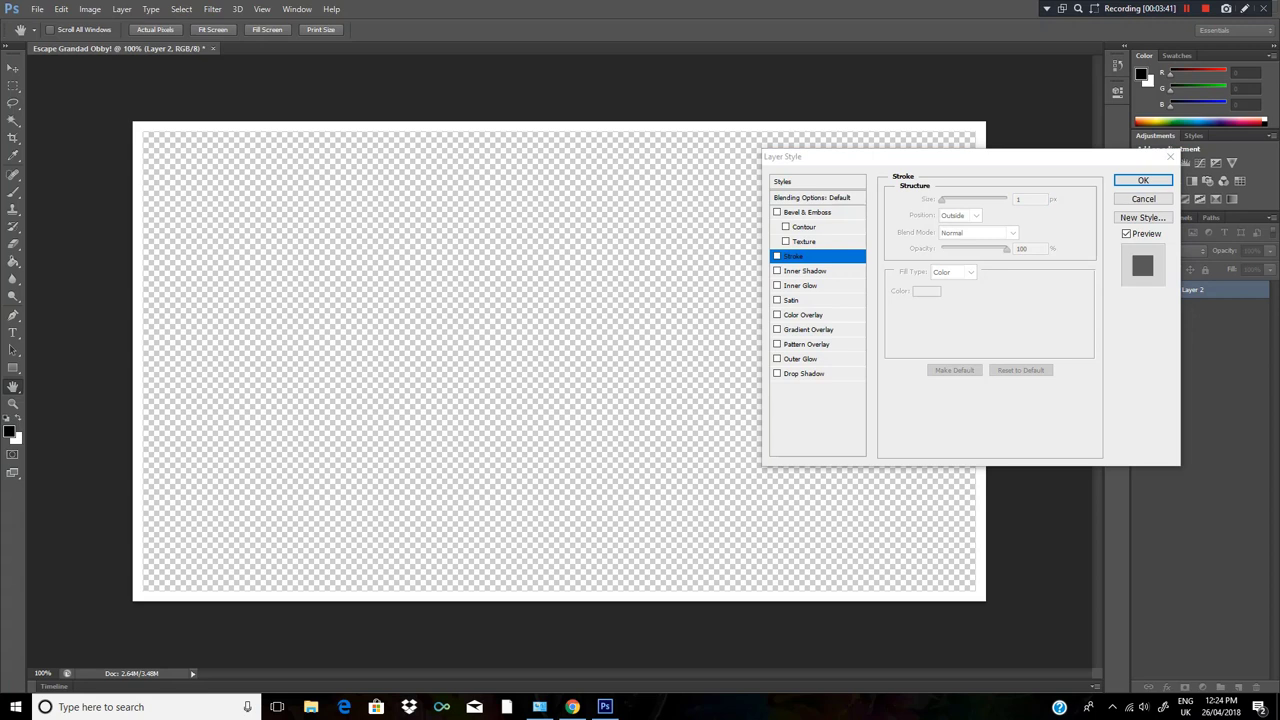
# Apply a blue color overlay (00a8ff) to the border layer.
pyautogui.click(778, 315)
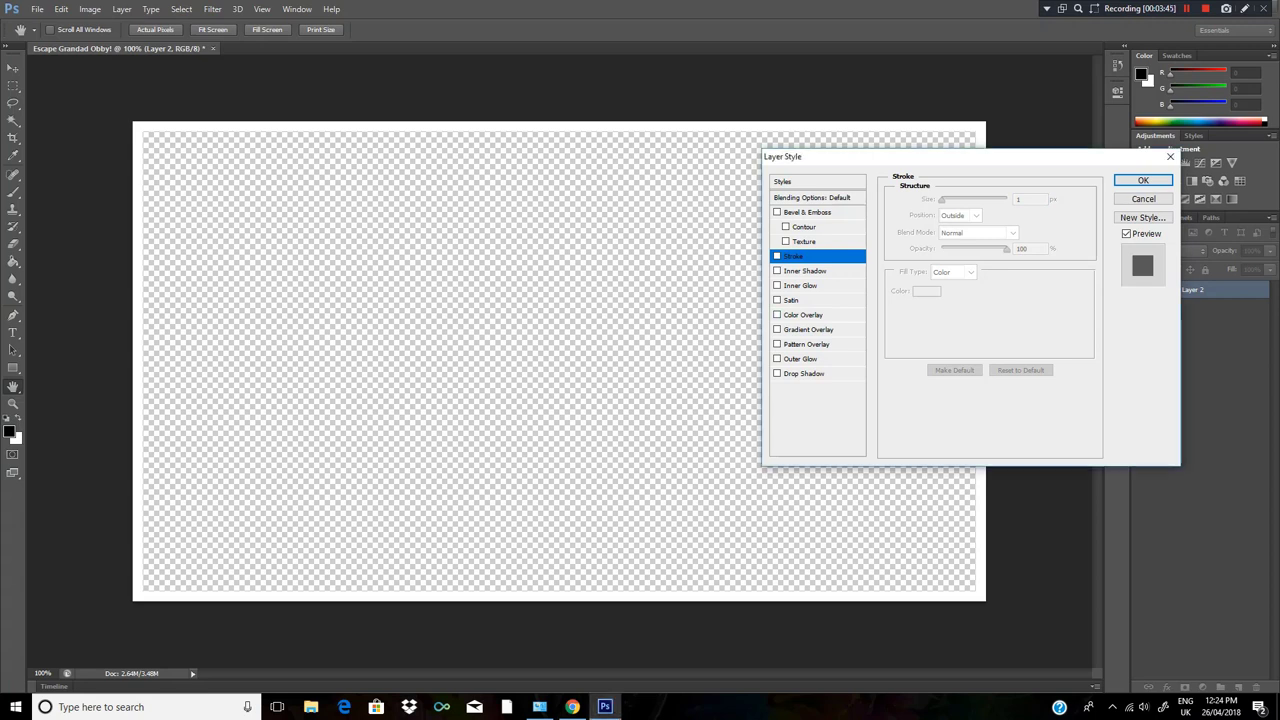
pyautogui.click(777, 315)
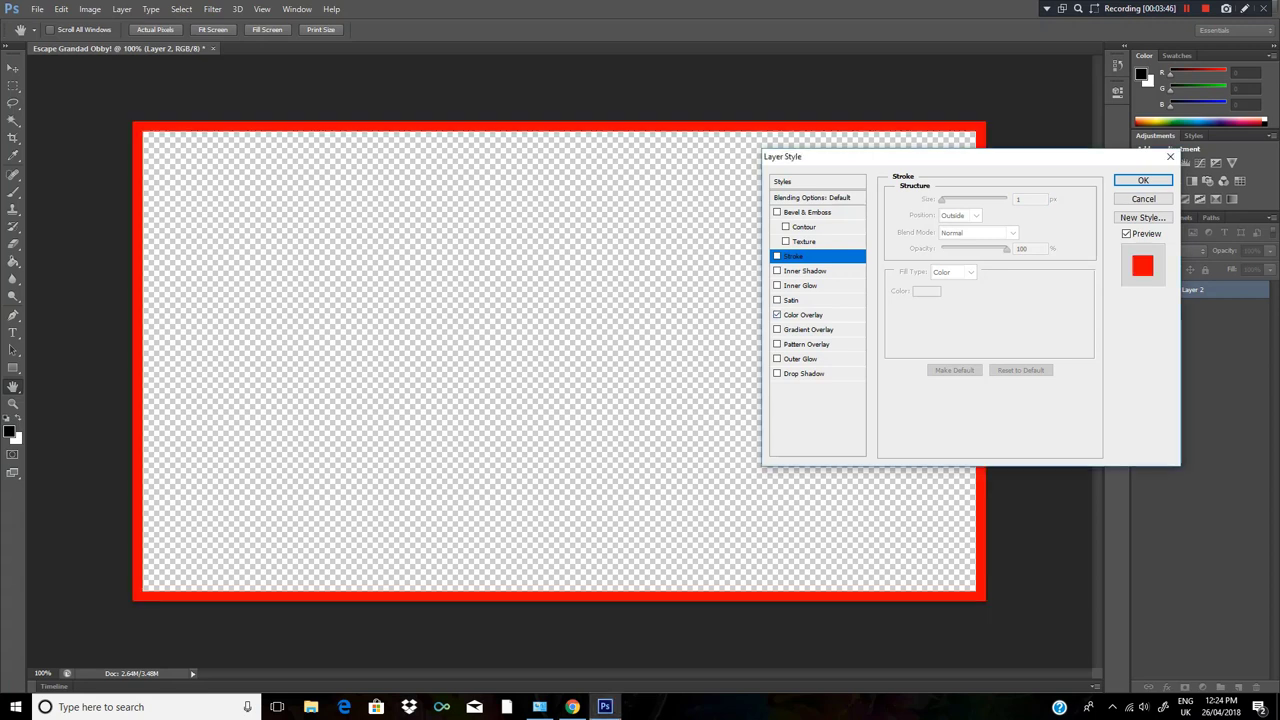
pyautogui.click(804, 315)
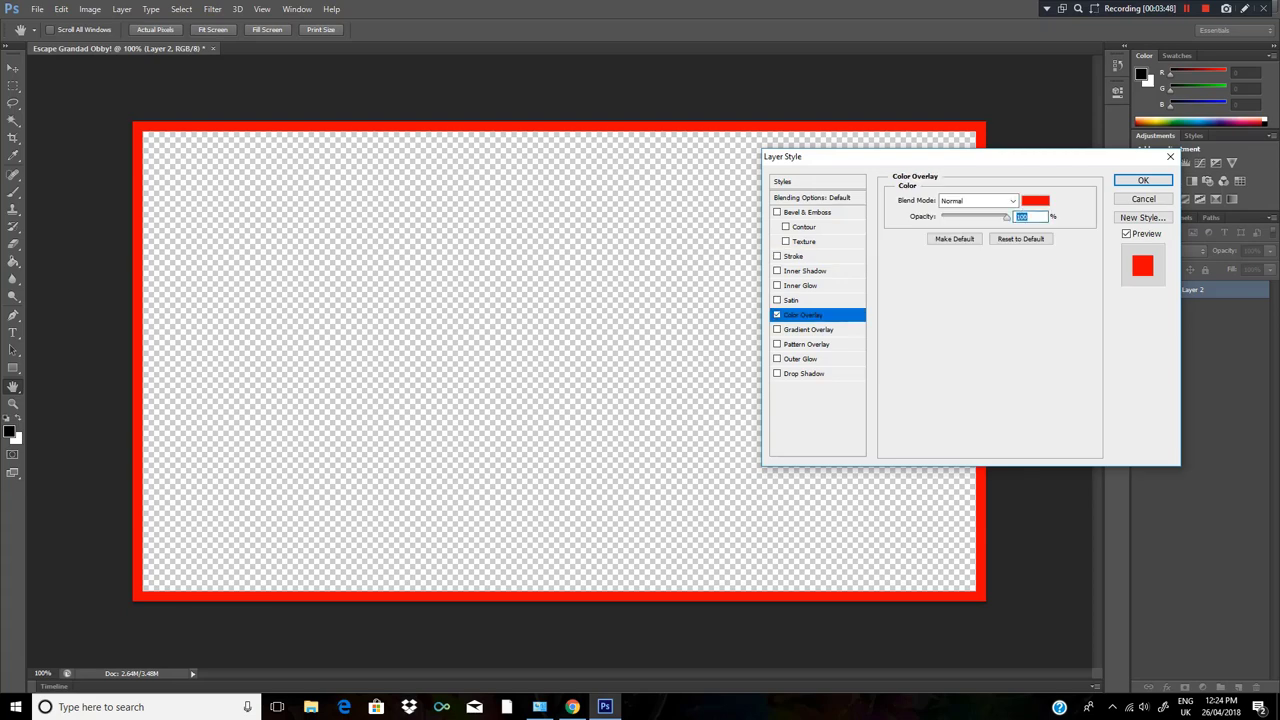
pyautogui.click(1035, 201)
pyautogui.moveTo(647, 308)
pyautogui.mouseDown()
pyautogui.moveTo(647, 252)
pyautogui.moveTo(646, 264)
pyautogui.mouseUp()
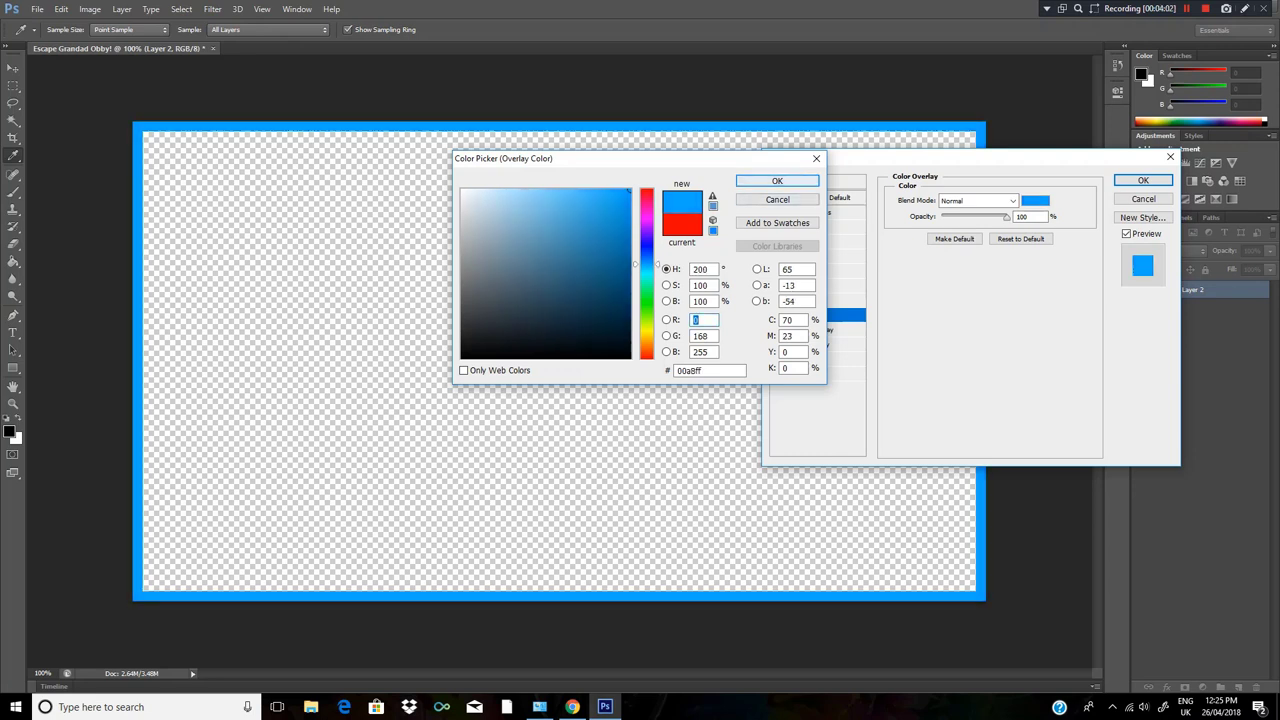
pyautogui.press('Return')
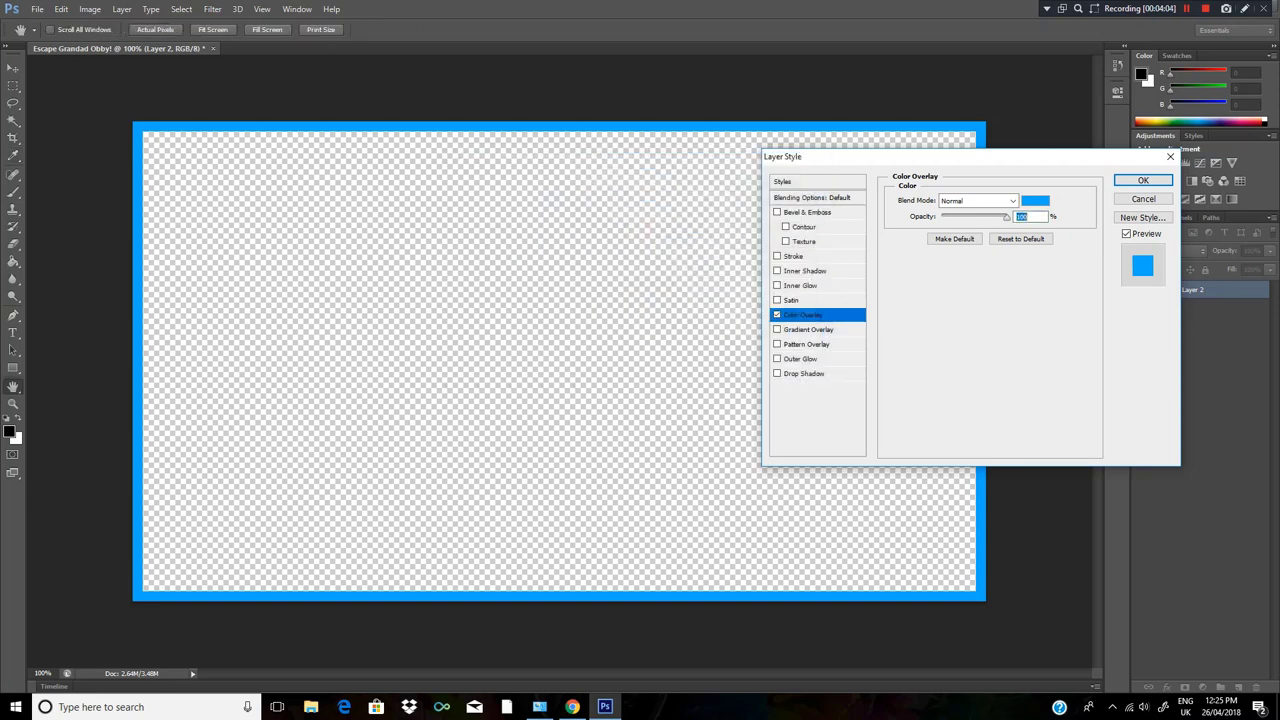
# Enable a stroke on the blue border layer at 15 px Outside in white (ffffff) and apply the layer style.
pyautogui.click(777, 256)
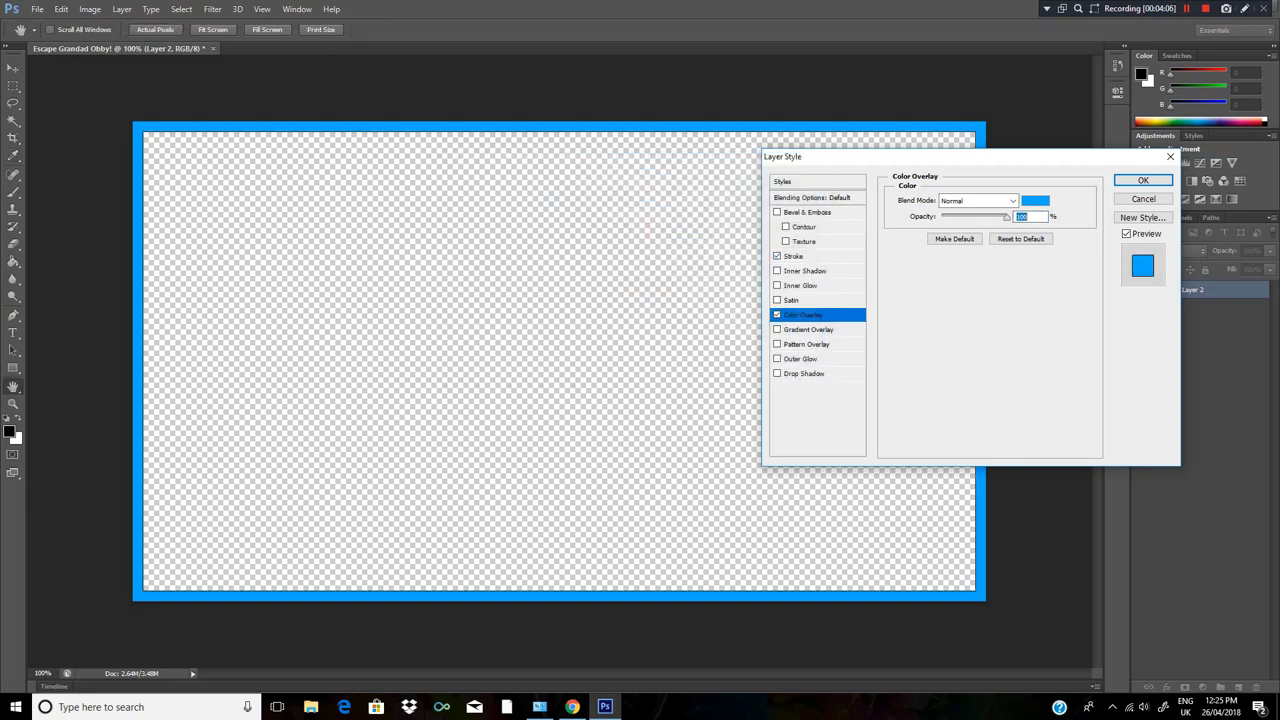
pyautogui.click(794, 257)
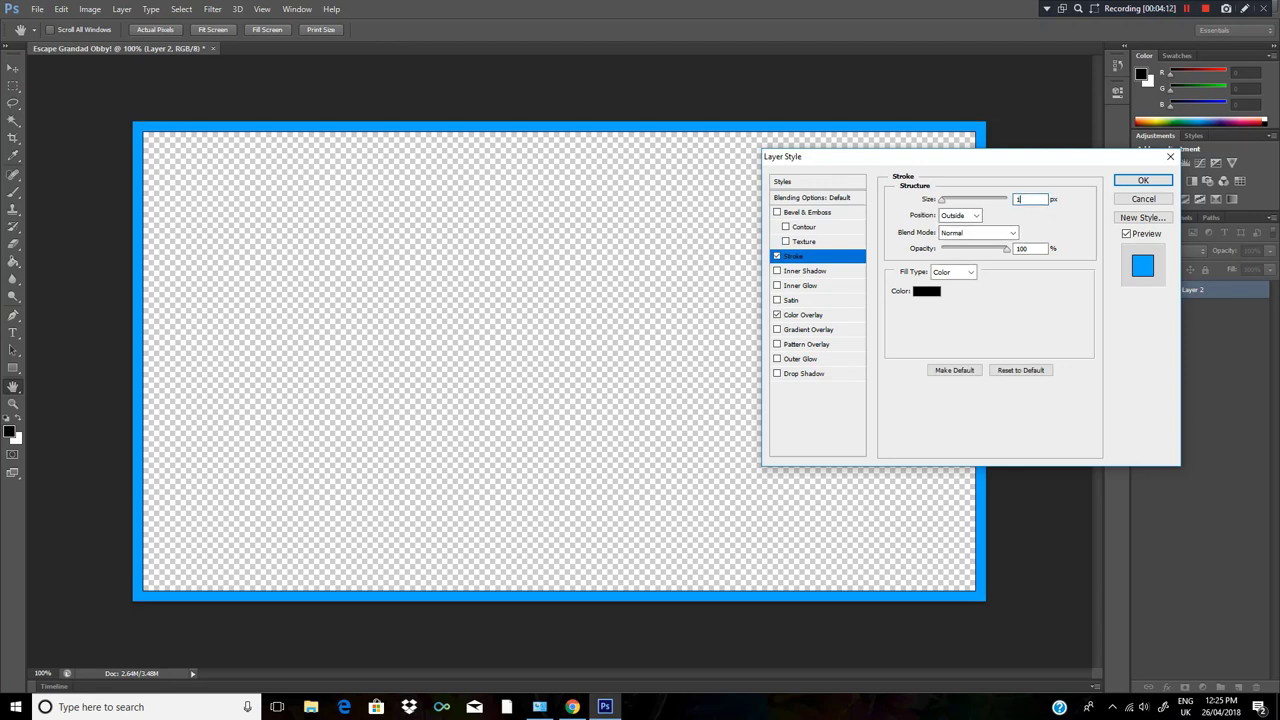
pyautogui.write('5')
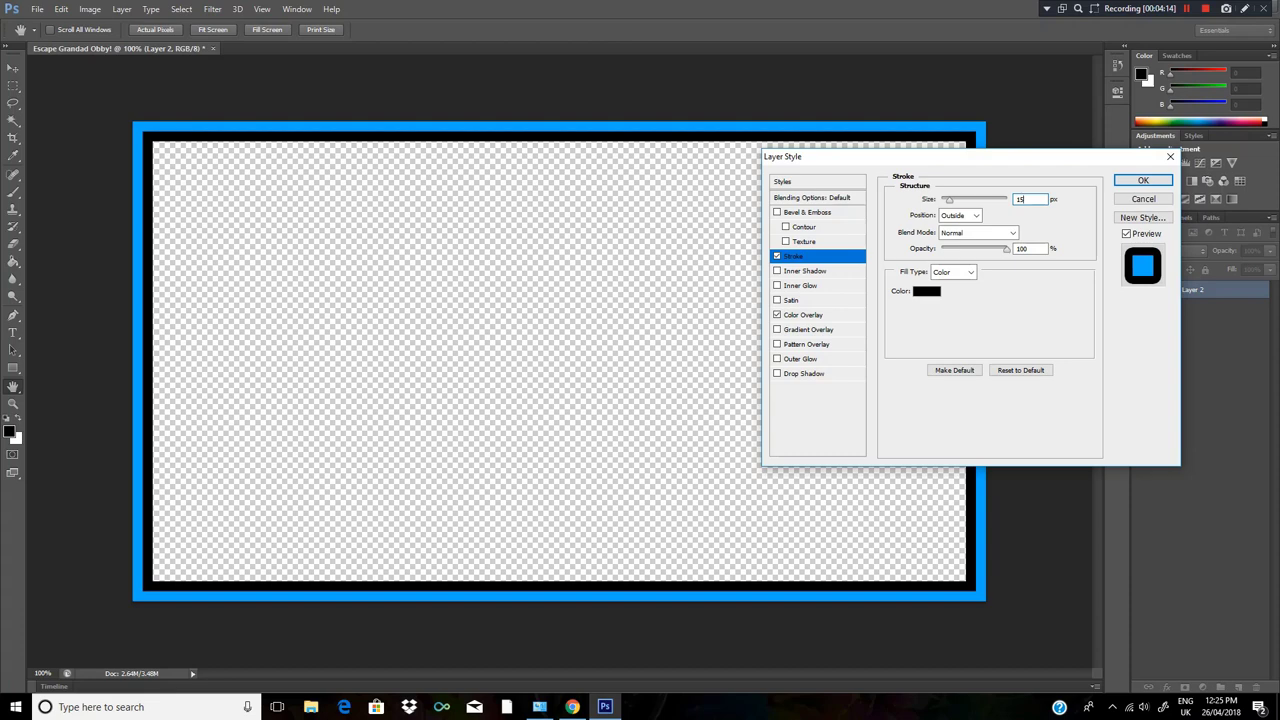
pyautogui.click(926, 291)
pyautogui.write('ffffff')
pyautogui.press('Return')
pyautogui.press('Return')
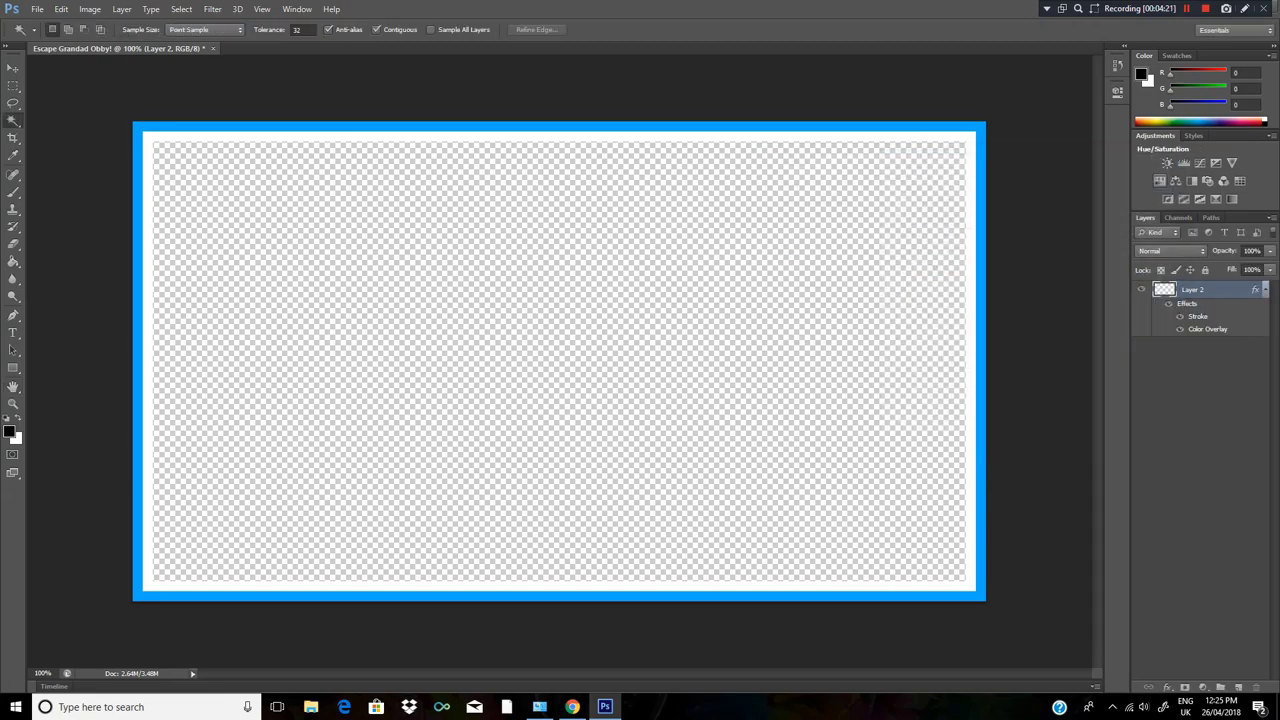
# Switch to Chrome and search Roblox players for "escape Granddad Obby".
pyautogui.hotkey('alt', 'Tab')
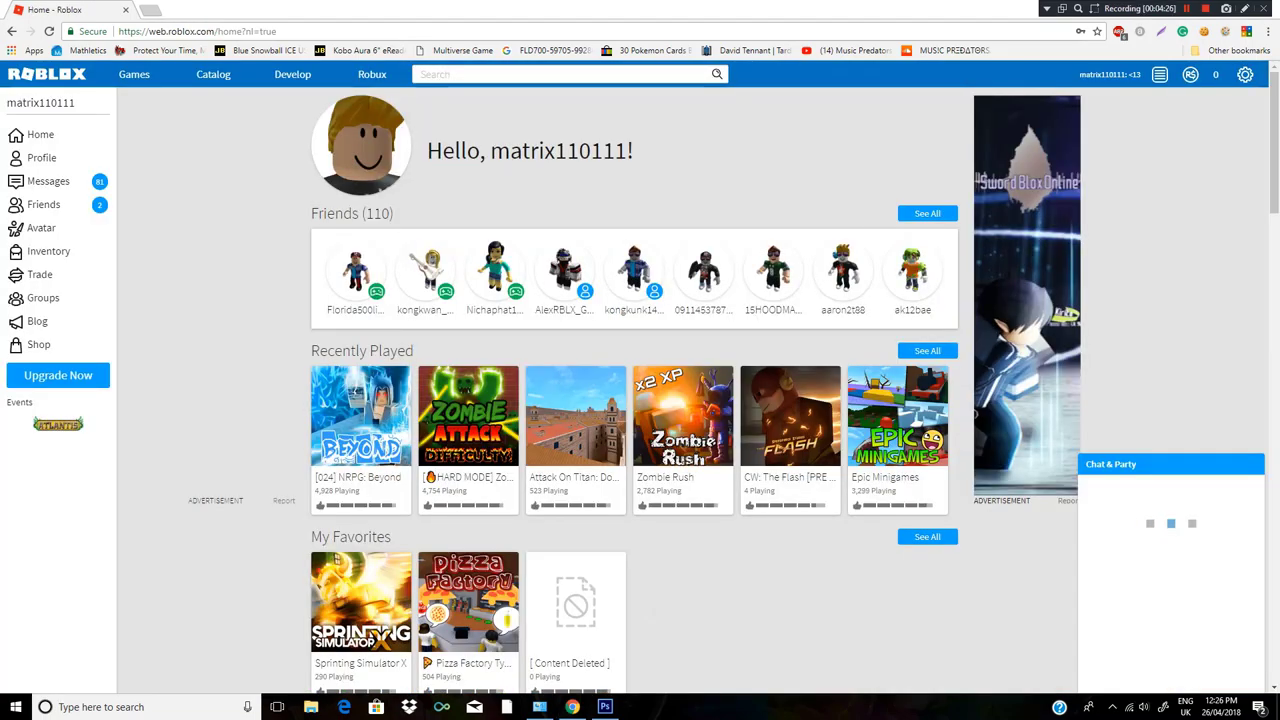
pyautogui.scroll(-3, 635, 433)
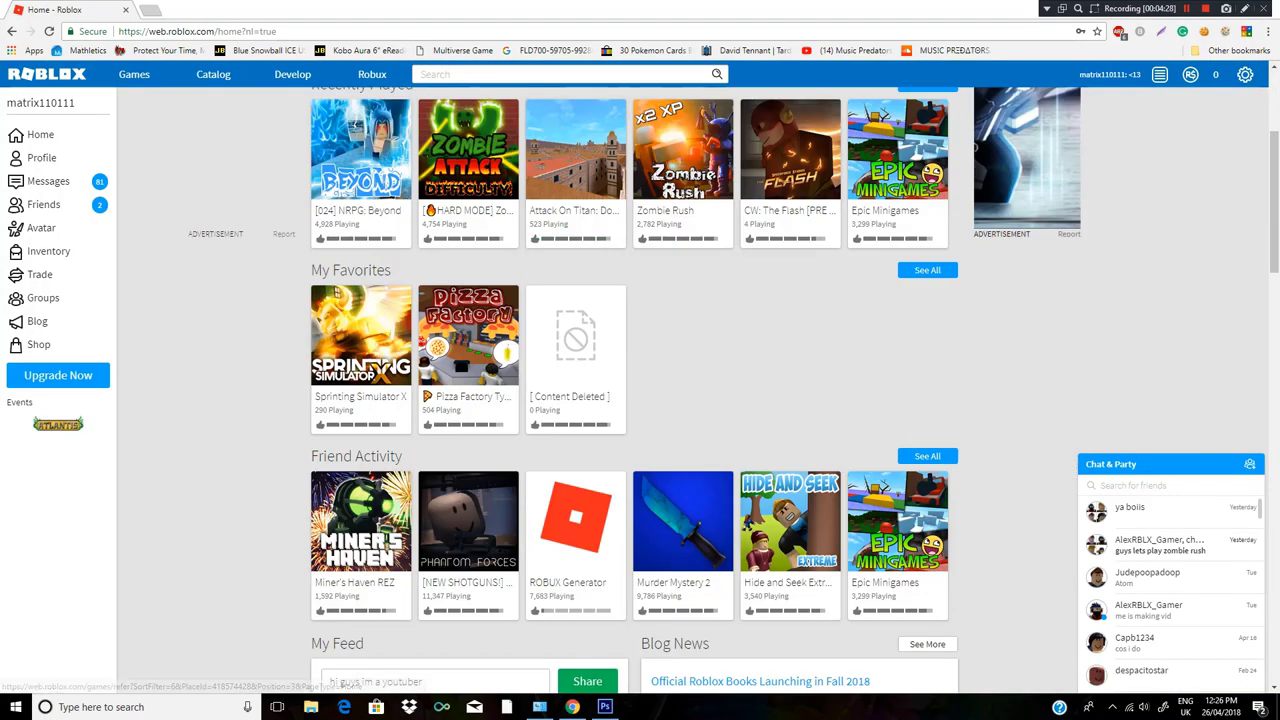
pyautogui.scroll(3, 635, 433)
pyautogui.scroll(-2, 635, 433)
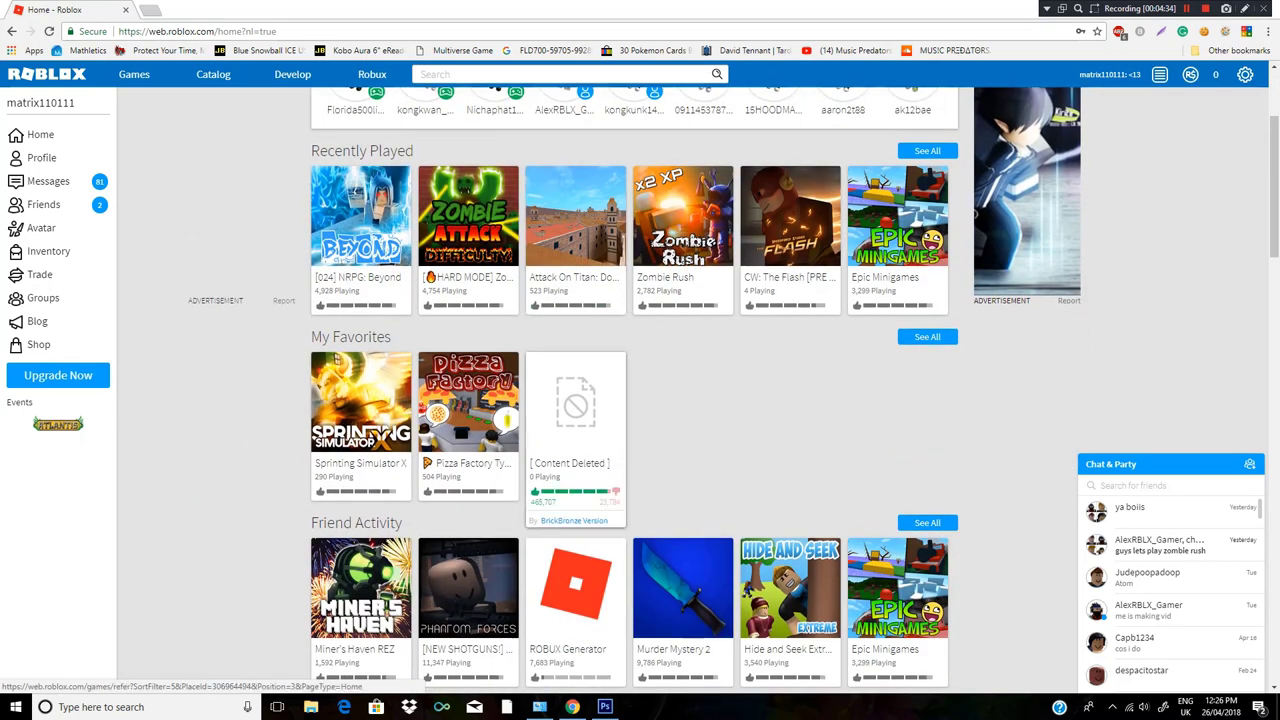
pyautogui.scroll(2, 635, 400)
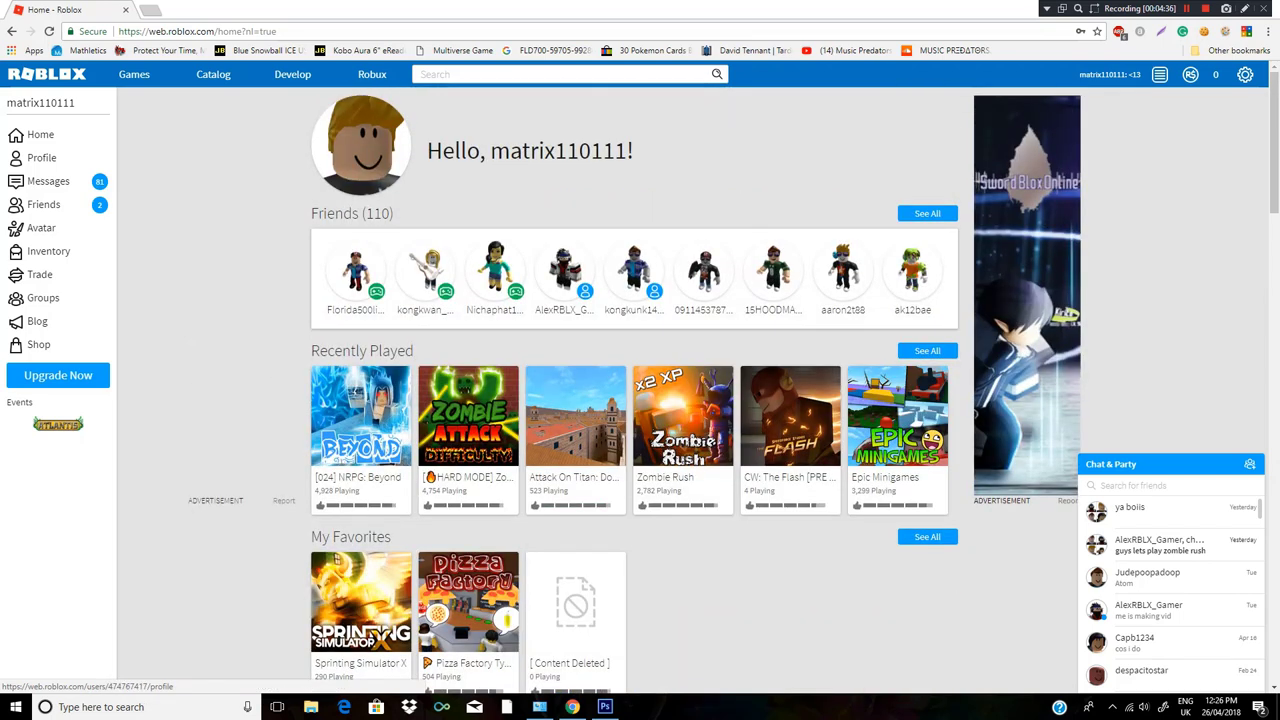
pyautogui.write('e')
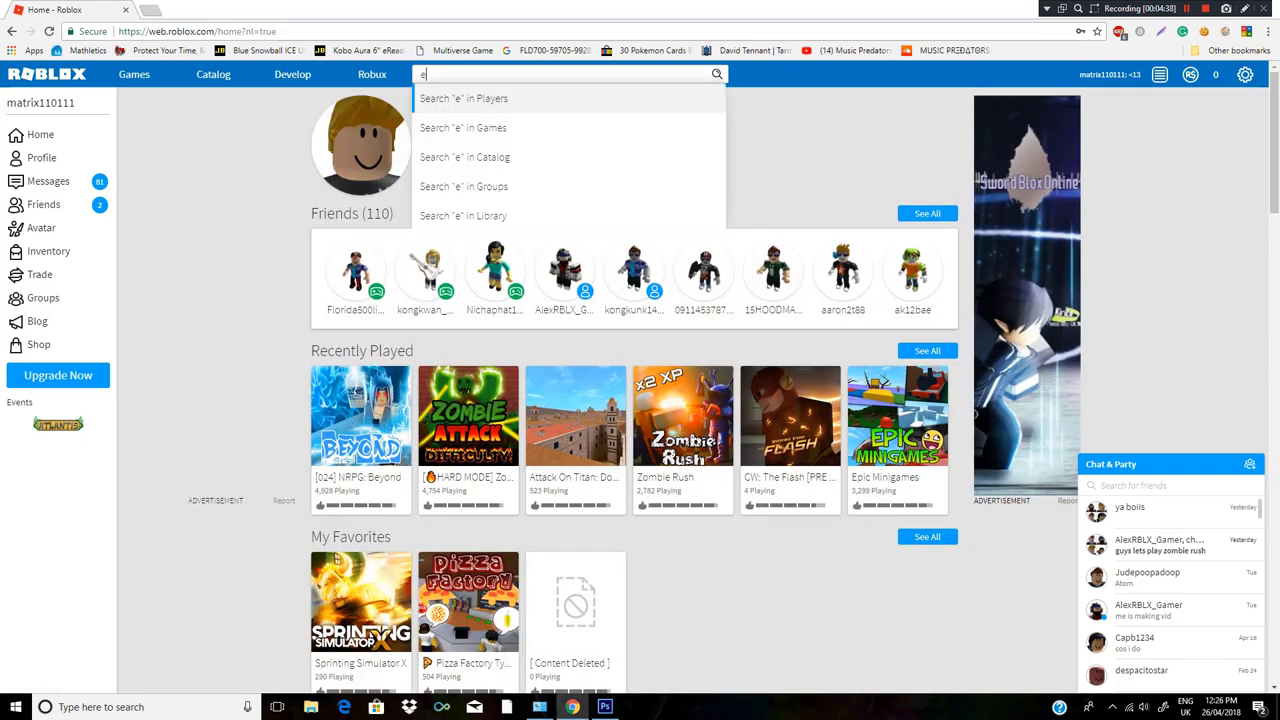
pyautogui.write('scape G')
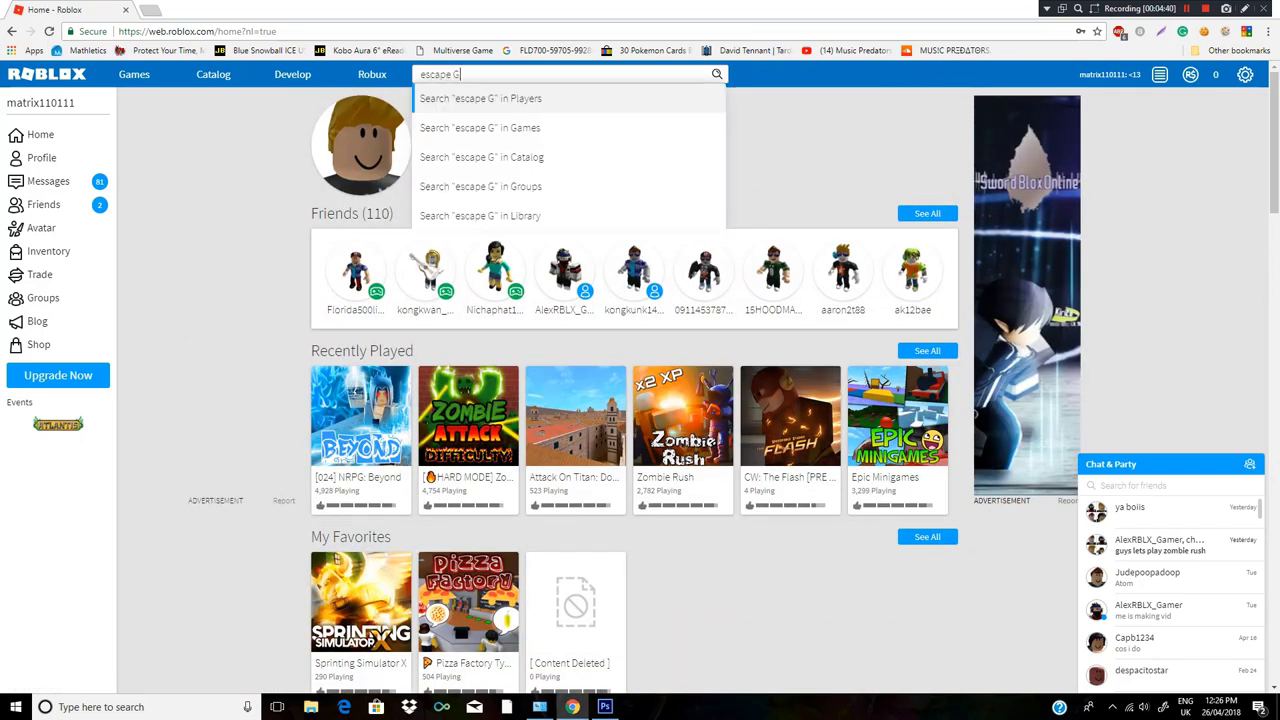
pyautogui.write('randdad ')
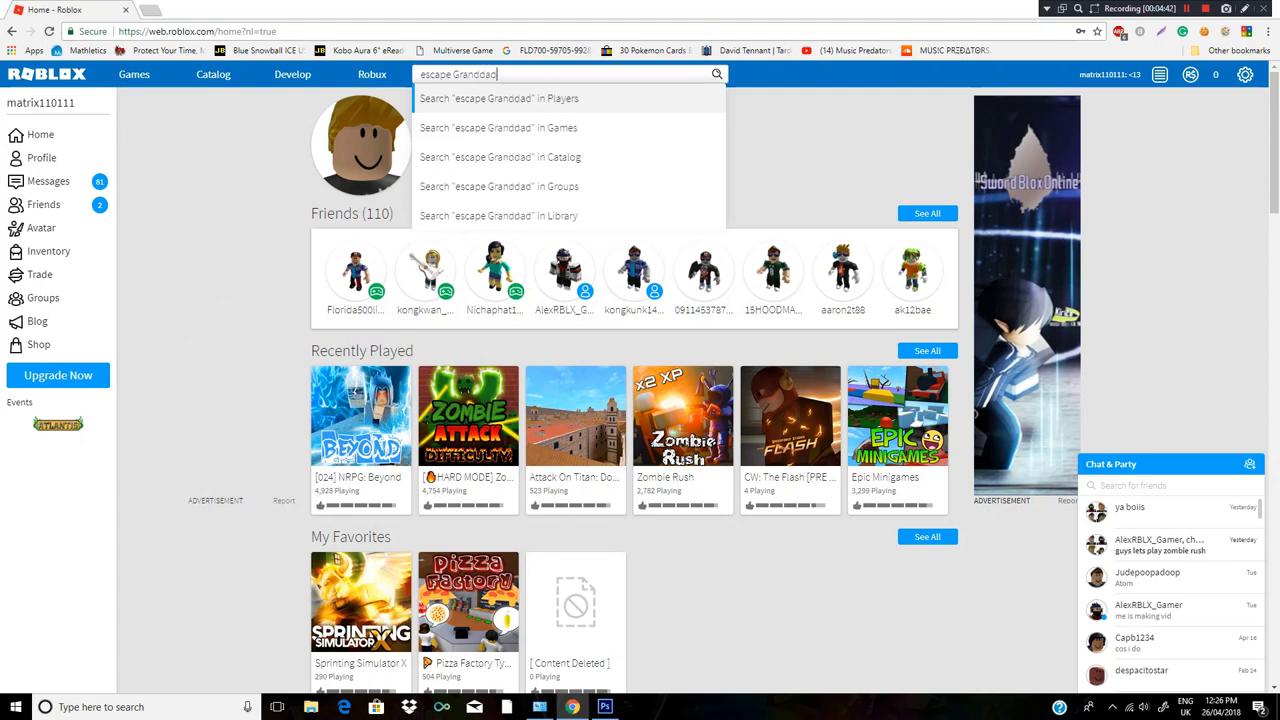
pyautogui.write('Obby')
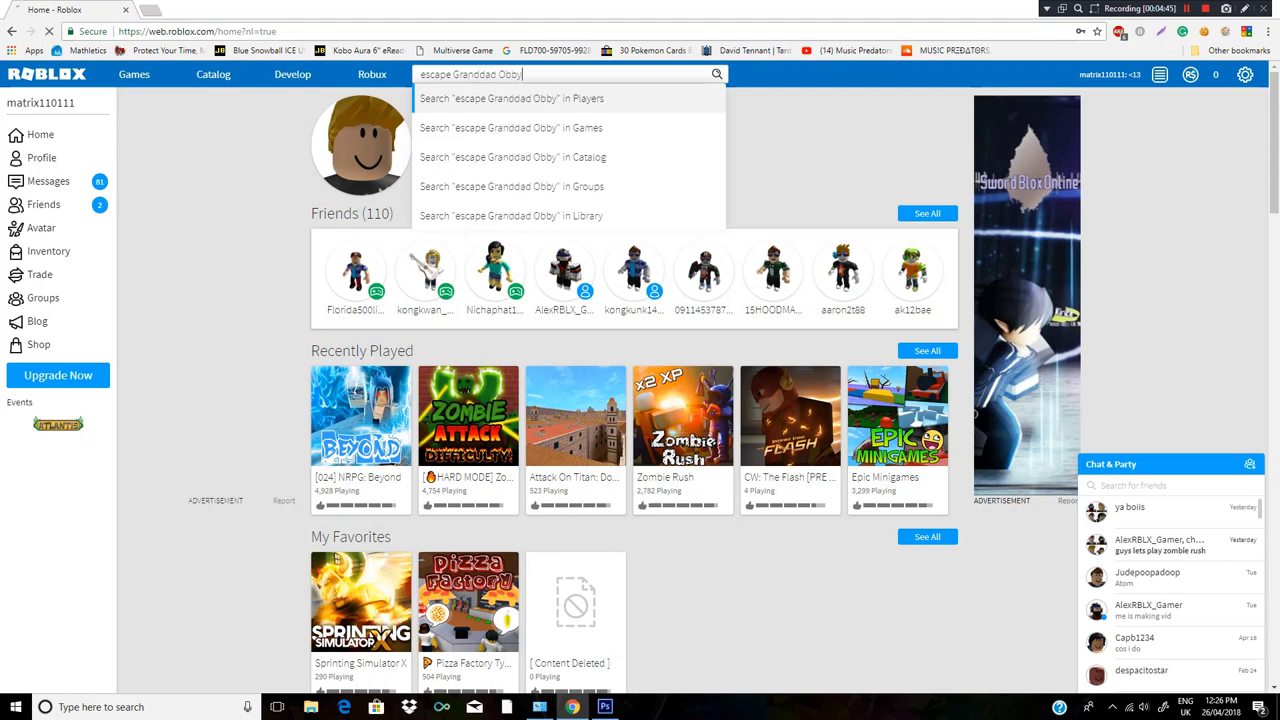
pyautogui.press('Return')
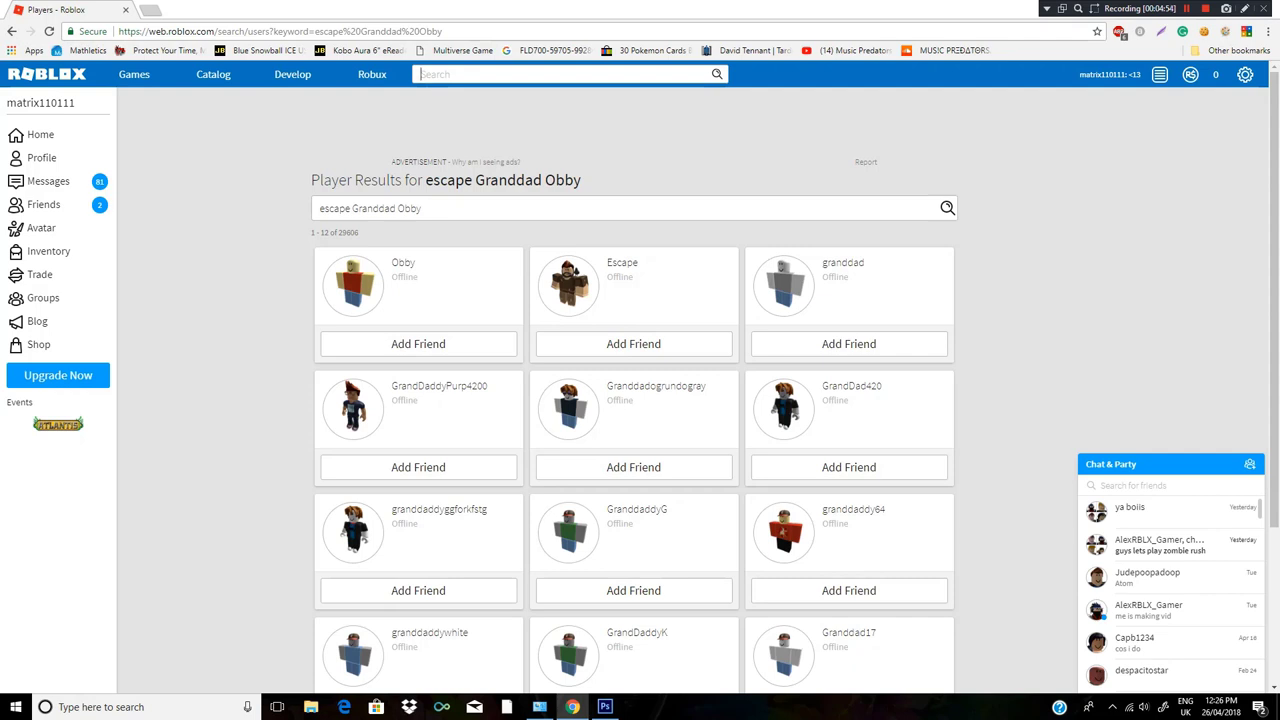
# Search the Roblox games for "escape Granddad Obby" and look through the listed games.
pyautogui.write('escape Granddad Obby')
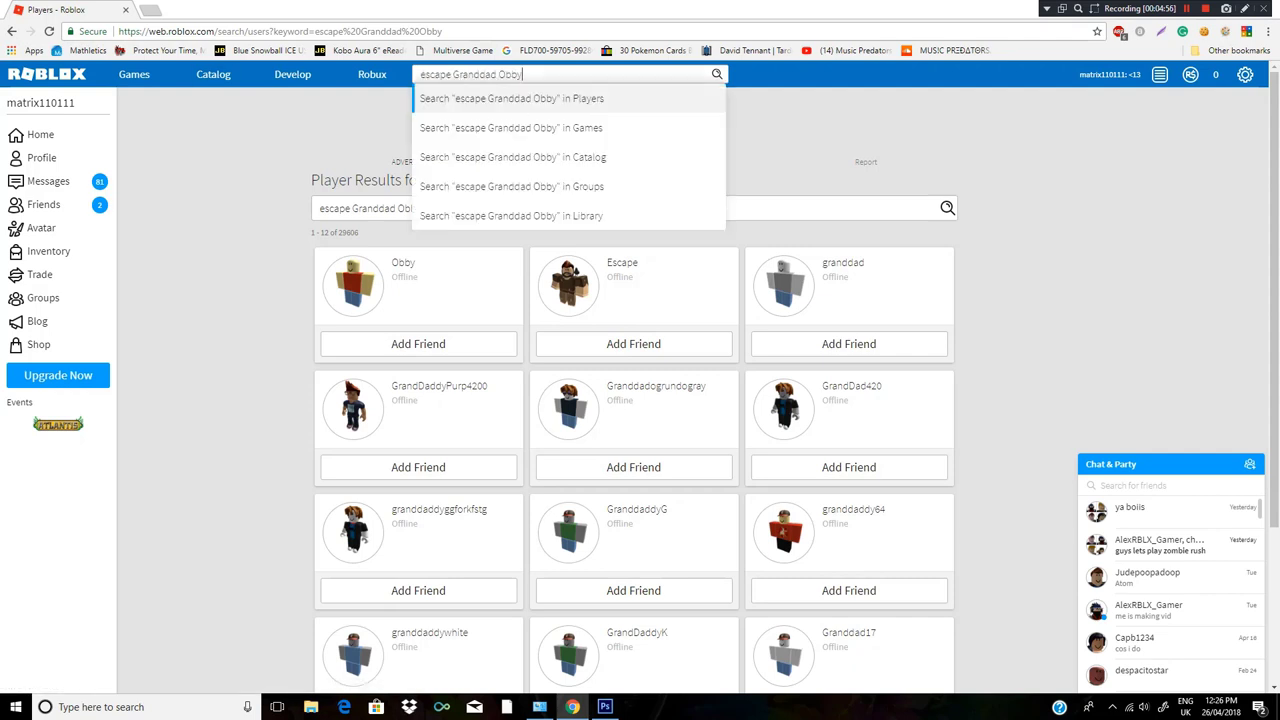
pyautogui.press('Down')
pyautogui.press('Return')
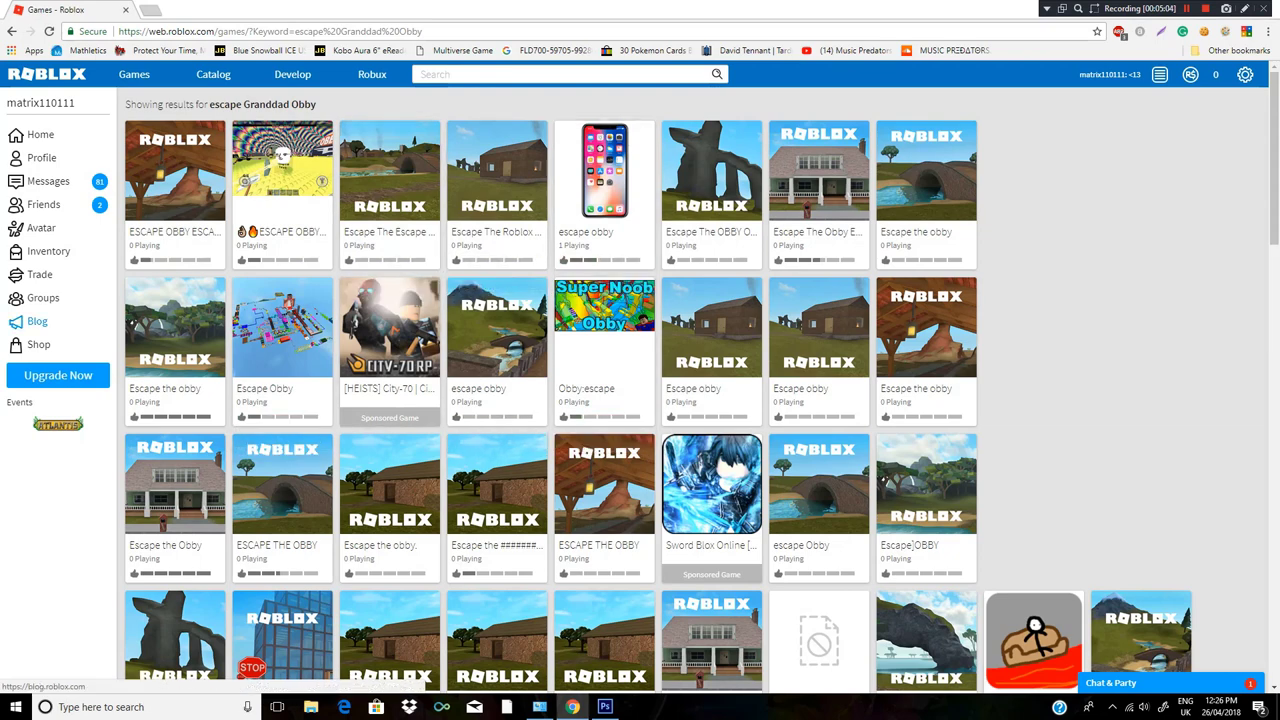
pyautogui.scroll(-4, 390, 510)
pyautogui.scroll(4, 390, 510)
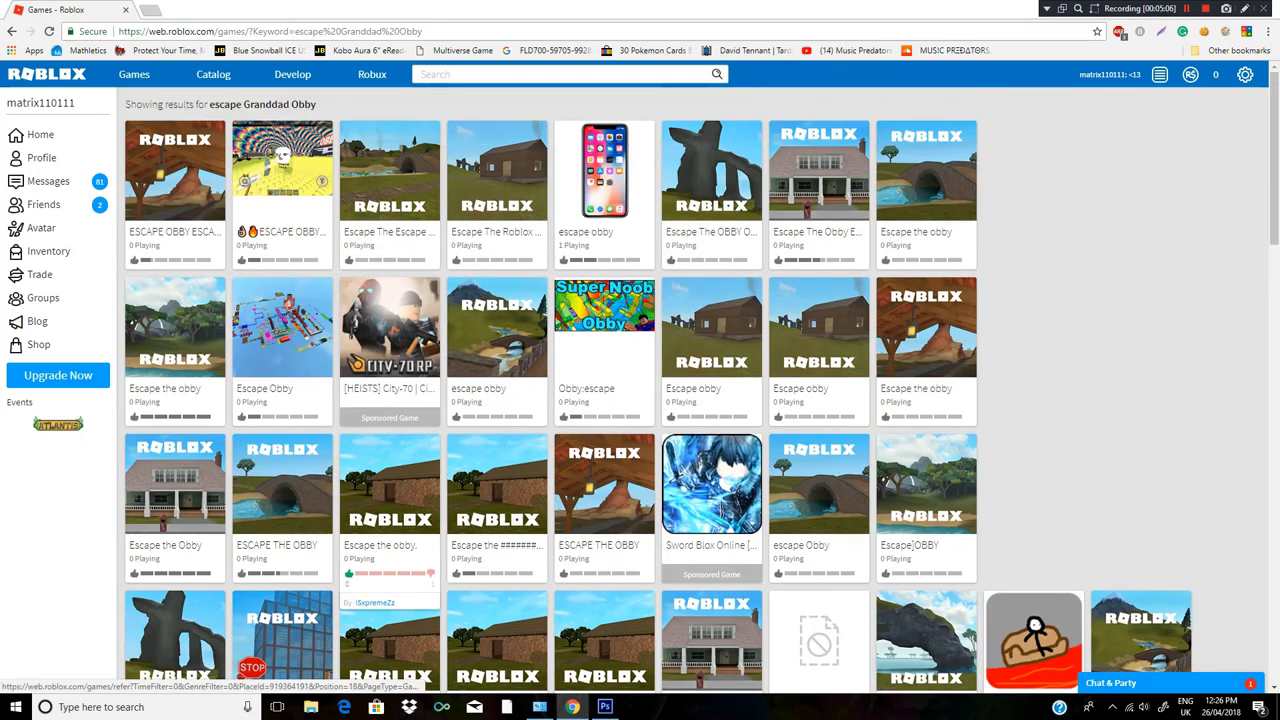
# Search Roblox for "Packstabber Obbys" and open the page of that group.
pyautogui.click(424, 74)
pyautogui.write('Pa')
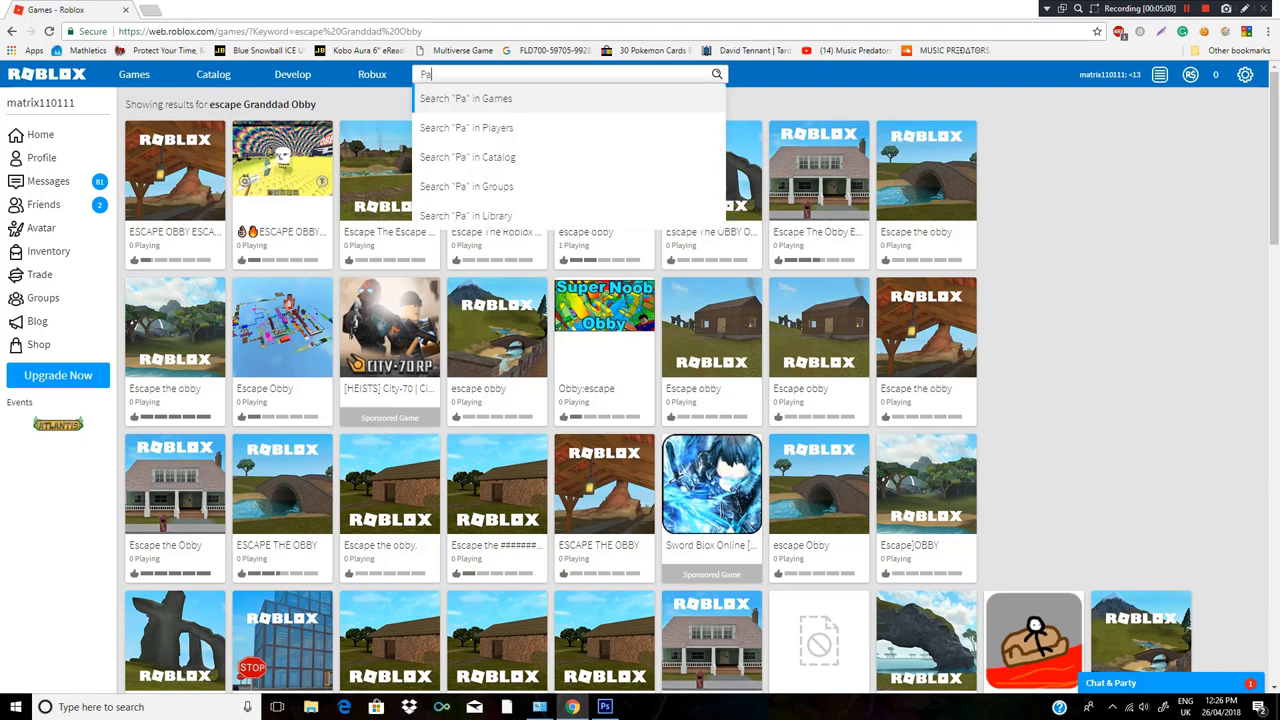
pyautogui.write('ckstabber')
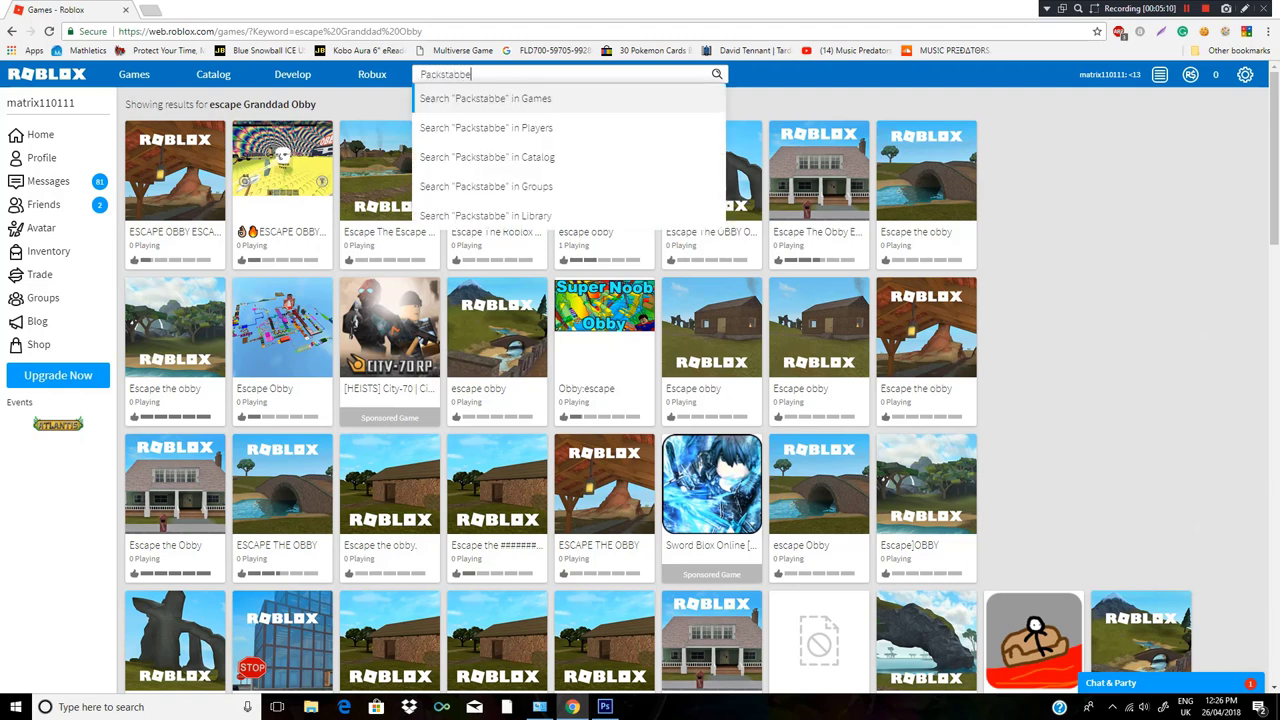
pyautogui.write(' Obbys')
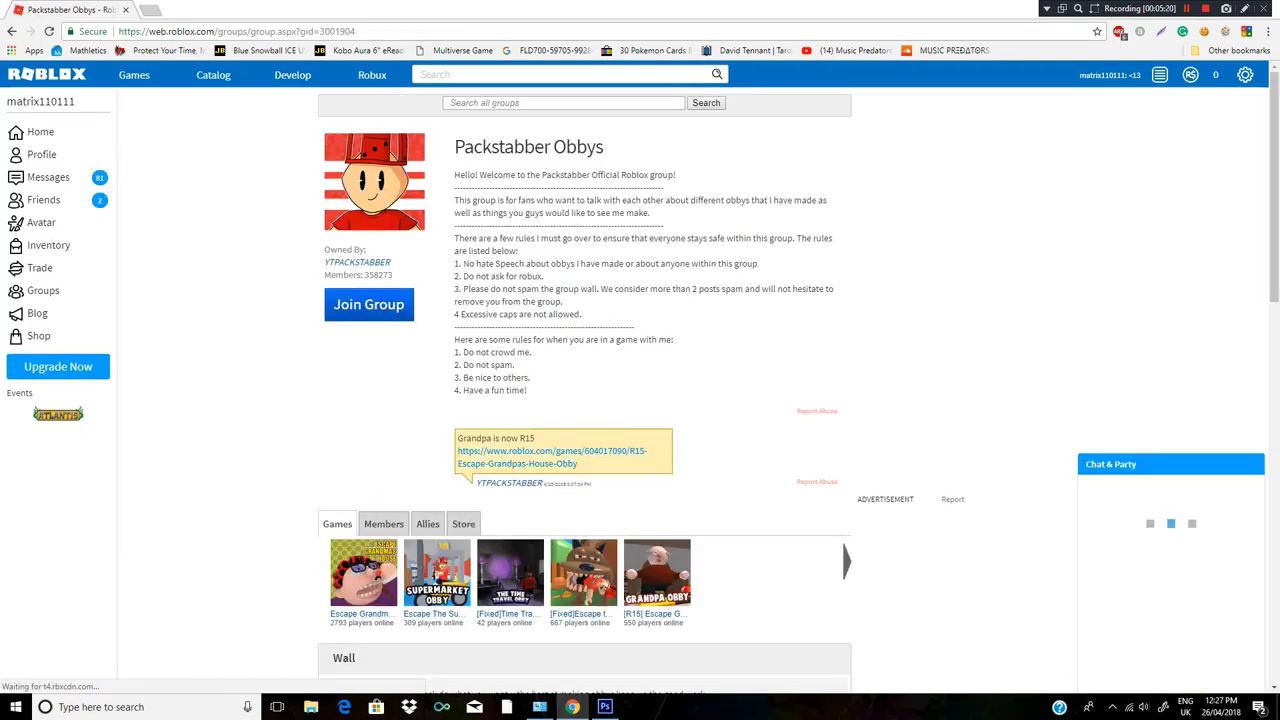
# Open the R15 Escape Grandpas House Obby game linked in the group's announcement and launch it in Roblox.
pyautogui.click(550, 451)
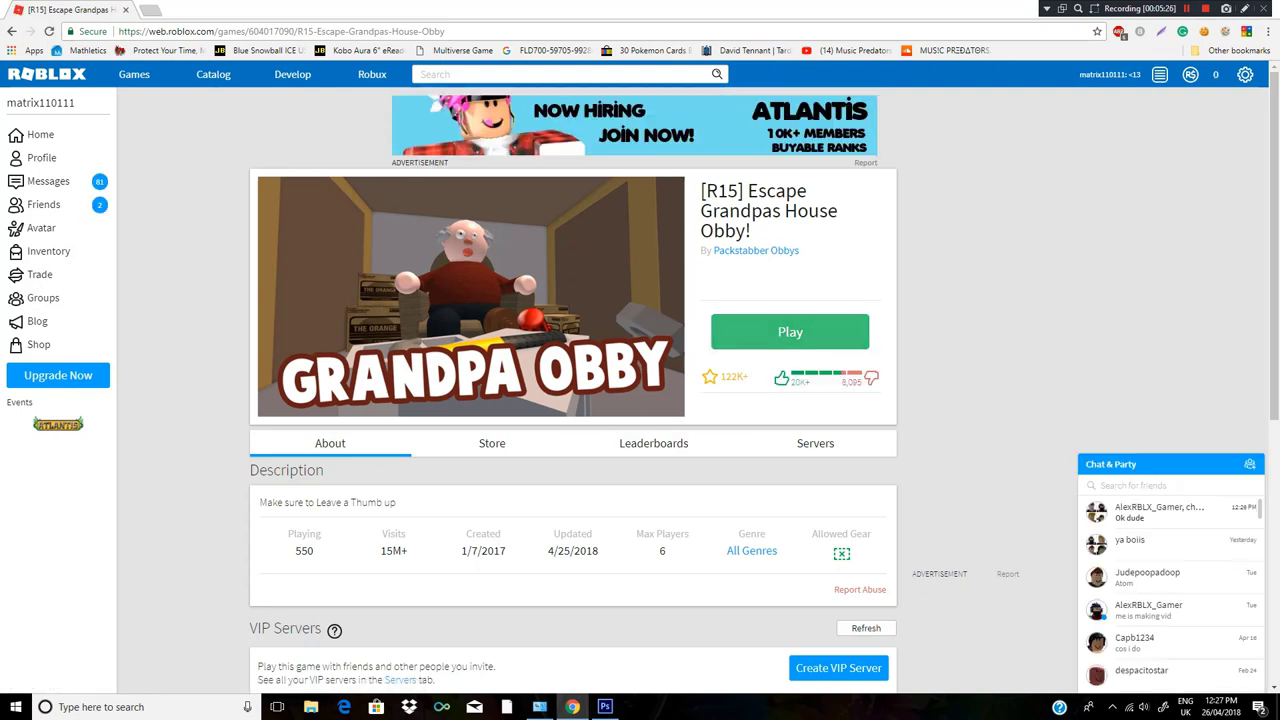
pyautogui.click(790, 332)
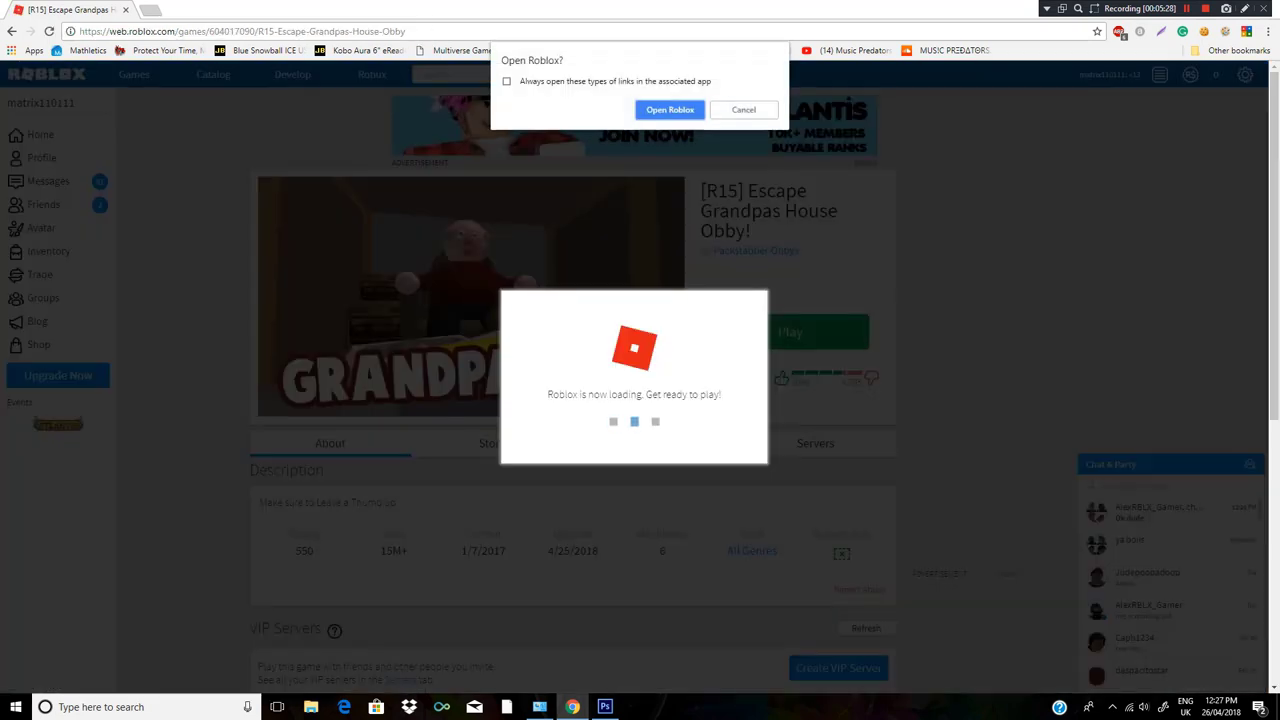
pyautogui.click(670, 110)
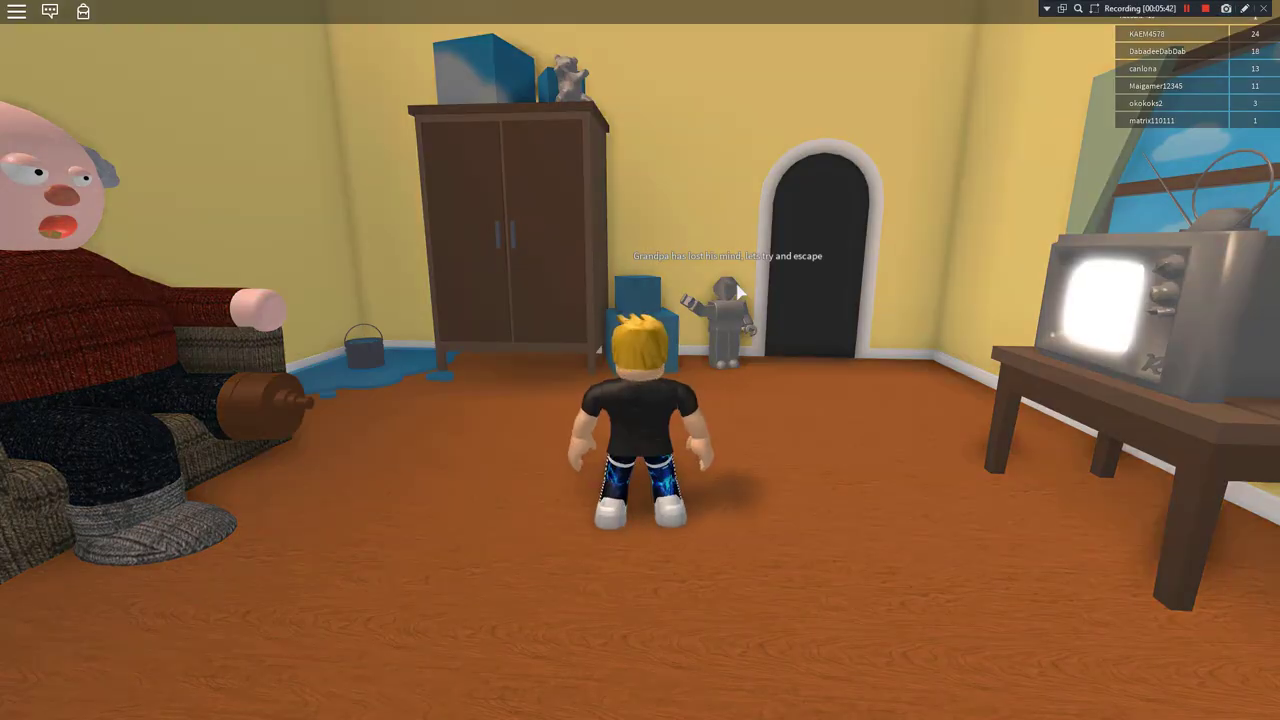
# Walk the character around the living room and capture a screenshot showing Grandpa in his armchair.
pyautogui.moveTo(633, 284); pyautogui.dragTo(737, 291)
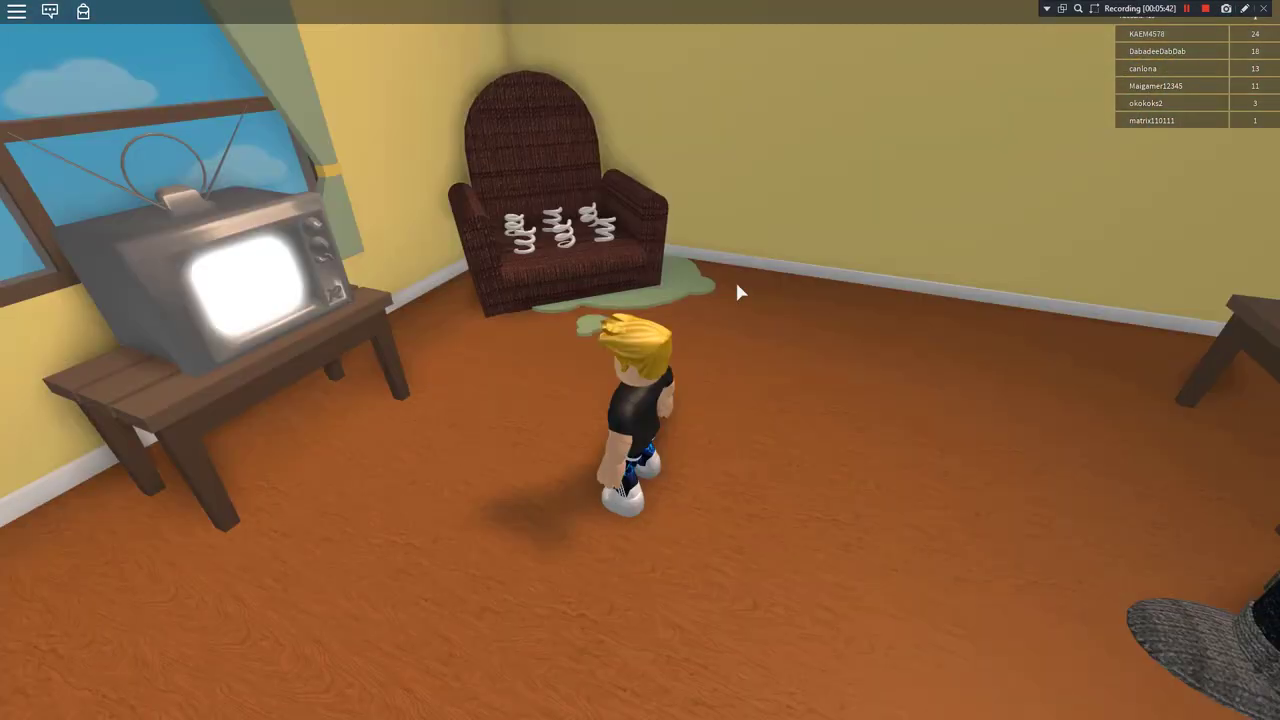
pyautogui.scroll(5, 737, 291)
pyautogui.press('w')
pyautogui.scroll(-3, 640, 367)
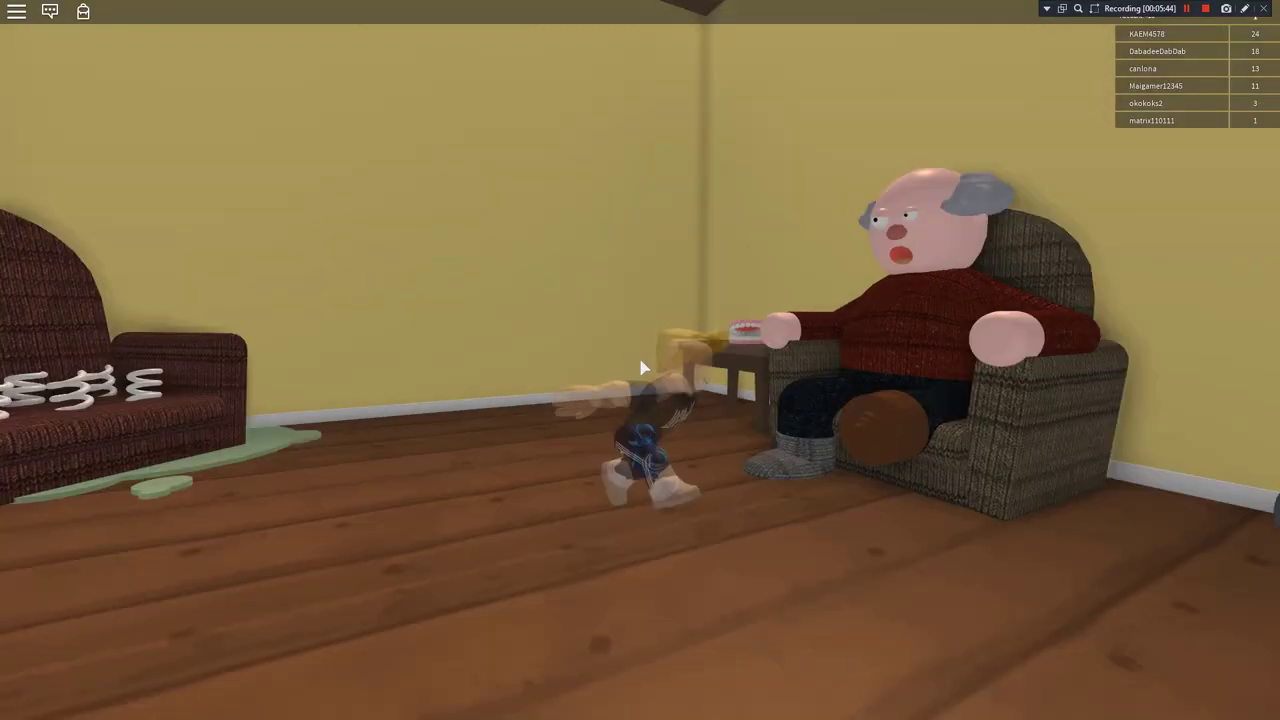
pyautogui.press('w')
pyautogui.scroll(3, 625, 383)
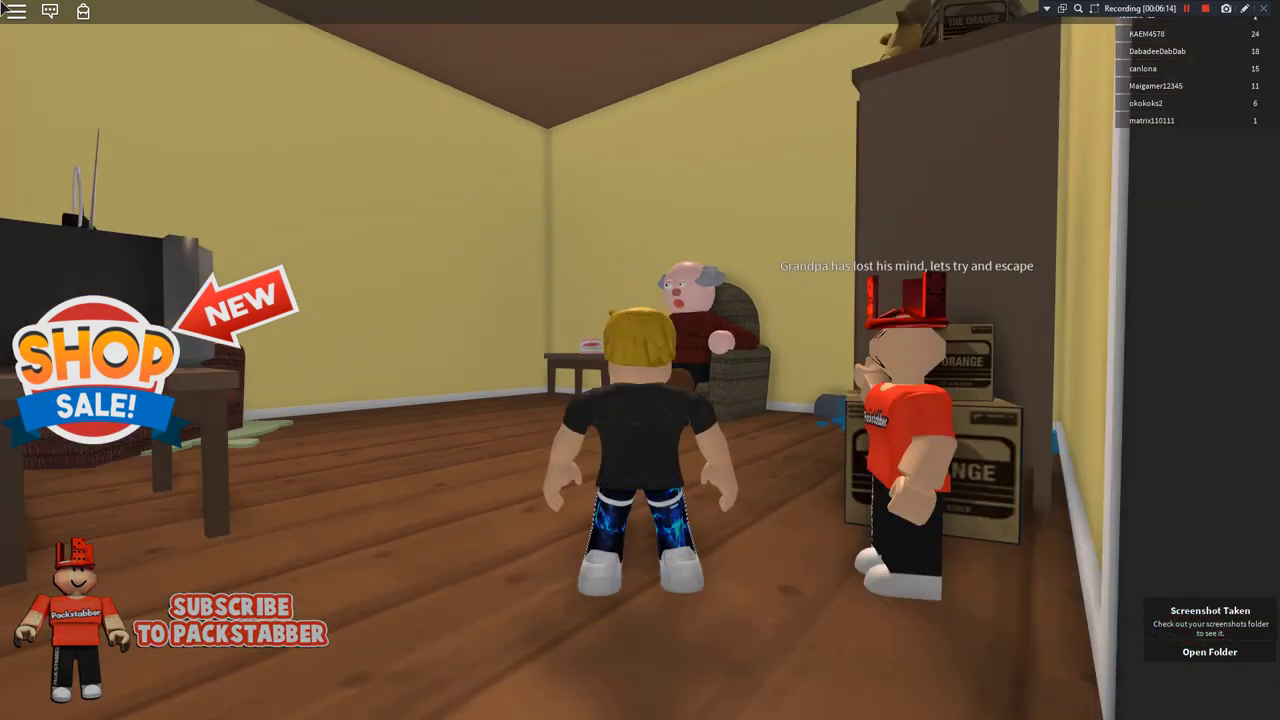
# Leave the Roblox game and confirm leaving.
pyautogui.click(18, 12)
pyautogui.press('l')
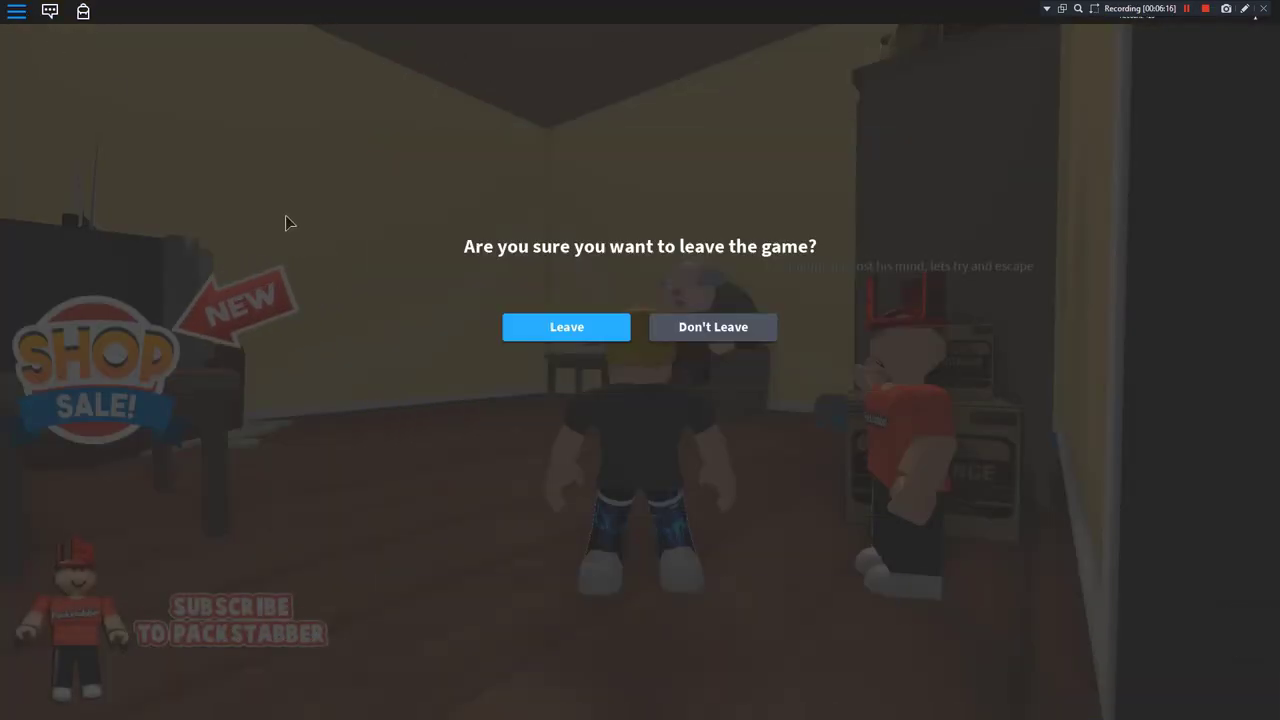
pyautogui.press('Return')
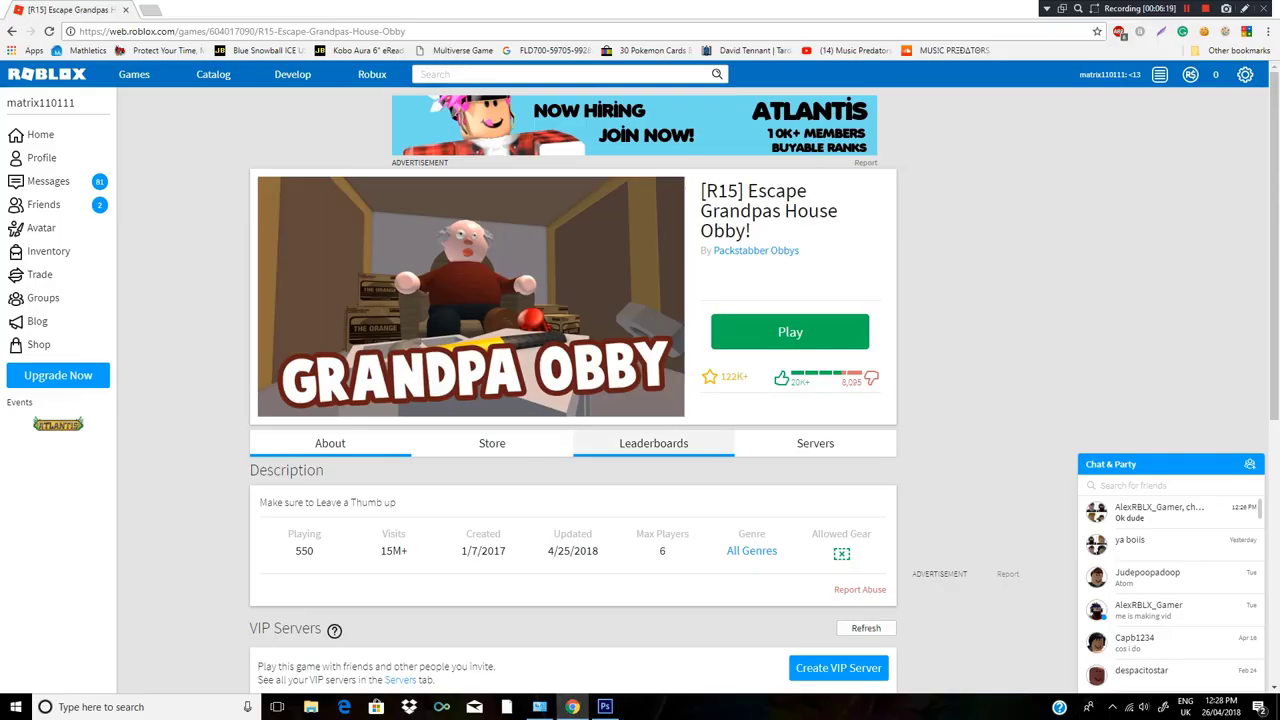
# Switch to Photoshop and paste the game screenshot into the thumbnail as a new layer.
pyautogui.hotkey('alt', 'Tab')
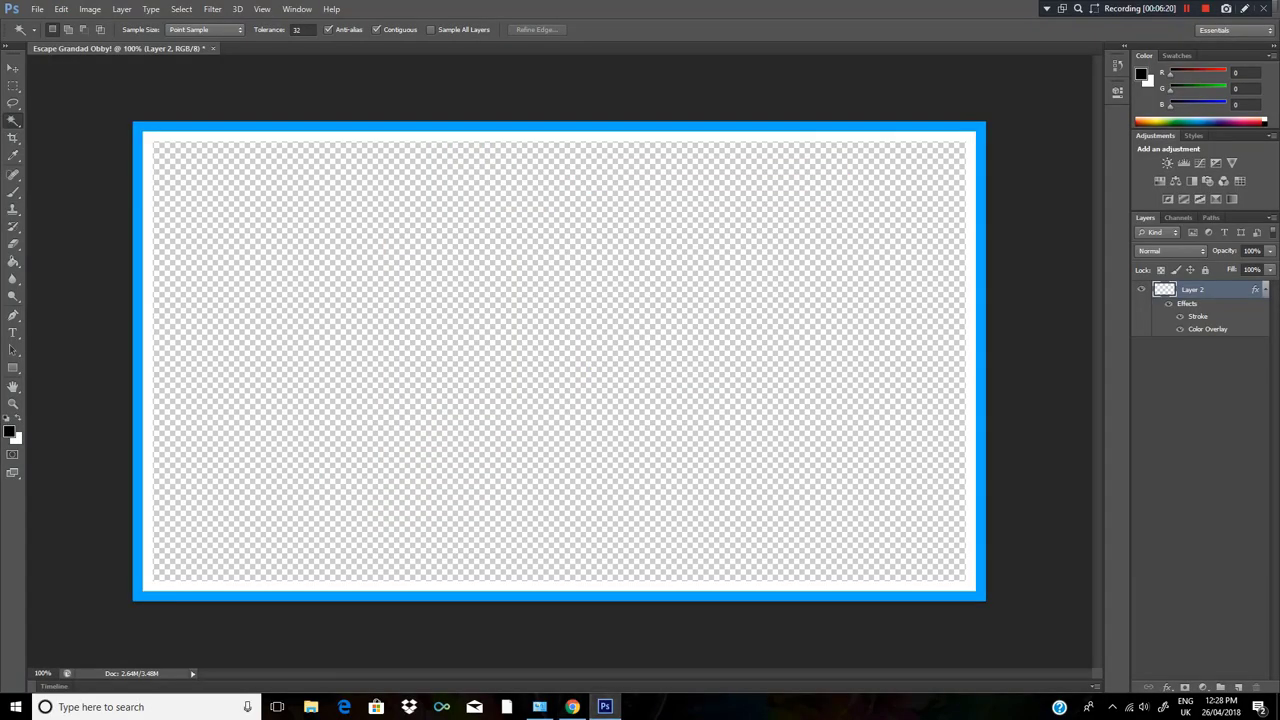
pyautogui.hotkey('ctrl', 'v')
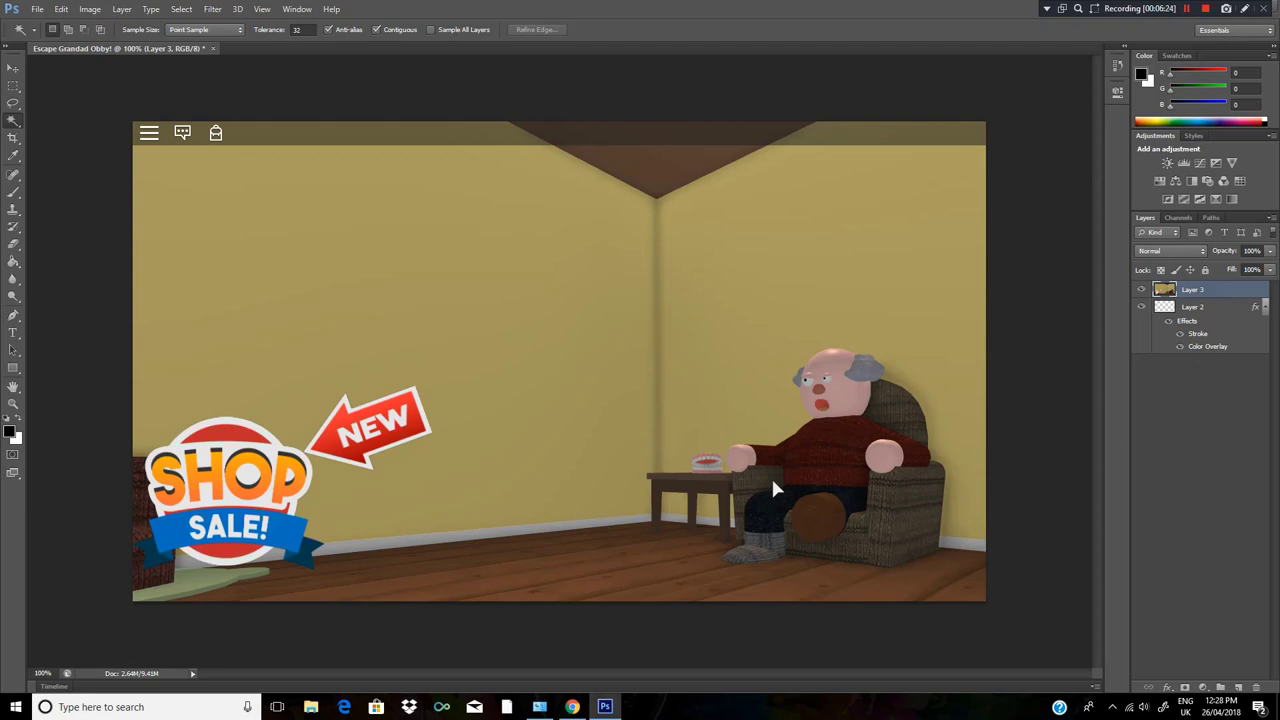
# Shift the pasted screenshot so Grandpa sits left of centre, and place its layer below the border layer, Layer 2.
pyautogui.press('v')
pyautogui.moveTo(771, 488); pyautogui.dragTo(381, 350)
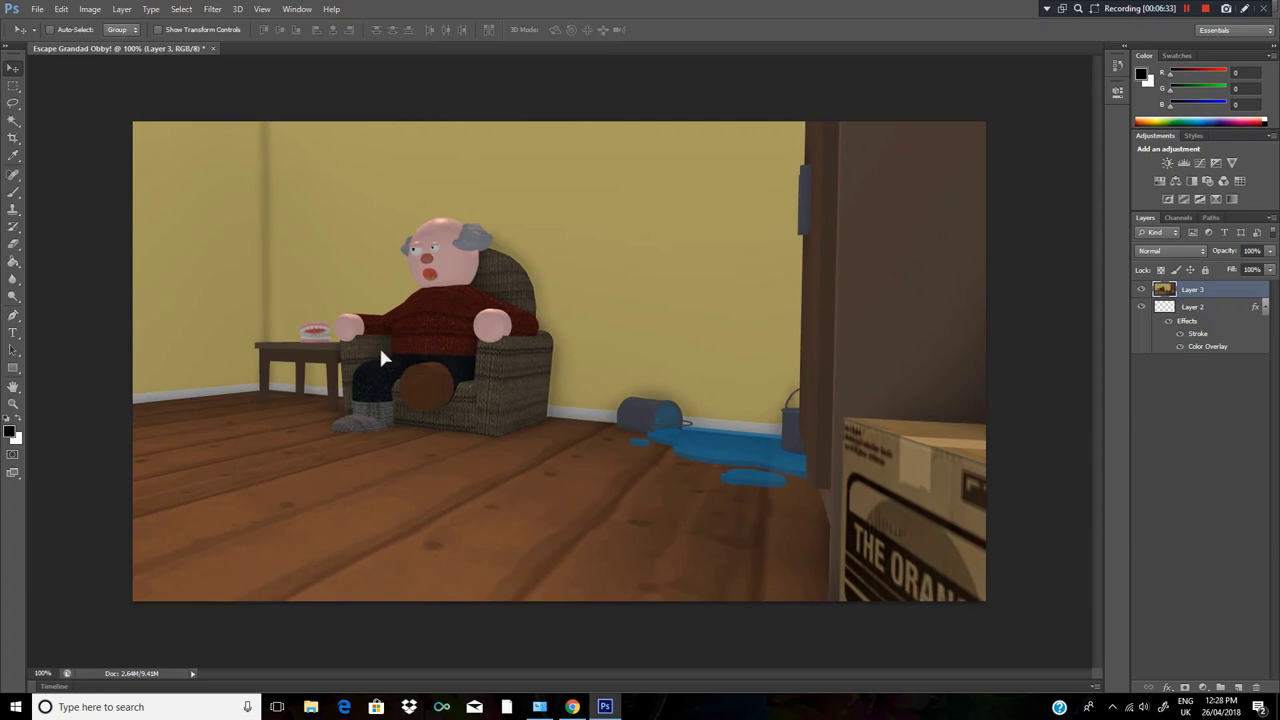
pyautogui.moveTo(1190, 348); pyautogui.dragTo(1190, 366)
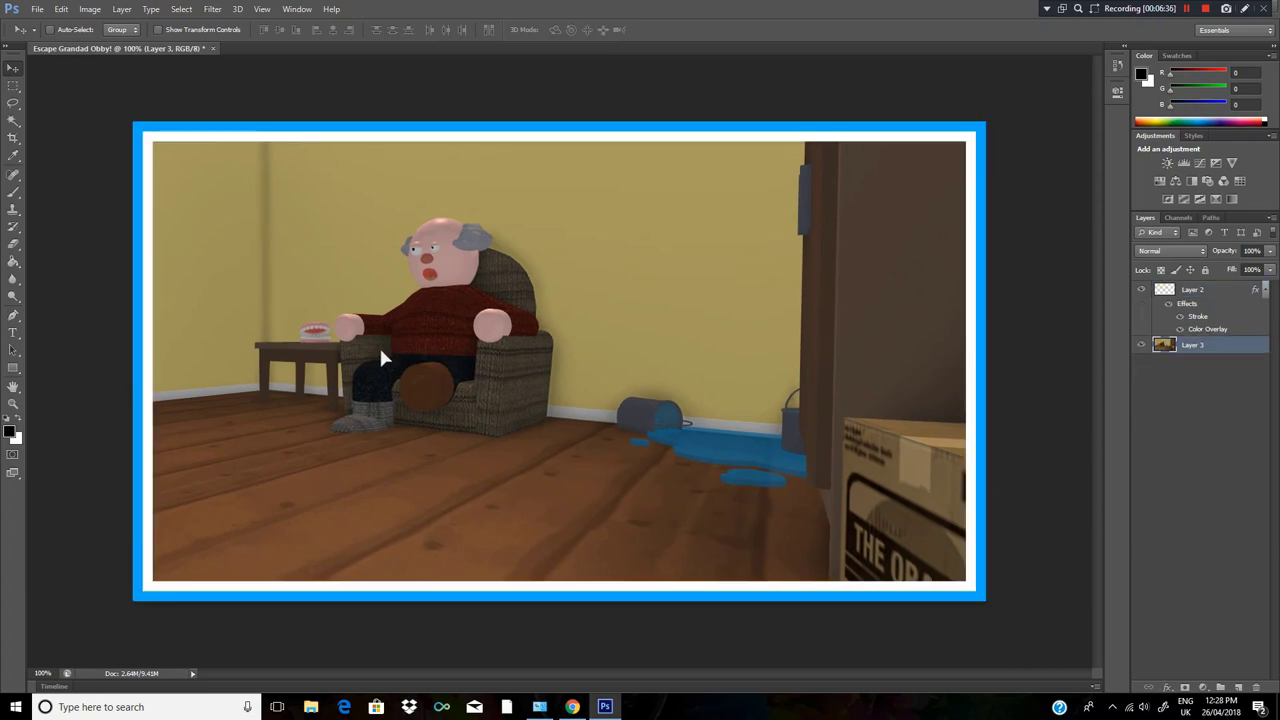
pyautogui.click(90, 9)
pyautogui.moveTo(121, 9)
pyautogui.press('Left')
pyautogui.press('Left')
pyautogui.press('Right')
pyautogui.press('Down')
pyautogui.press('Down')
pyautogui.press('Down')
pyautogui.press('Down')
pyautogui.press('Down')
pyautogui.press('Down')
pyautogui.press('Down')
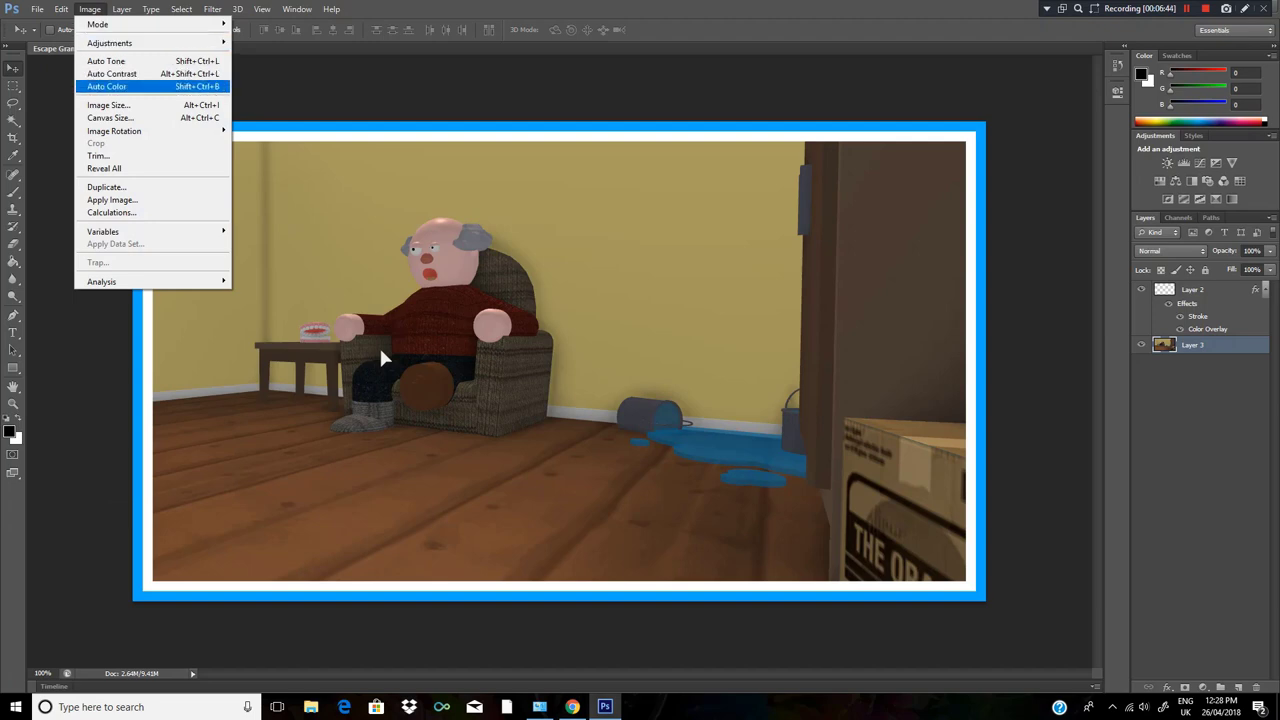
pyautogui.press('Down')
pyautogui.press('Up')
pyautogui.press('Up')
pyautogui.press('Up')
pyautogui.press('Up')
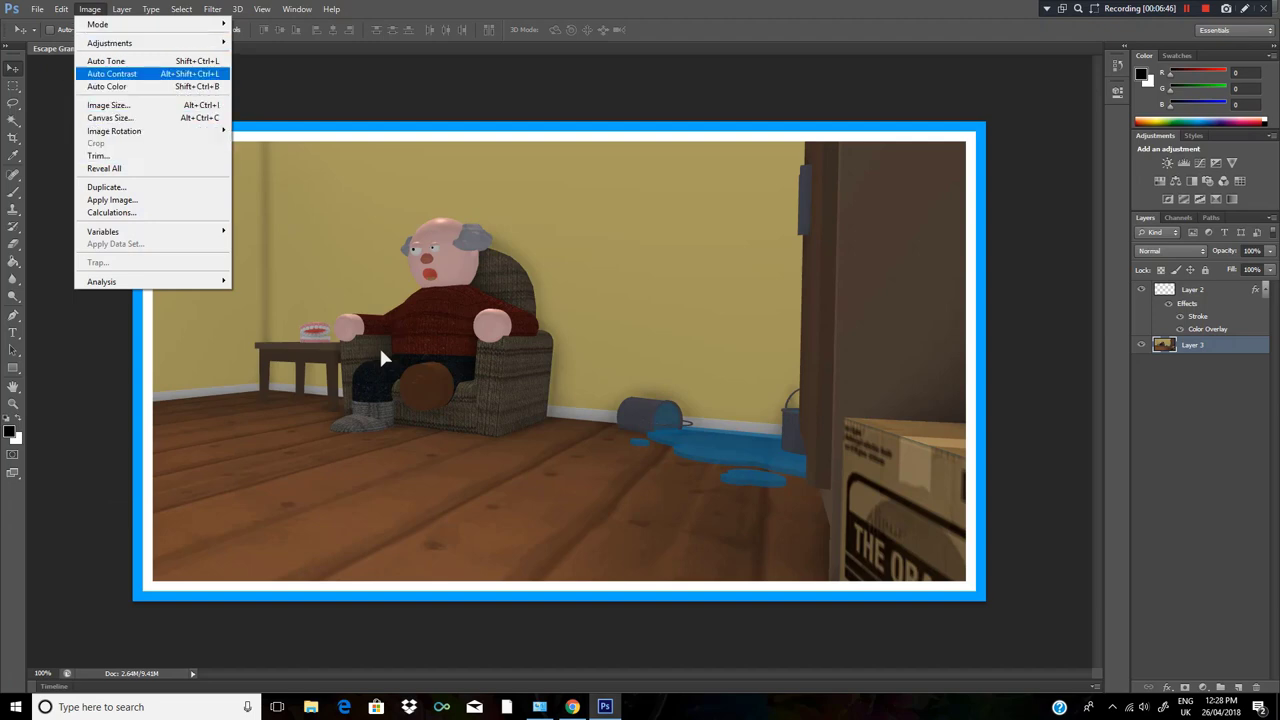
pyautogui.press('Right')
pyautogui.press('Down')
pyautogui.press('Down')
pyautogui.press('Down')
pyautogui.press('Right')
pyautogui.press('Left')
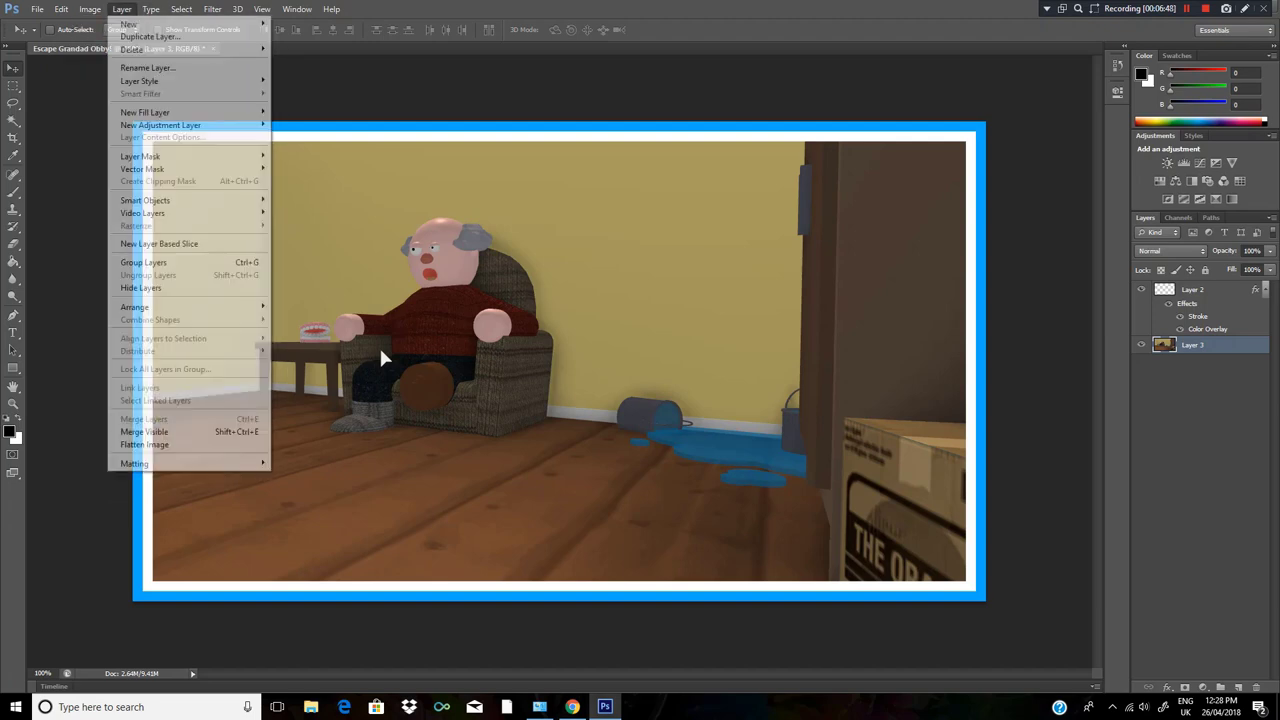
pyautogui.press('Down')
pyautogui.press('Down')
pyautogui.press('Down')
pyautogui.press('Down')
pyautogui.press('Down')
pyautogui.press('Down')
pyautogui.press('Down')
pyautogui.press('Down')
pyautogui.press('Down')
pyautogui.press('Down')
pyautogui.press('Up')
pyautogui.press('Up')
pyautogui.press('Up')
pyautogui.press('Up')
pyautogui.press('Up')
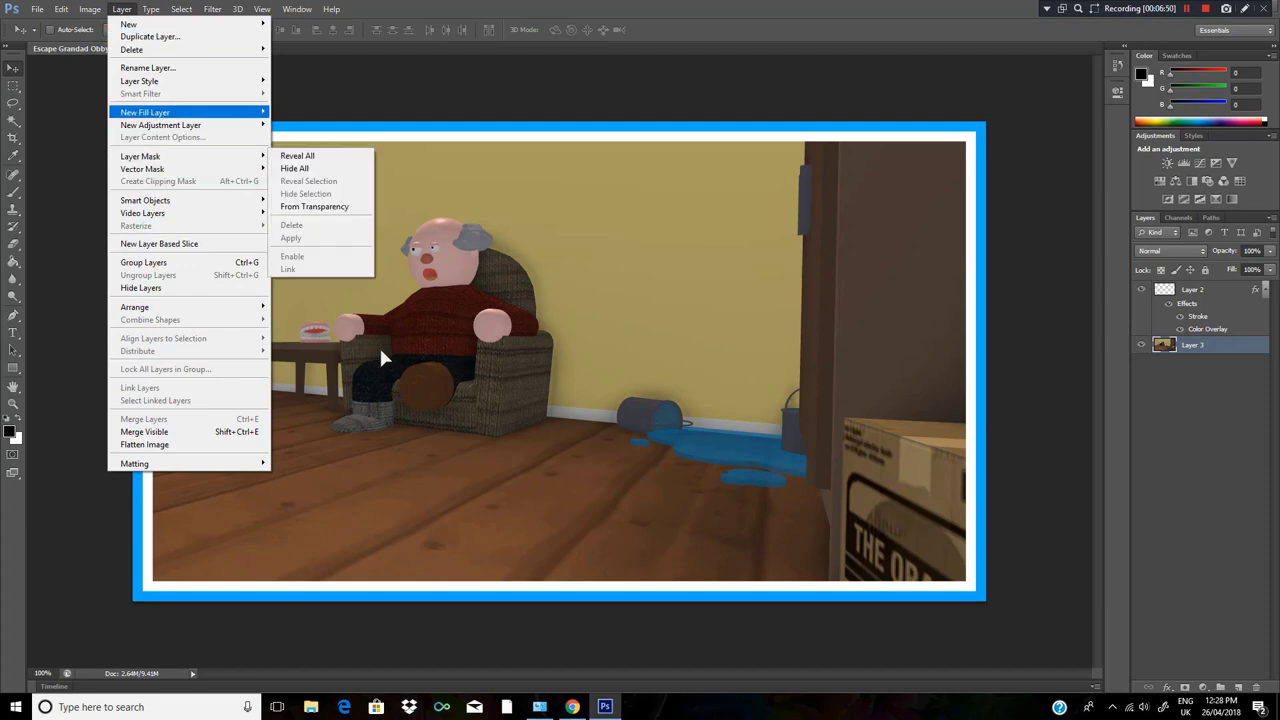
pyautogui.press('Down')
pyautogui.press('Up')
pyautogui.press('Up')
pyautogui.press('Down')
pyautogui.press('Down')
pyautogui.press('Down')
pyautogui.press('Down')
pyautogui.press('Down')
pyautogui.press('Up')
pyautogui.moveTo(161, 125)
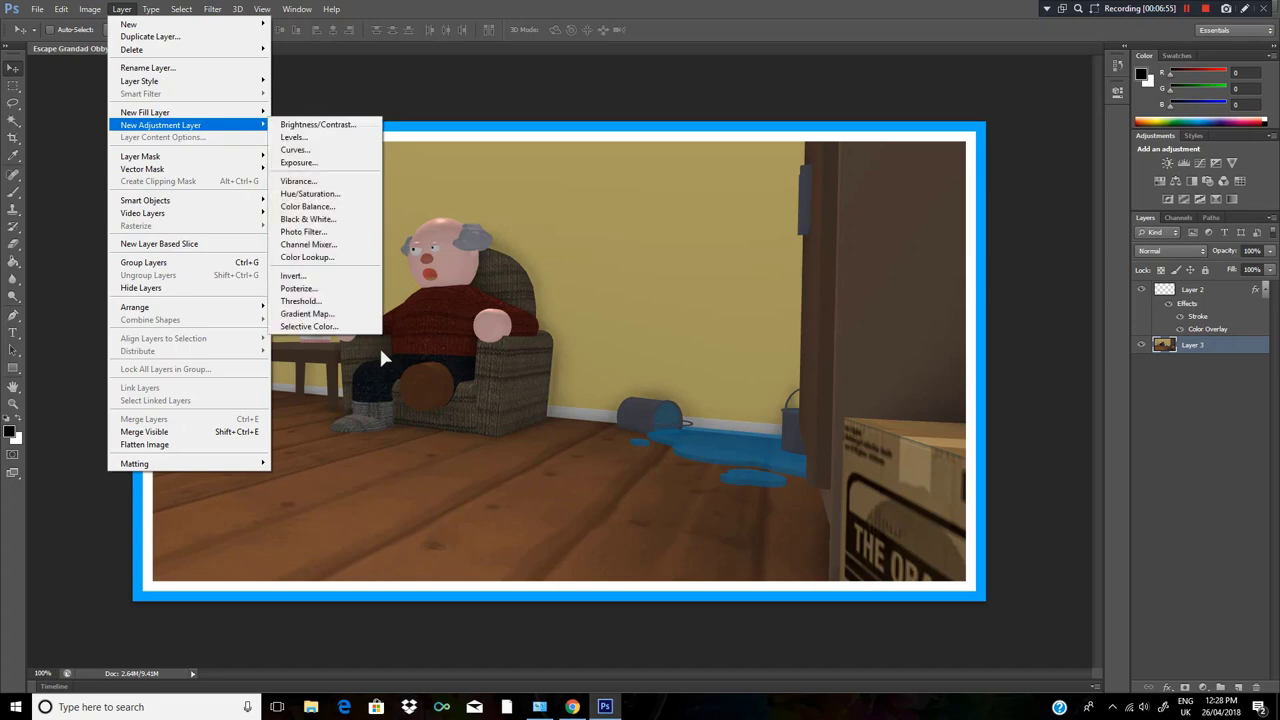
pyautogui.press('Down')
pyautogui.press('Down')
pyautogui.press('Down')
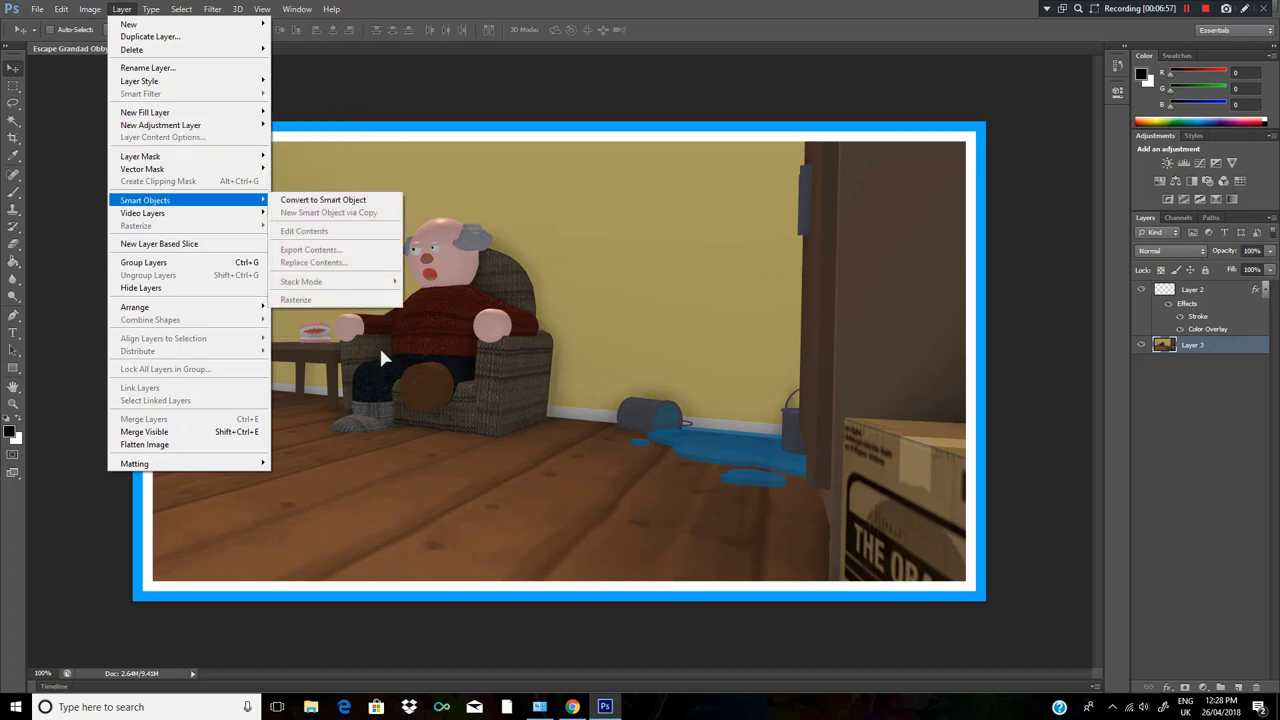
pyautogui.press('Down')
pyautogui.press('Down')
pyautogui.press('Down')
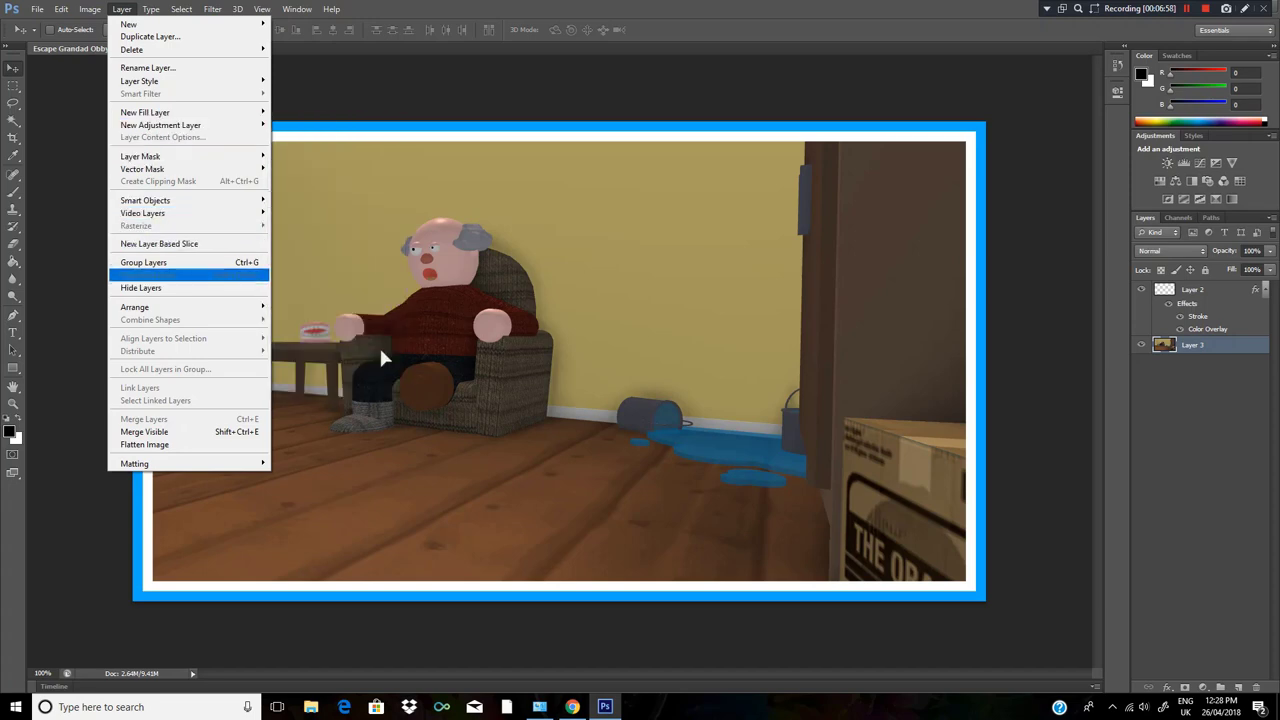
# Apply a Gaussian Blur with a 7.0-pixel radius to the game screenshot on Layer 3.
pyautogui.press('Right')
pyautogui.press('Right')
pyautogui.press('Down')
pyautogui.press('Down')
pyautogui.press('Up')
pyautogui.press('Right')
pyautogui.press('Right')
pyautogui.press('Left')
pyautogui.press('Down')
pyautogui.press('Right')
pyautogui.press('Down')
pyautogui.press('Down')
pyautogui.press('Down')
pyautogui.press('Down')
pyautogui.press('Down')
pyautogui.press('Down')
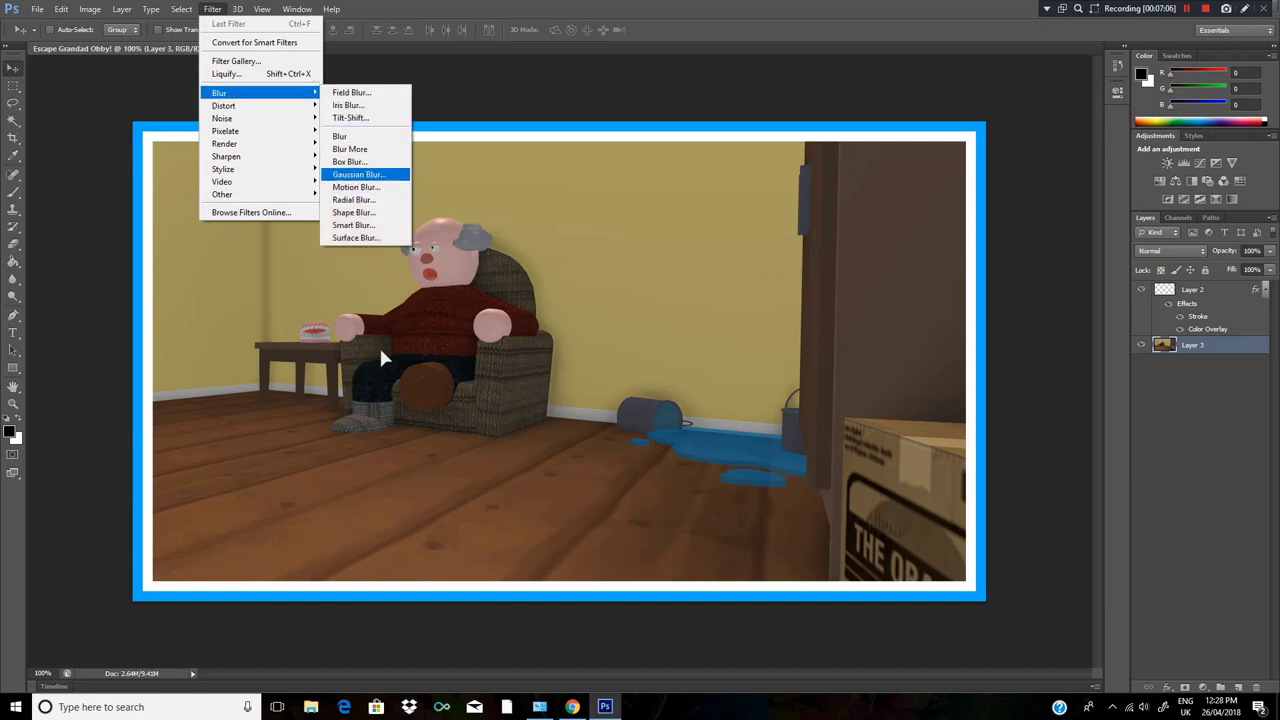
pyautogui.press('Return')
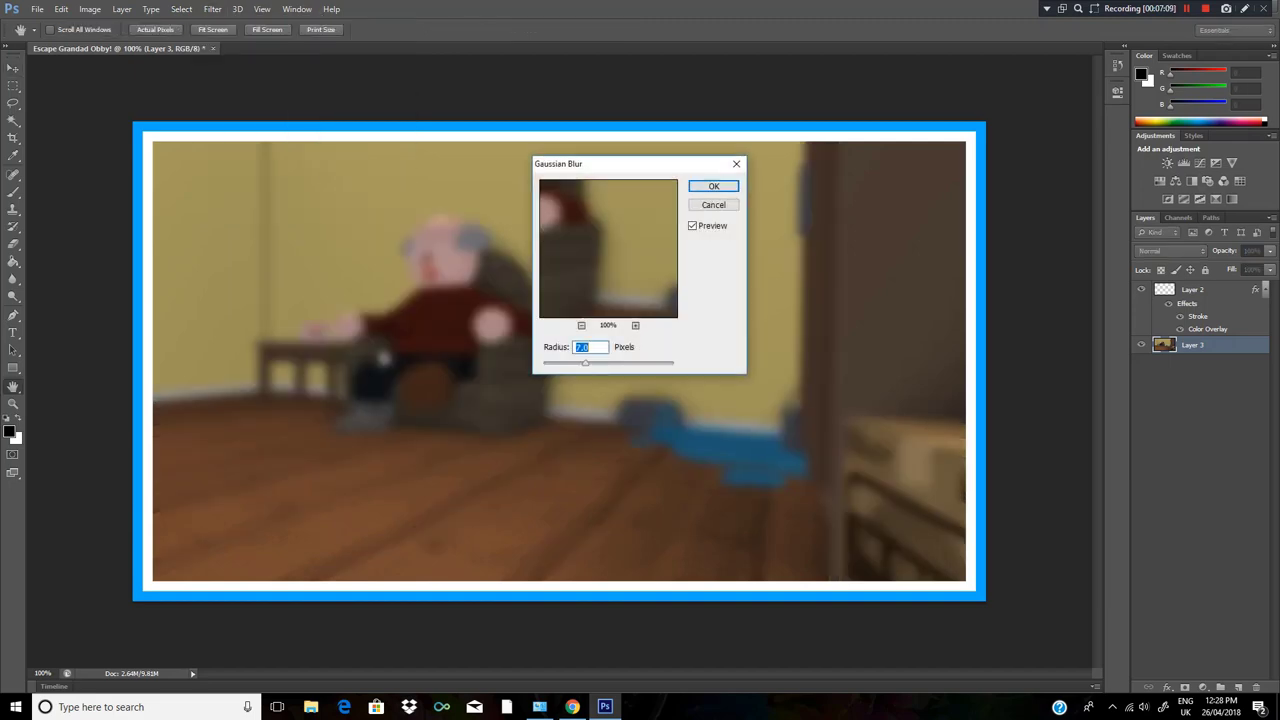
pyautogui.press('Return')
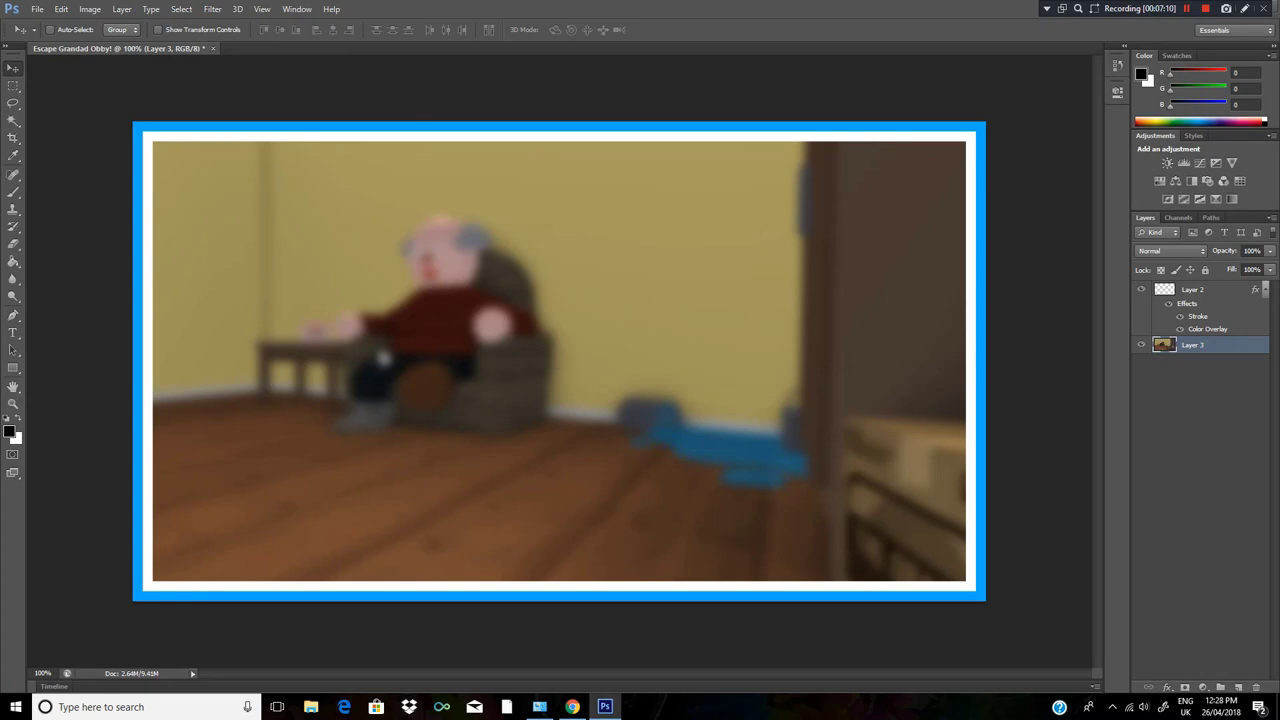
# Open the character image video.png from the INFORMATION STUFF folder in the Documents library.
pyautogui.press('Left')
pyautogui.press('Down')
pyautogui.press('Down')
pyautogui.press('Return')
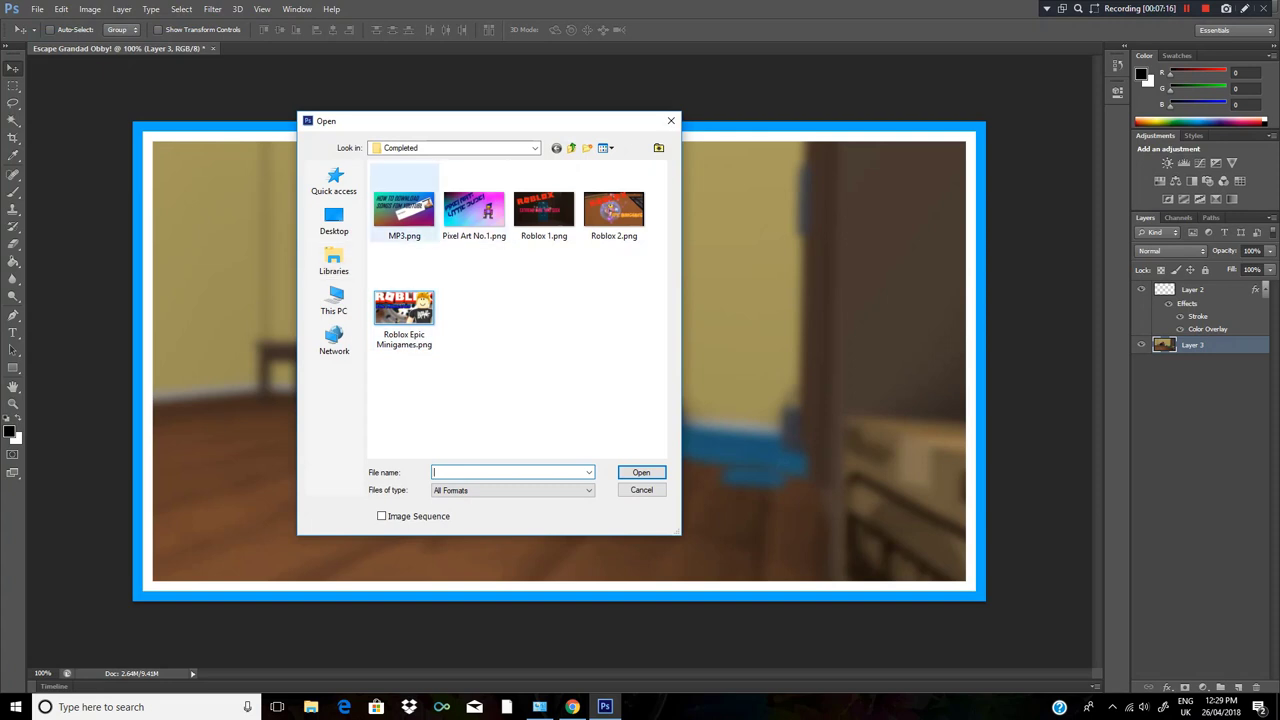
pyautogui.click(334, 261)
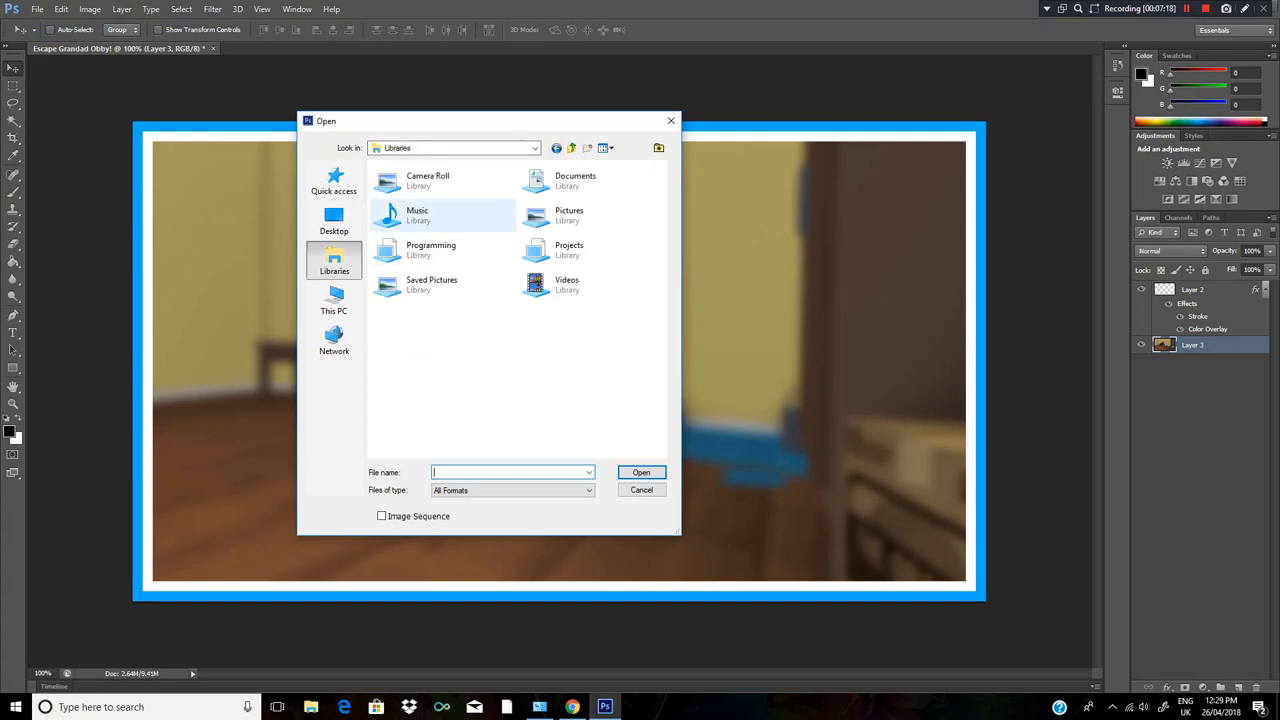
pyautogui.click(580, 208)
pyautogui.doubleClick(582, 174)
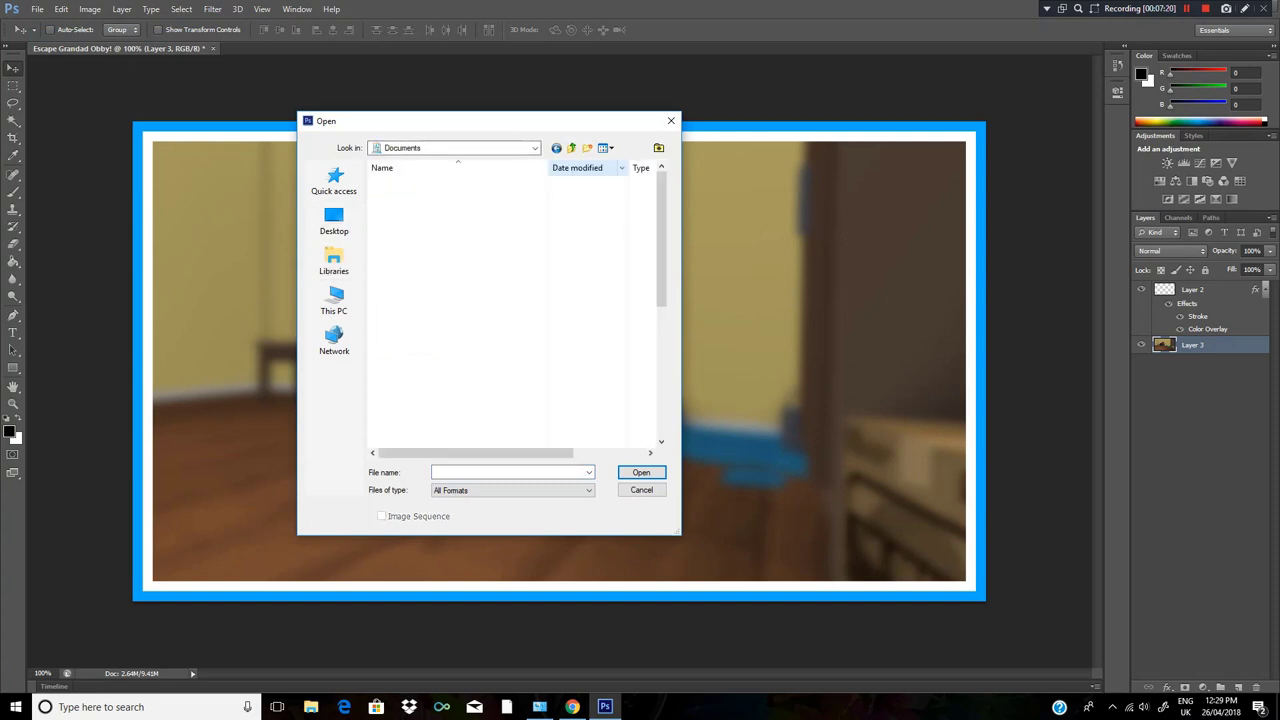
pyautogui.scroll(-4, 430, 309)
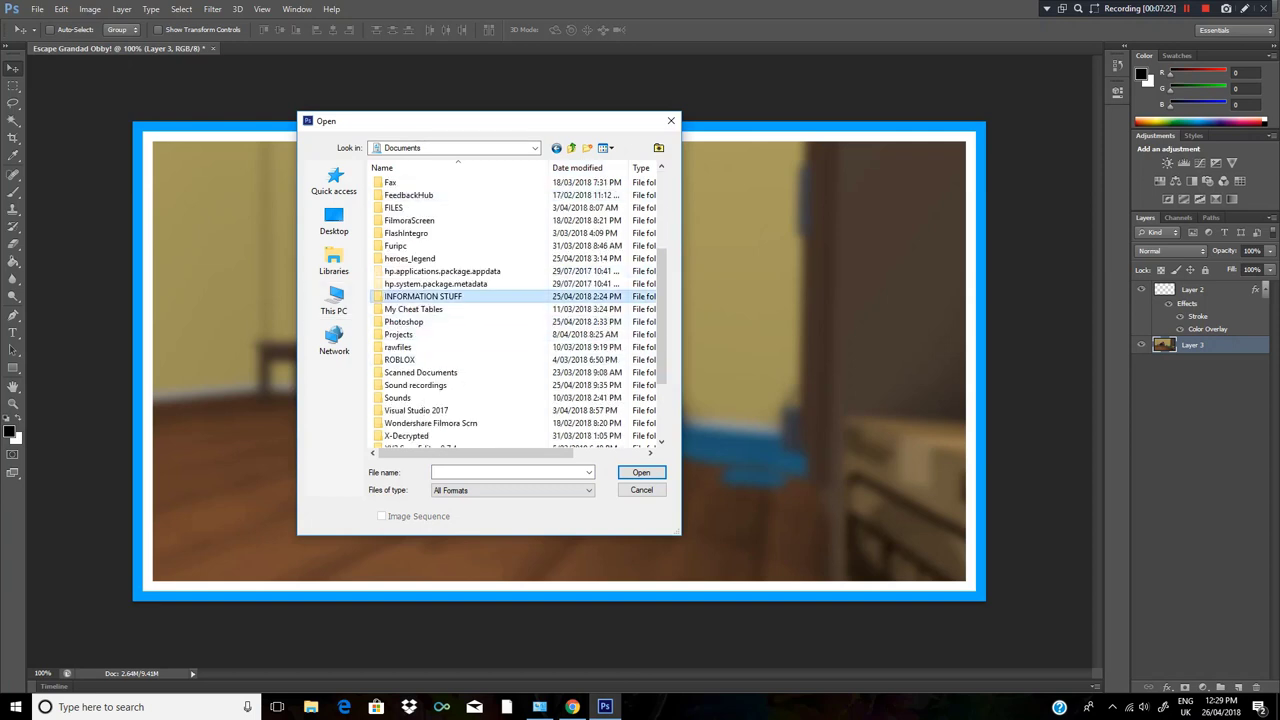
pyautogui.doubleClick(427, 297)
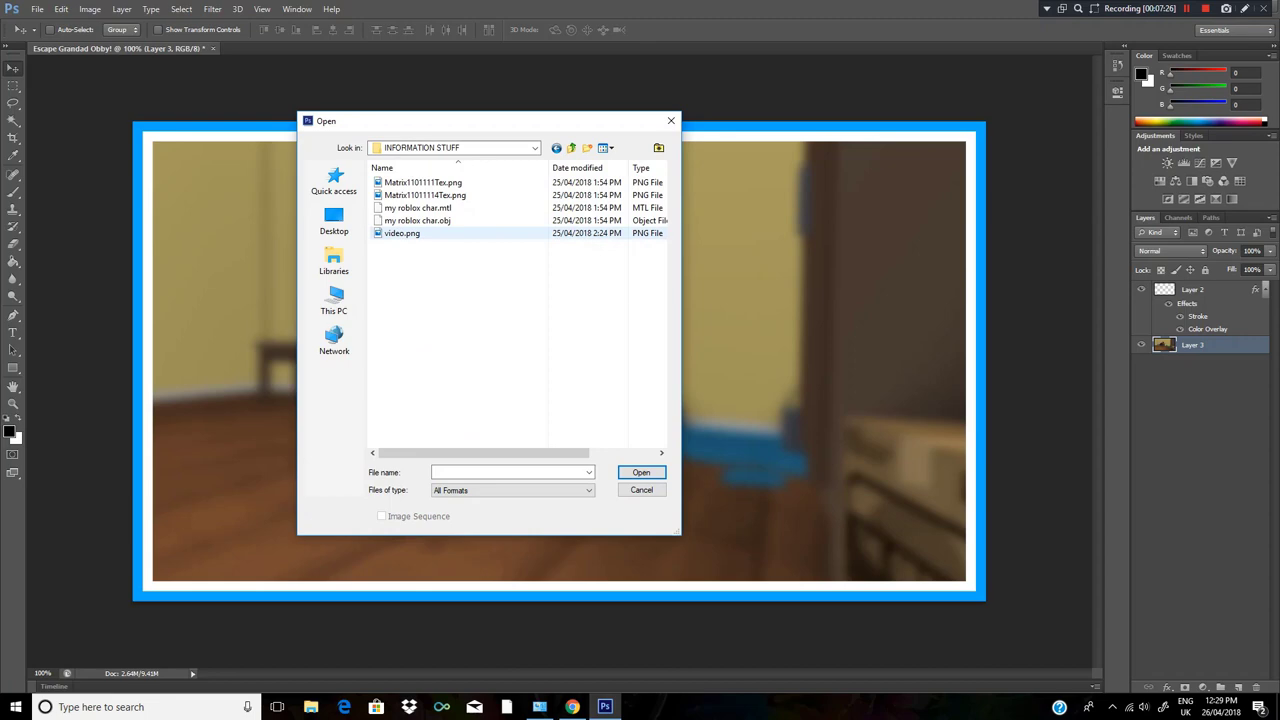
pyautogui.click(409, 233)
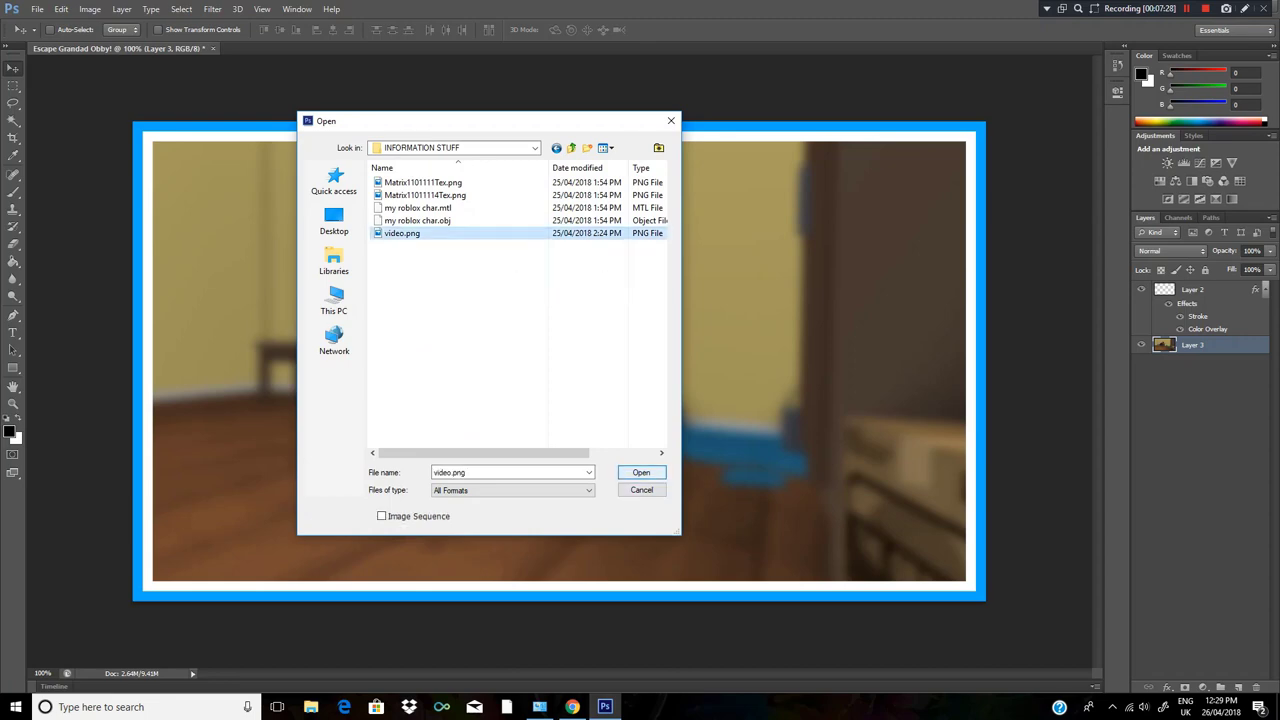
pyautogui.press('Return')
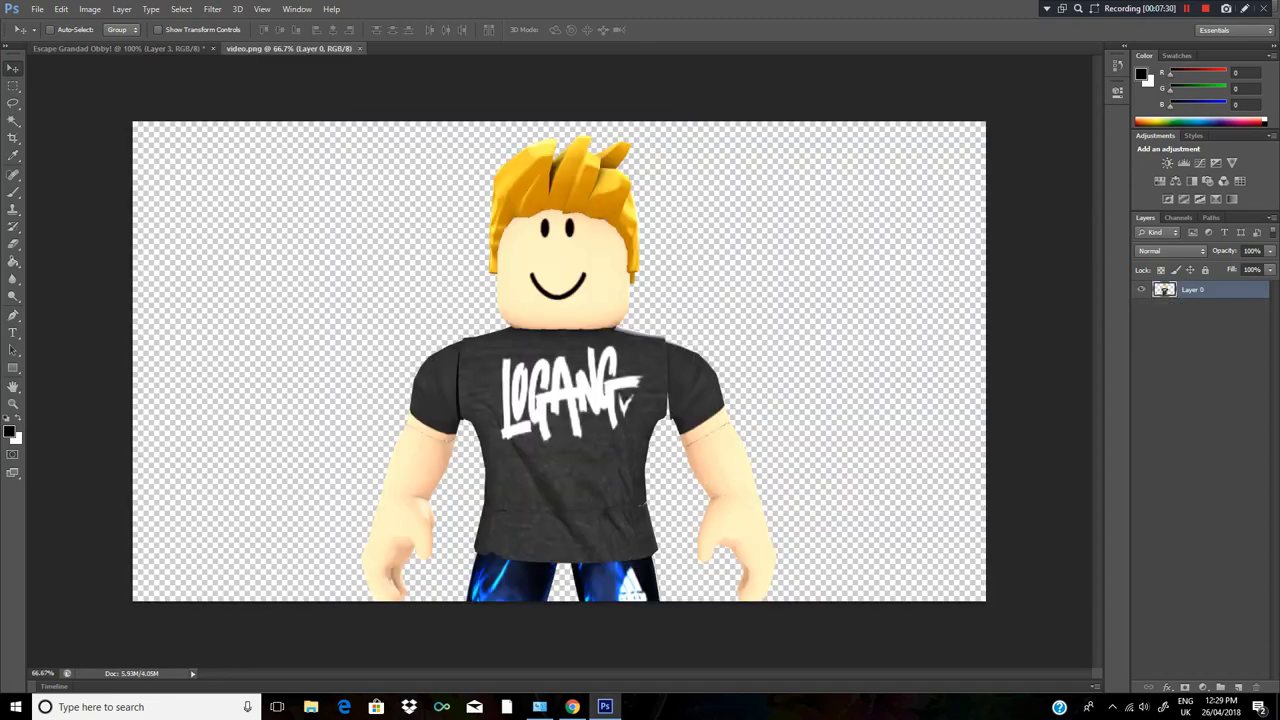
# Copy the whole character image into the Escape Grandad Obby! thumbnail as a new layer and shift it to the right of Grandpa.
pyautogui.hotkey('ctrl', 'a')
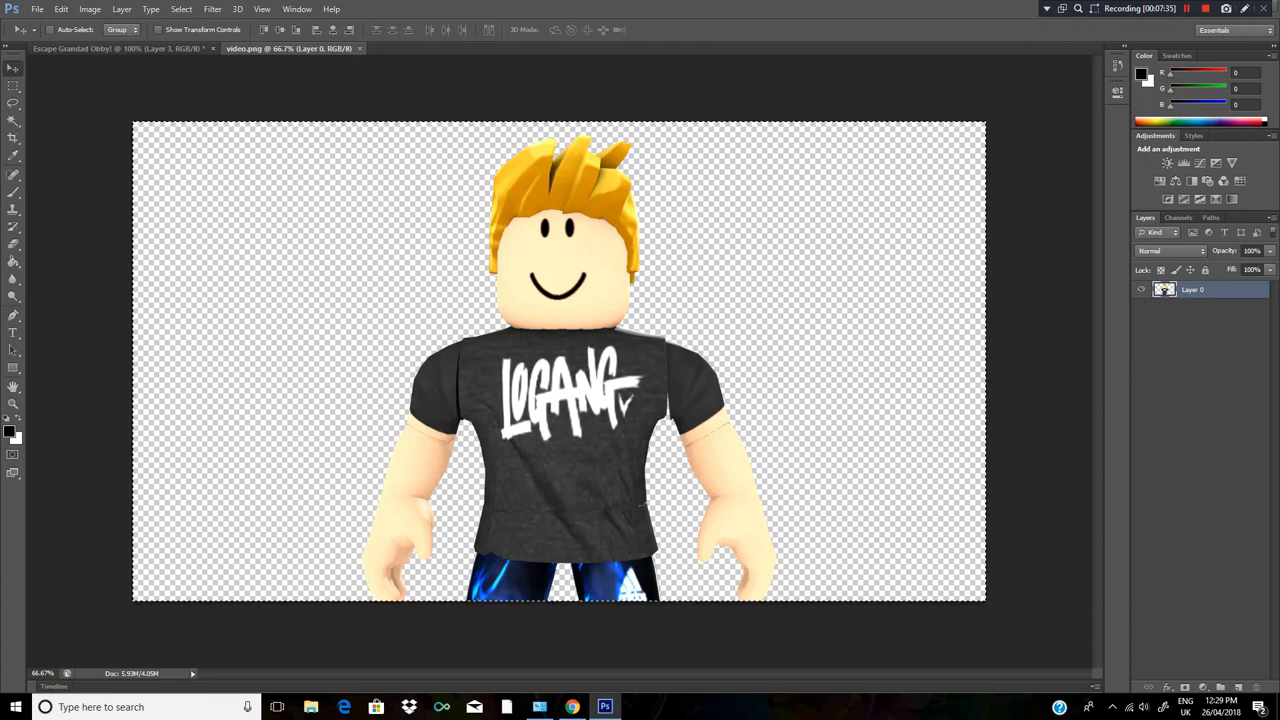
pyautogui.hotkey('ctrl', 'Tab')
pyautogui.hotkey('ctrl', 'v')
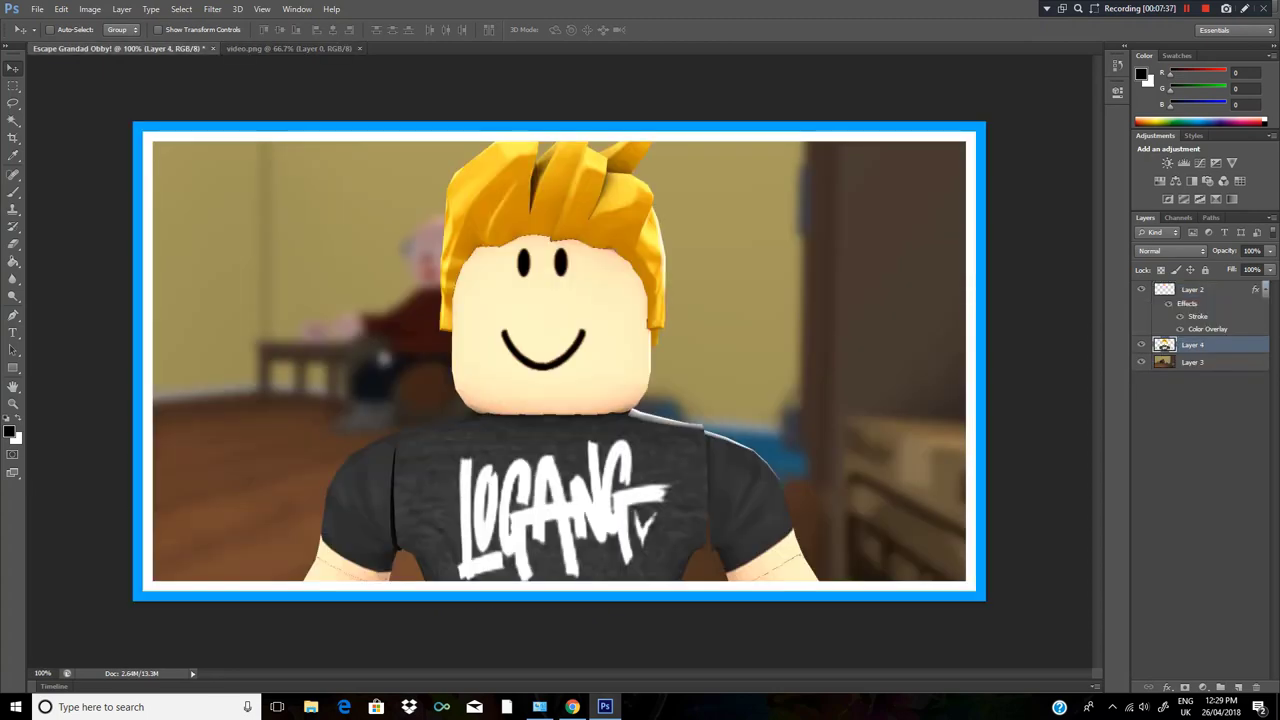
pyautogui.moveTo(580, 500); pyautogui.dragTo(722, 456)
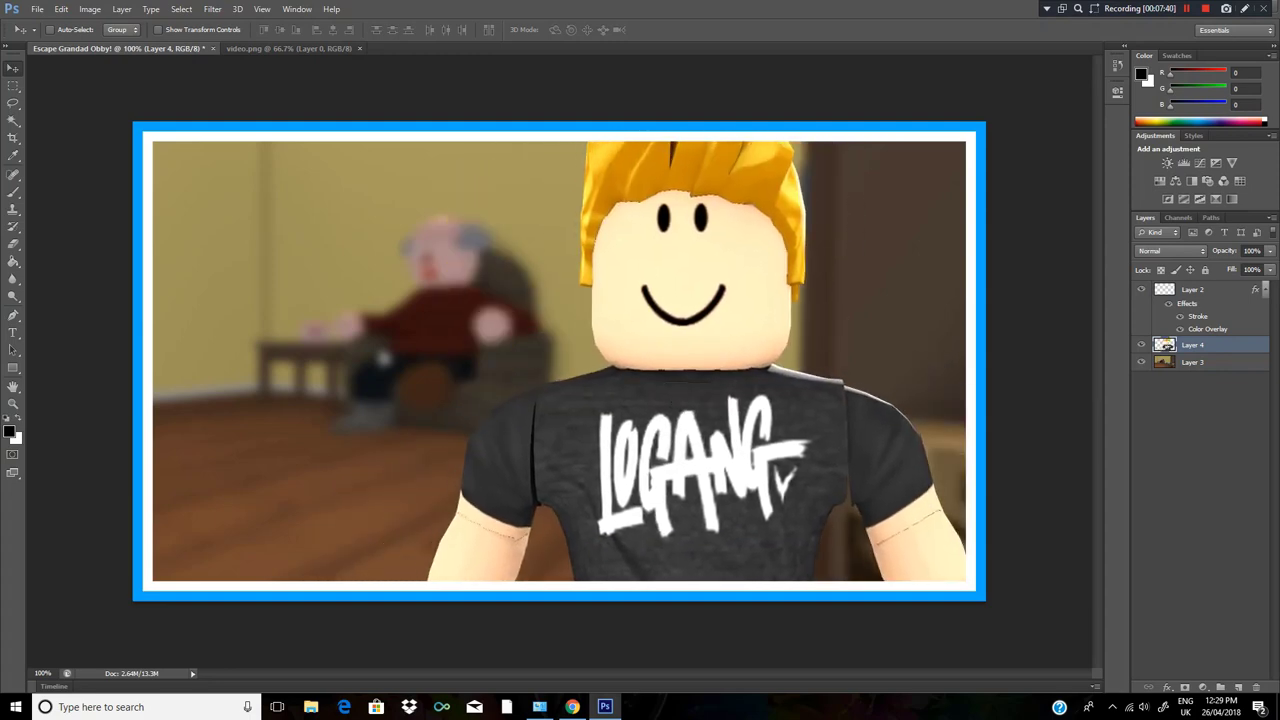
# Scale the character proportionally to about 66% and place it at the right side of the thumbnail with its head below the upper border.
pyautogui.hotkey('ctrl', 't')
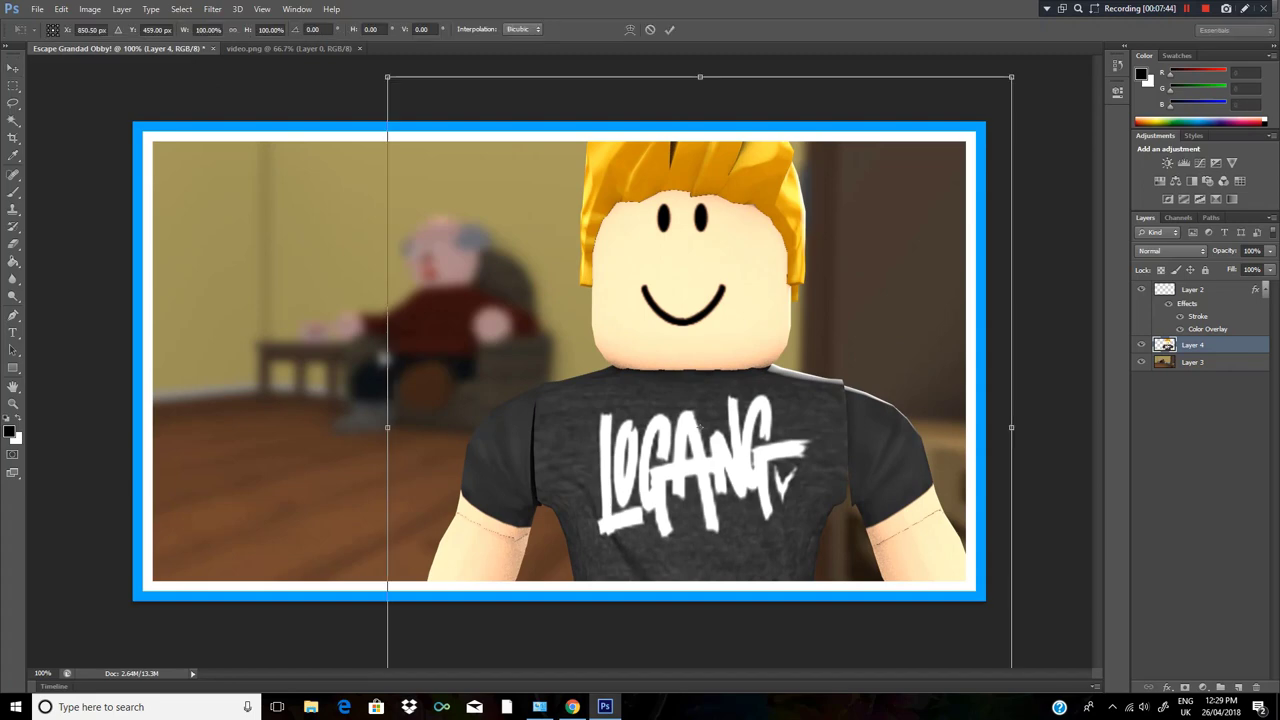
pyautogui.moveTo(387, 77); pyautogui.dragTo(534, 237)
pyautogui.moveTo(712, 335); pyautogui.dragTo(760, 274)
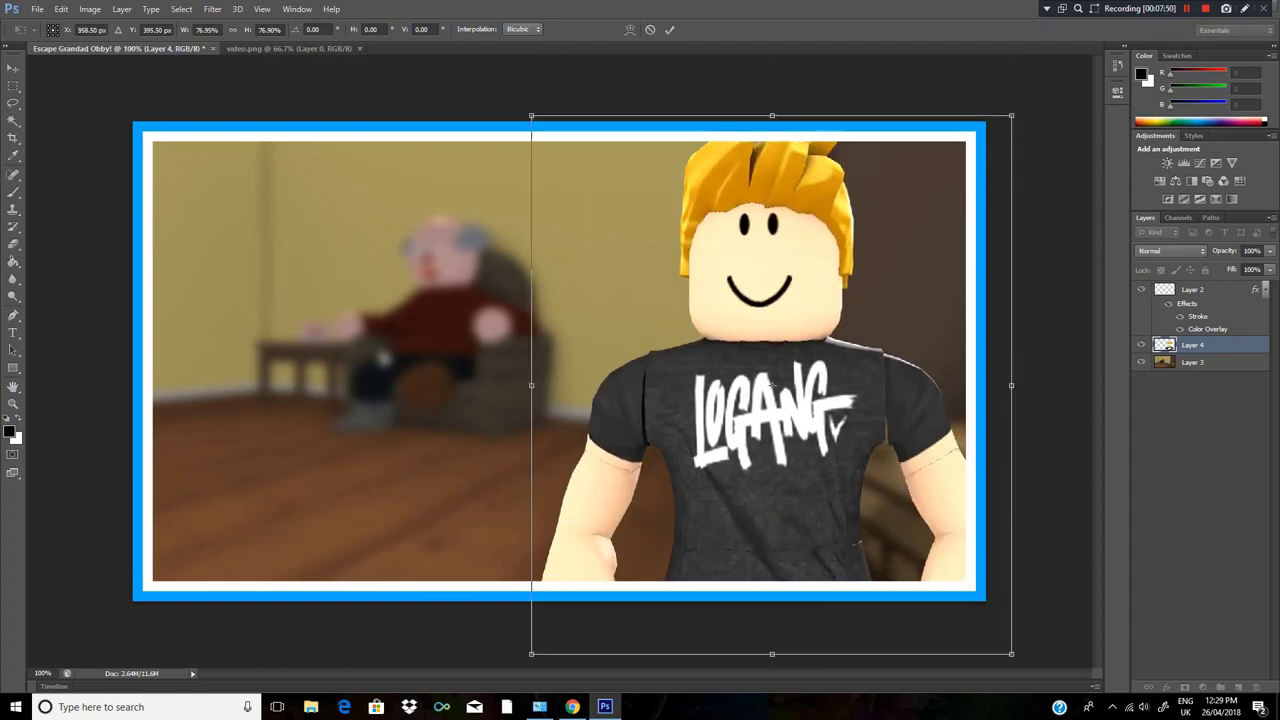
pyautogui.moveTo(531, 116); pyautogui.dragTo(600, 186)
pyautogui.moveTo(748, 330); pyautogui.dragTo(742, 263)
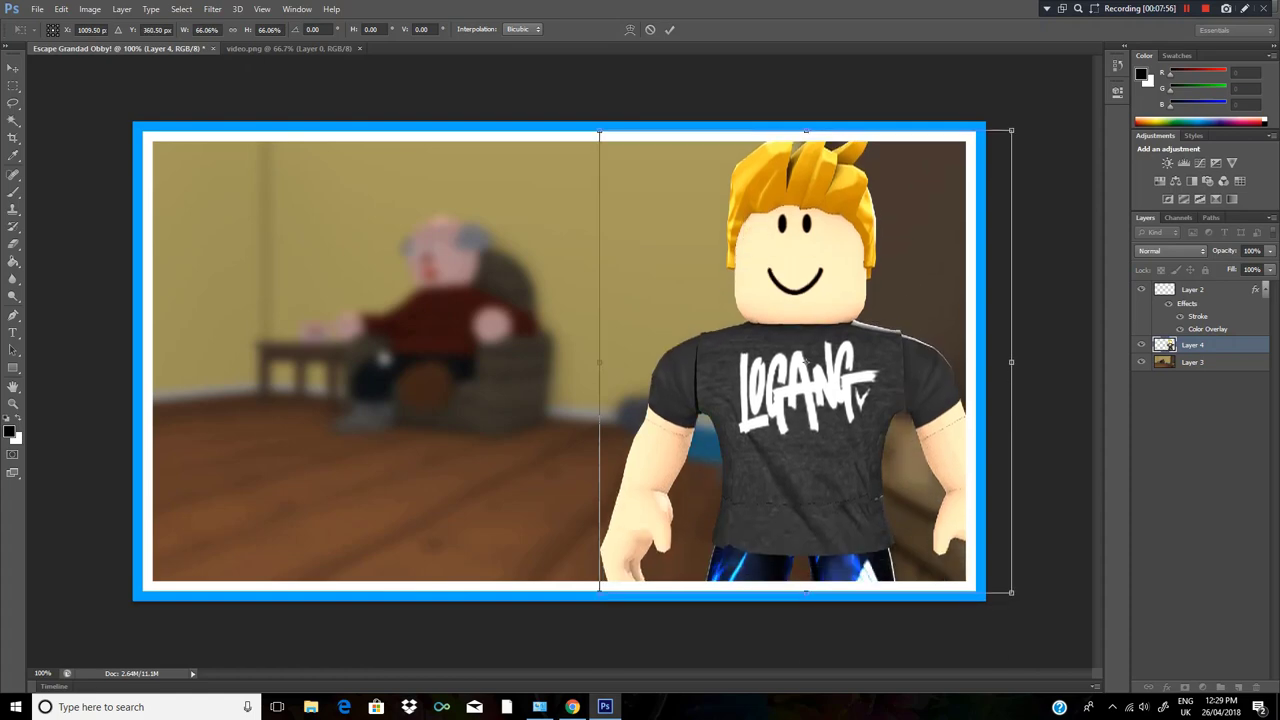
pyautogui.press('Return')
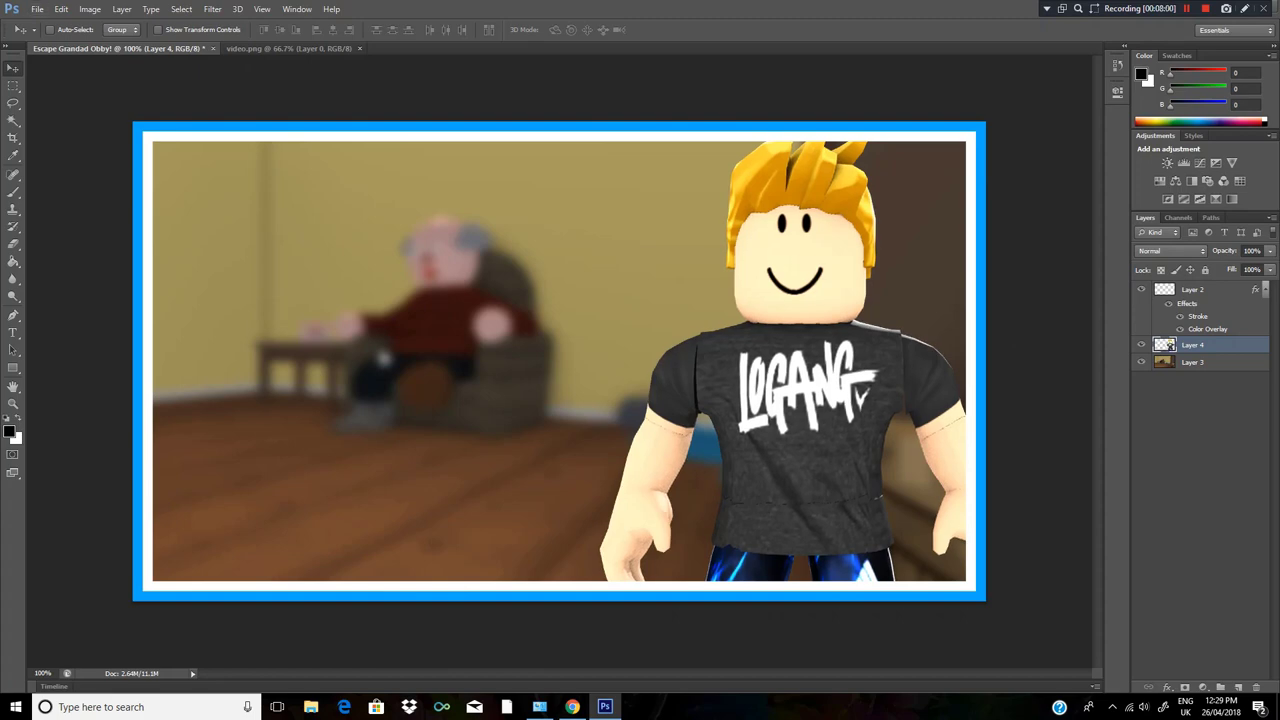
# Open roblox-logo-png-transparent.png from the Gradients folder inside Thumbnails in the Pictures library.
pyautogui.click(37, 9)
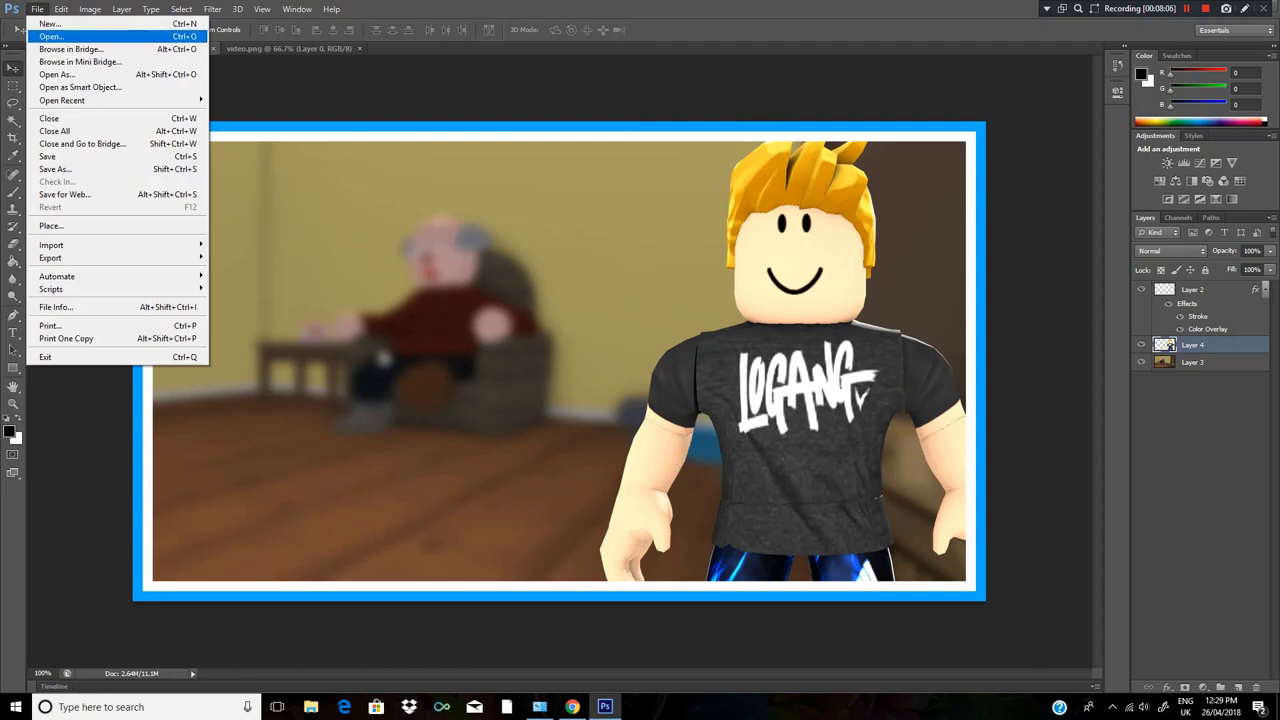
pyautogui.click(50, 36)
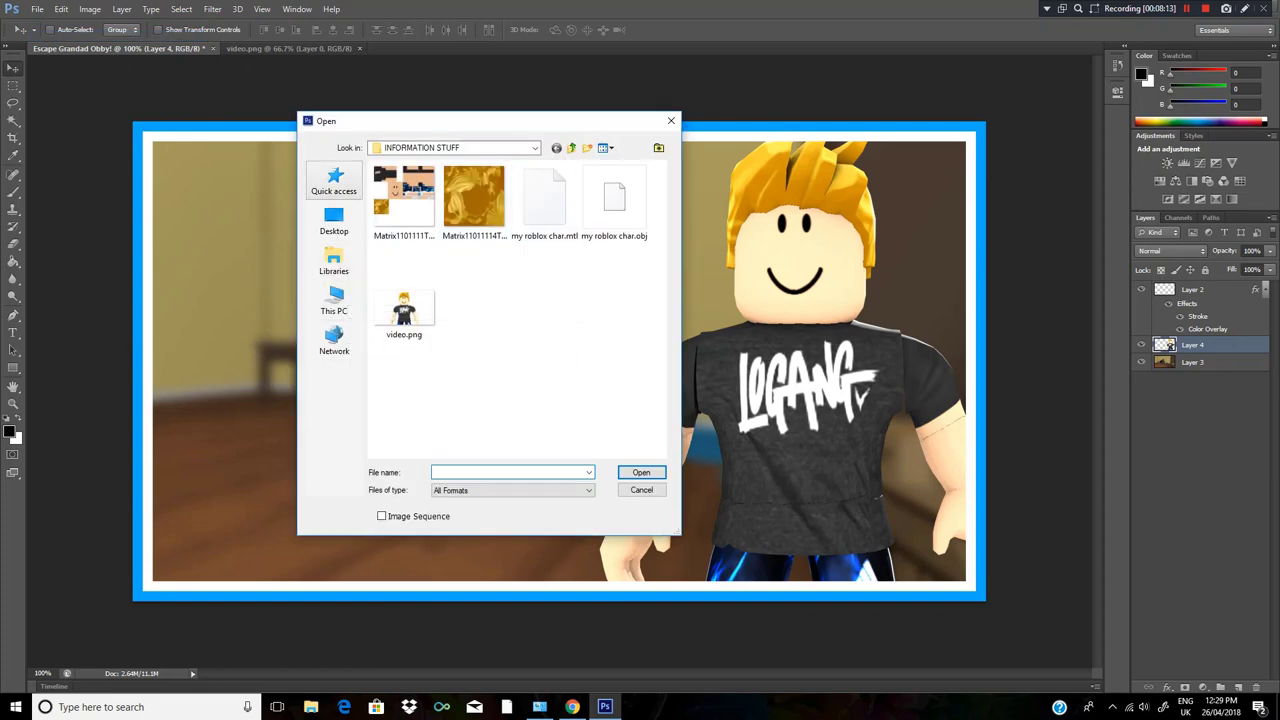
pyautogui.click(334, 262)
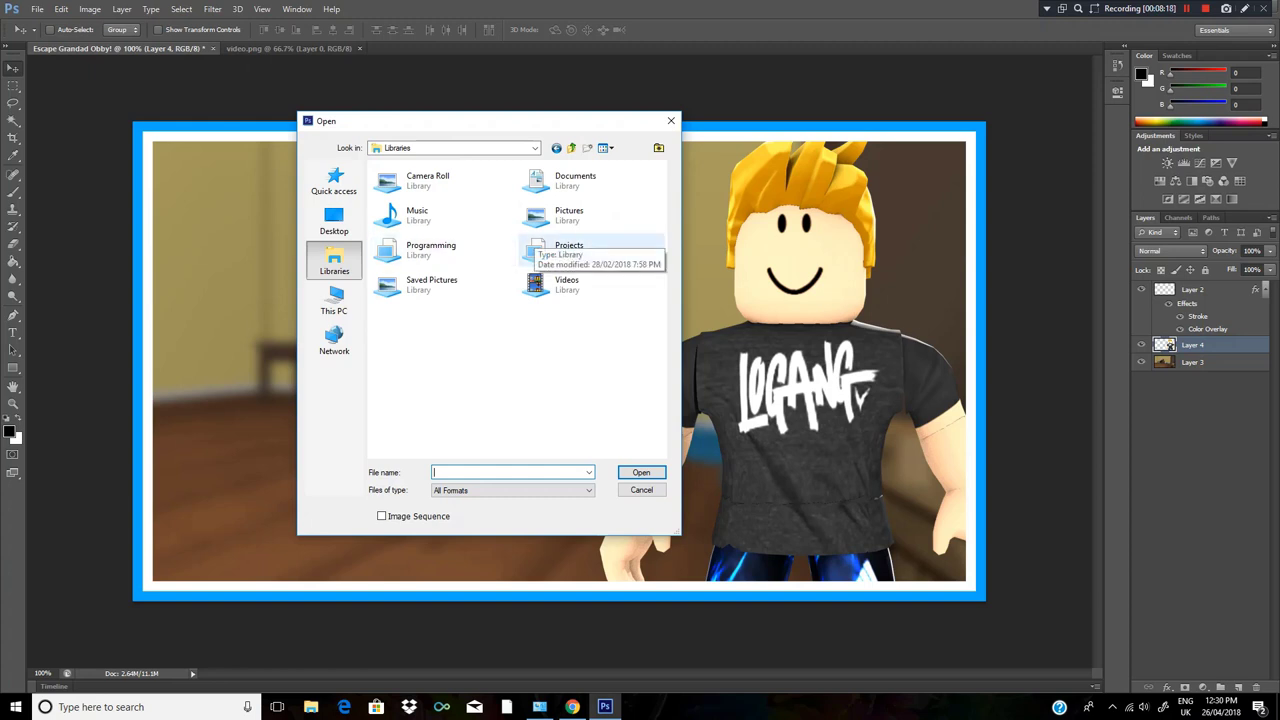
pyautogui.doubleClick(569, 213)
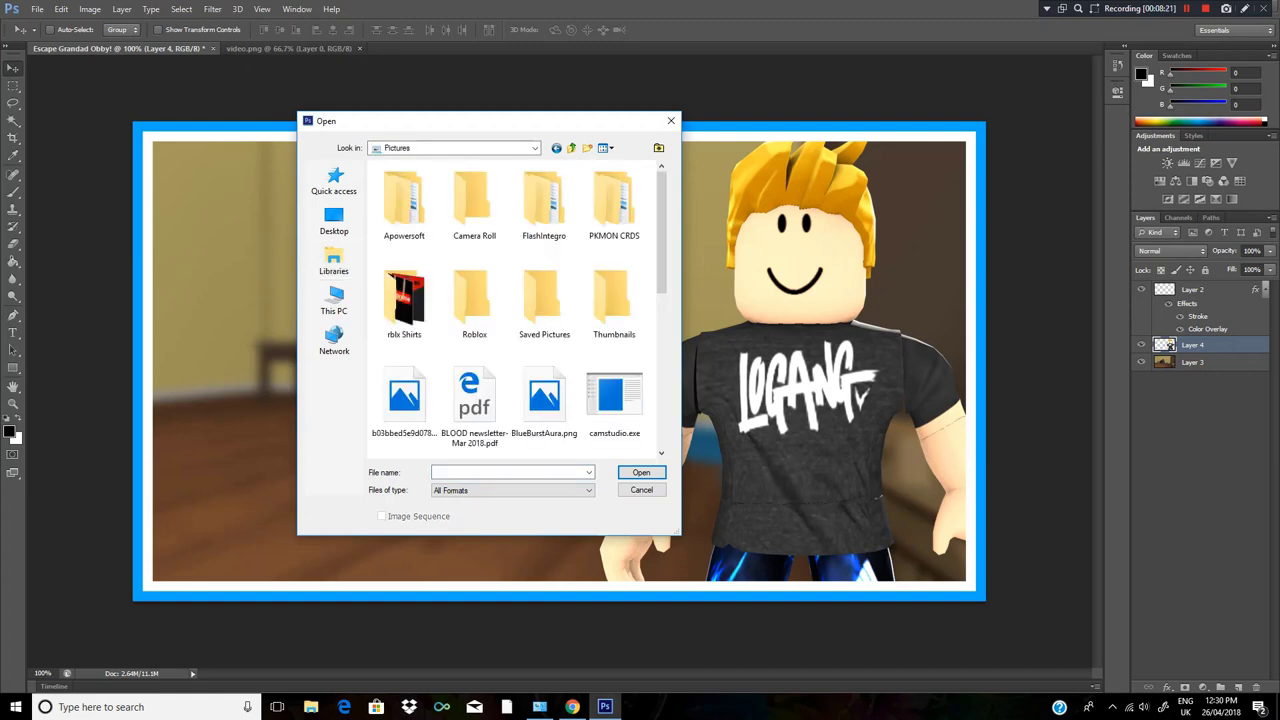
pyautogui.scroll(-5, 518, 292)
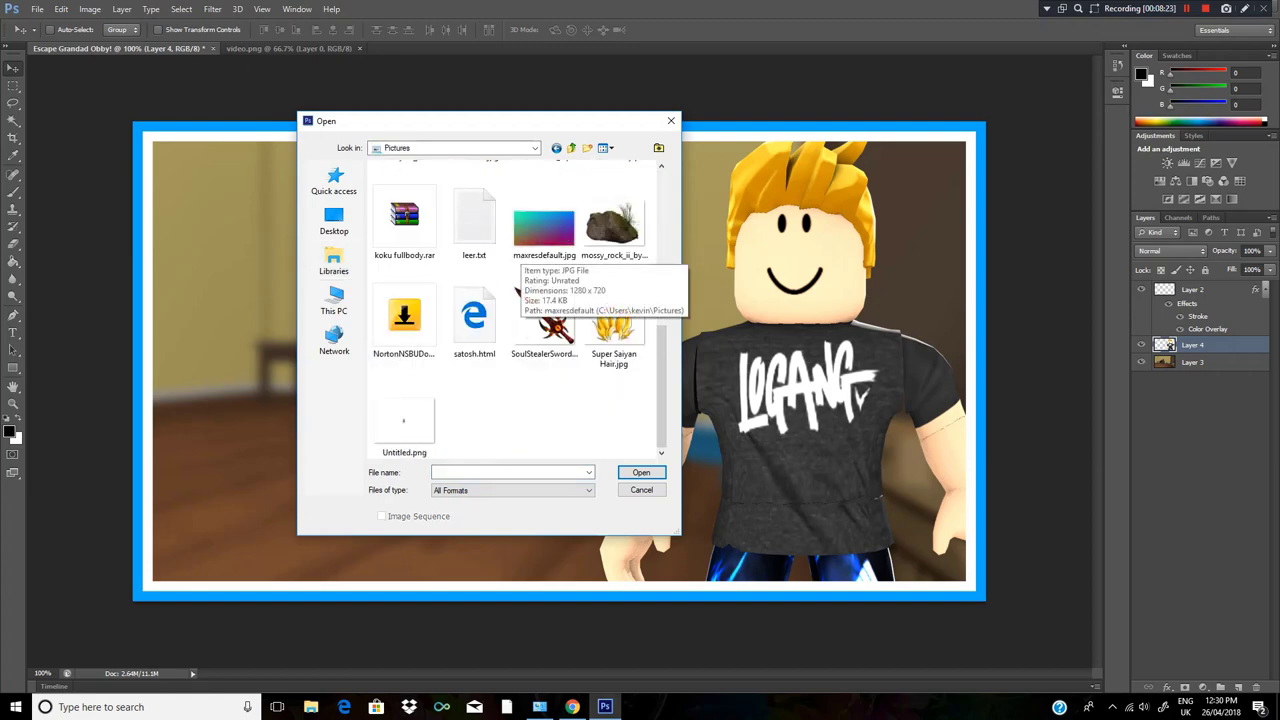
pyautogui.scroll(5, 518, 292)
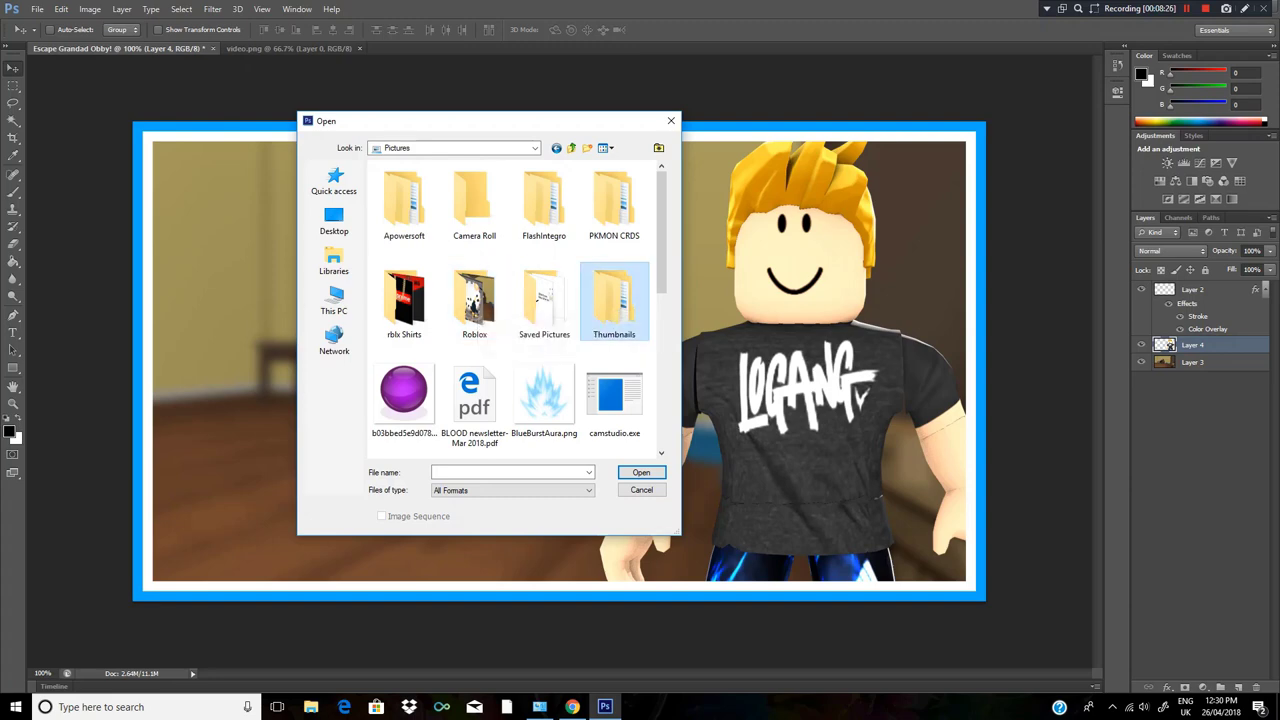
pyautogui.doubleClick(614, 300)
pyautogui.doubleClick(474, 205)
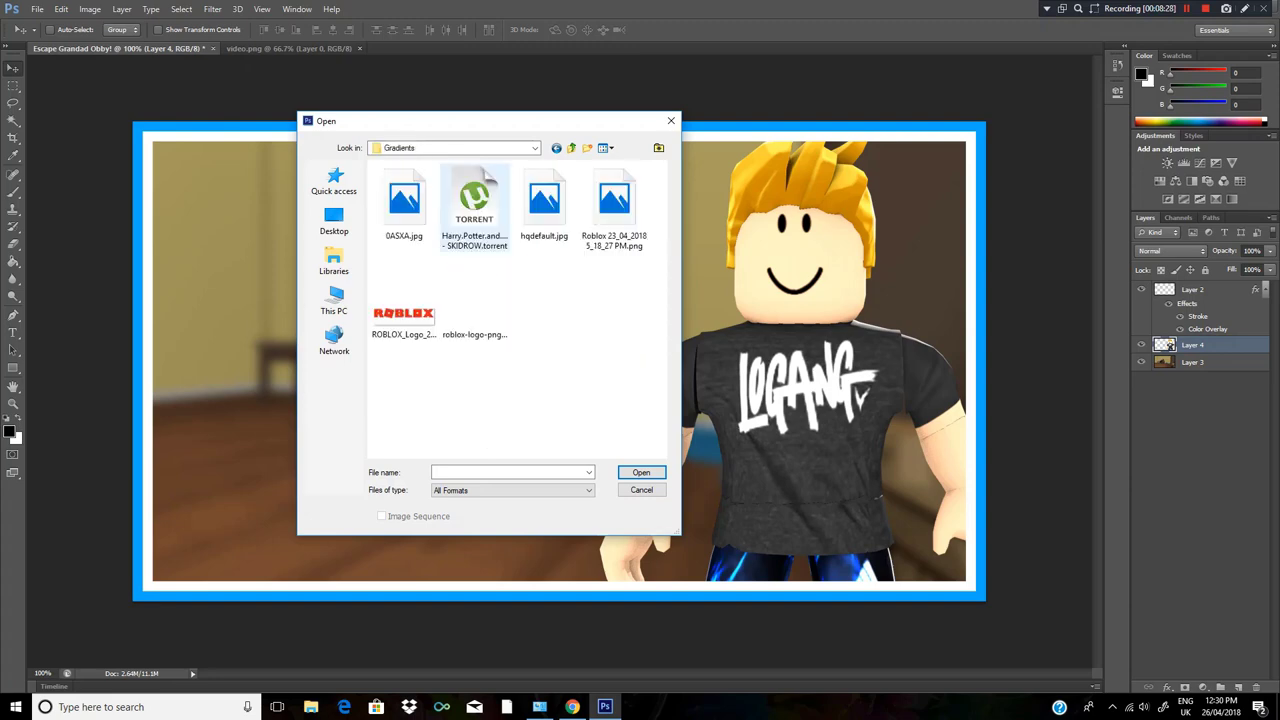
pyautogui.click(474, 300)
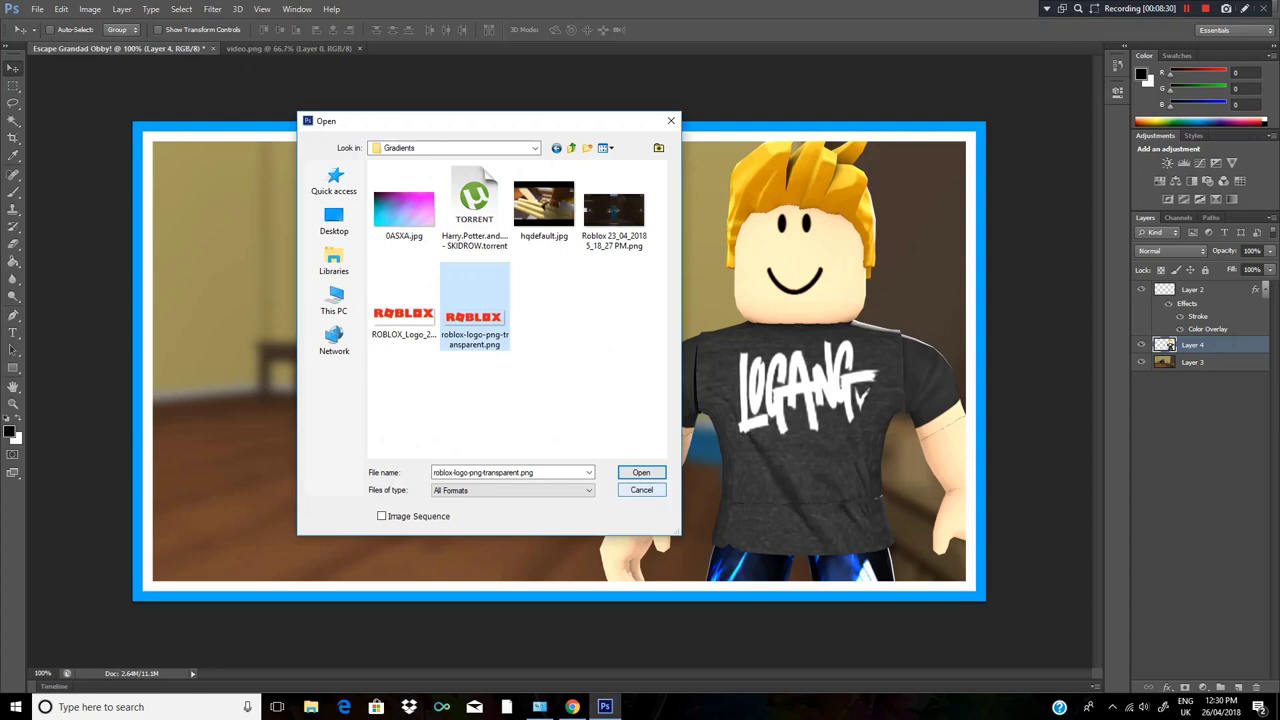
pyautogui.click(641, 472)
# Copy the entire Roblox logo and paste it into the Escape Grandad Obby! thumbnail as a new layer.
pyautogui.hotkey('ctrl', 'a')
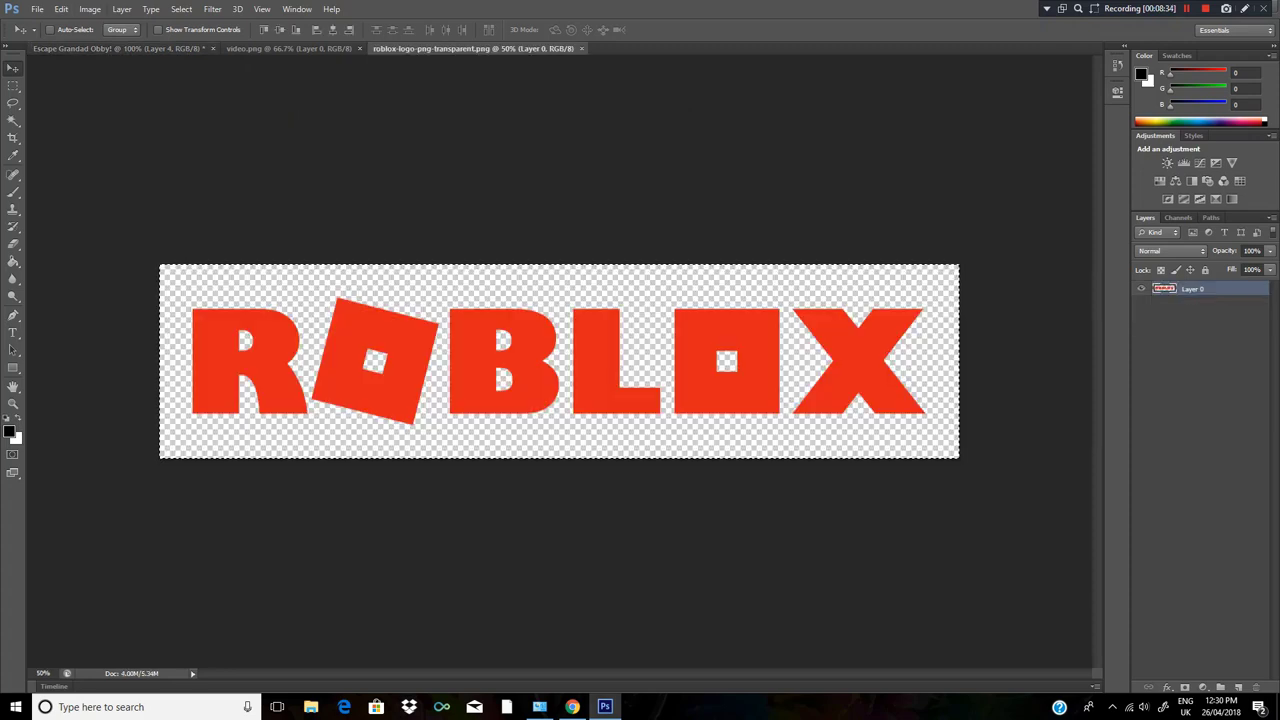
pyautogui.hotkey('ctrl', 'c')
pyautogui.click(118, 48)
pyautogui.hotkey('ctrl', 'v')
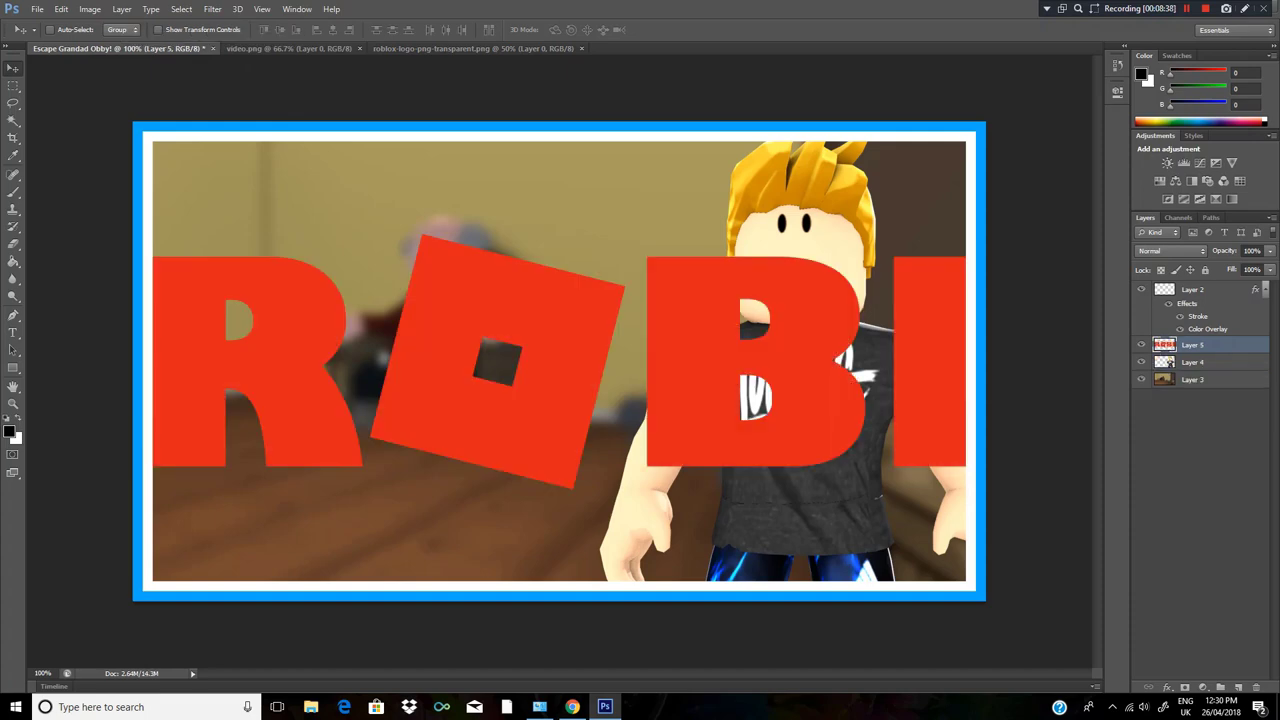
# Scale the Roblox logo to about 55% and fit it across the thumbnail just inside the upper border.
pyautogui.hotkey('ctrl', 't')
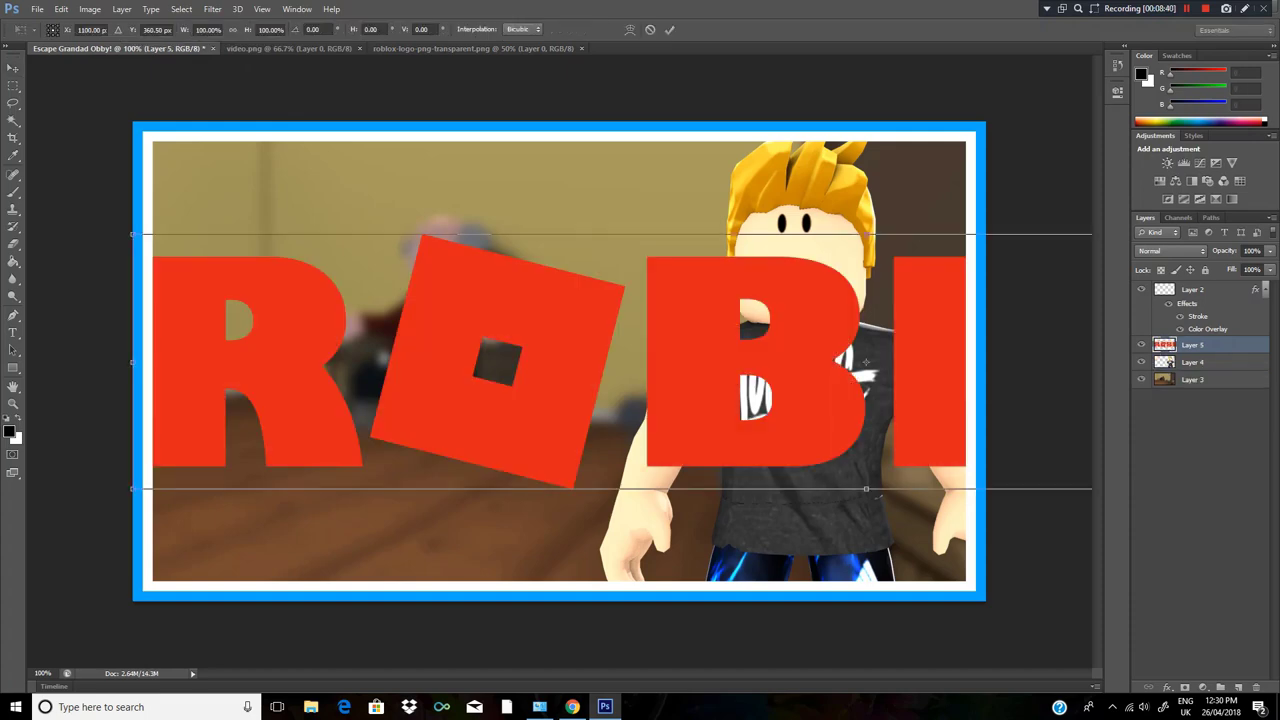
pyautogui.moveTo(133, 235); pyautogui.dragTo(220, 198)
pyautogui.moveTo(571, 198); pyautogui.dragTo(445, 212)
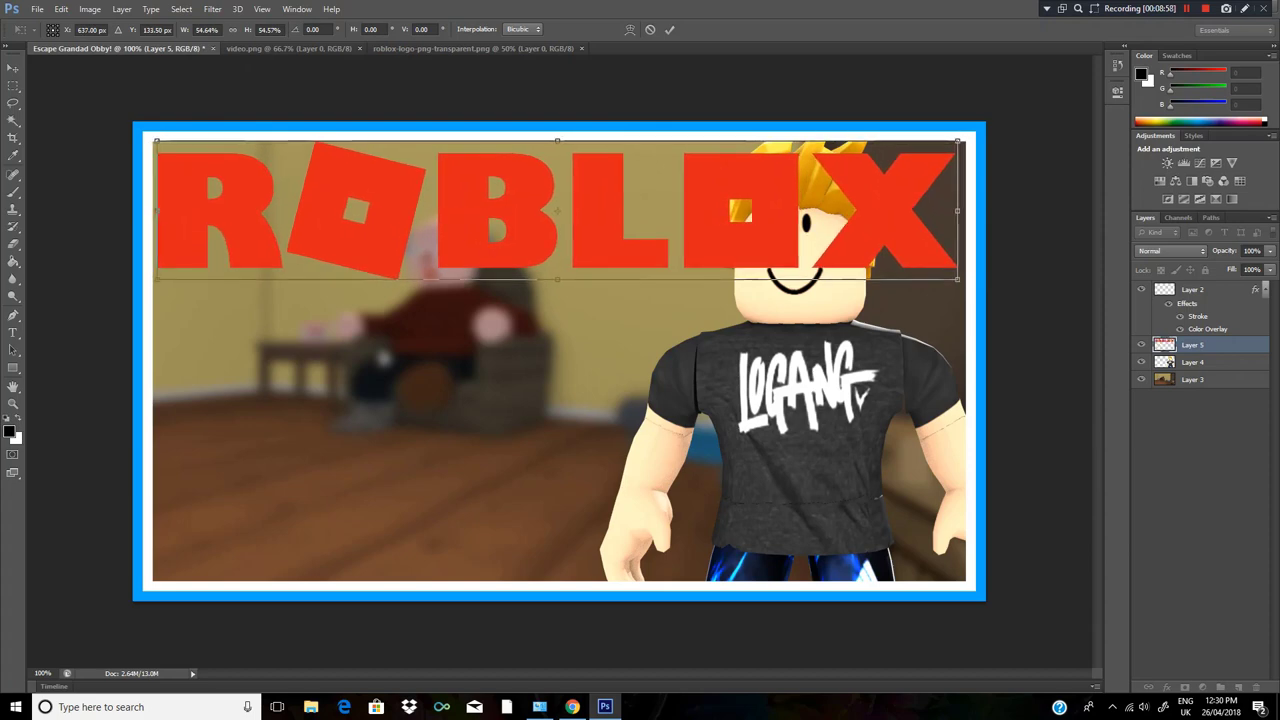
pyautogui.moveTo(156, 141); pyautogui.dragTo(153, 140)
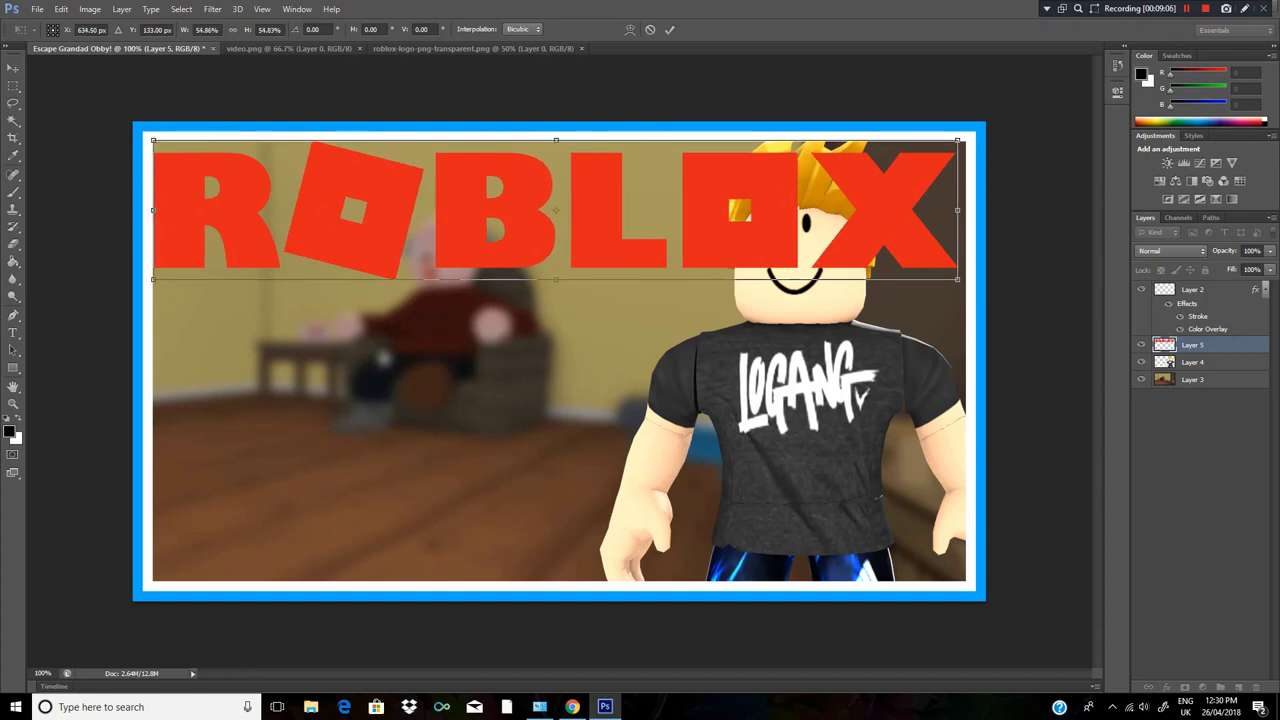
pyautogui.press('Return')
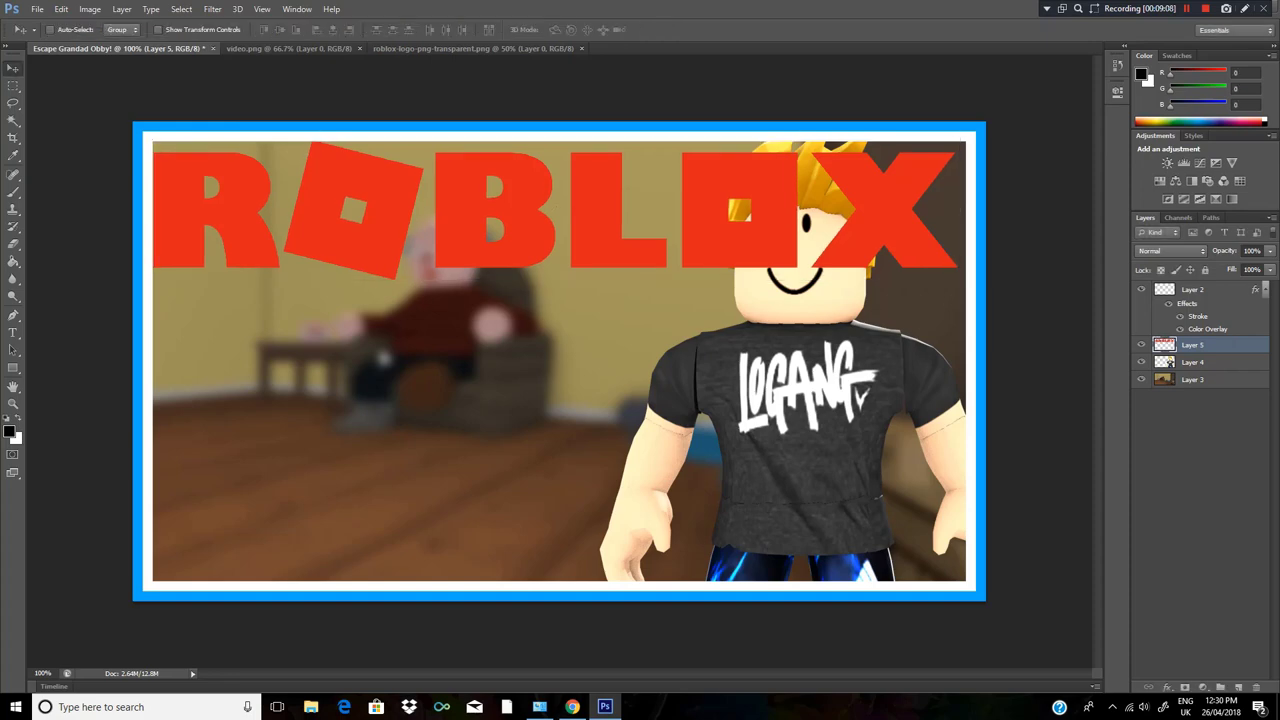
# Apply a white (ffffff) Color Overlay at 100% opacity to the Roblox logo layer.
pyautogui.rightClick(1222, 344)
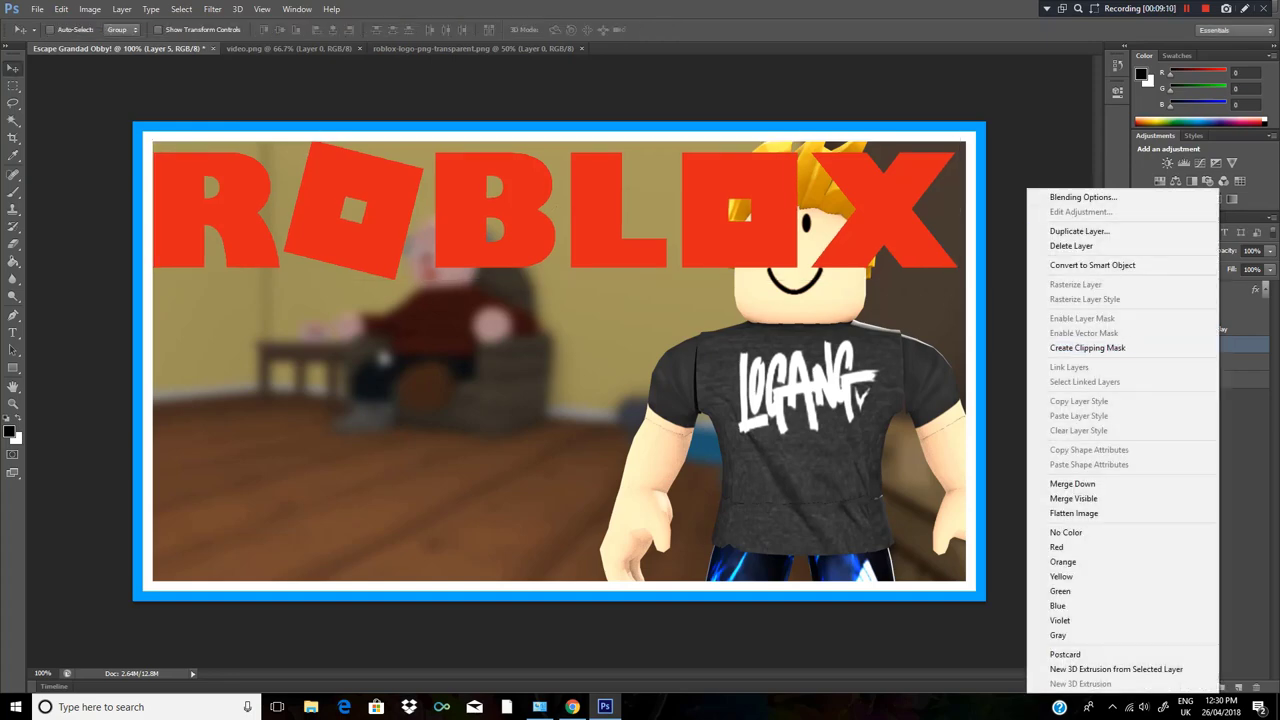
pyautogui.click(1071, 245)
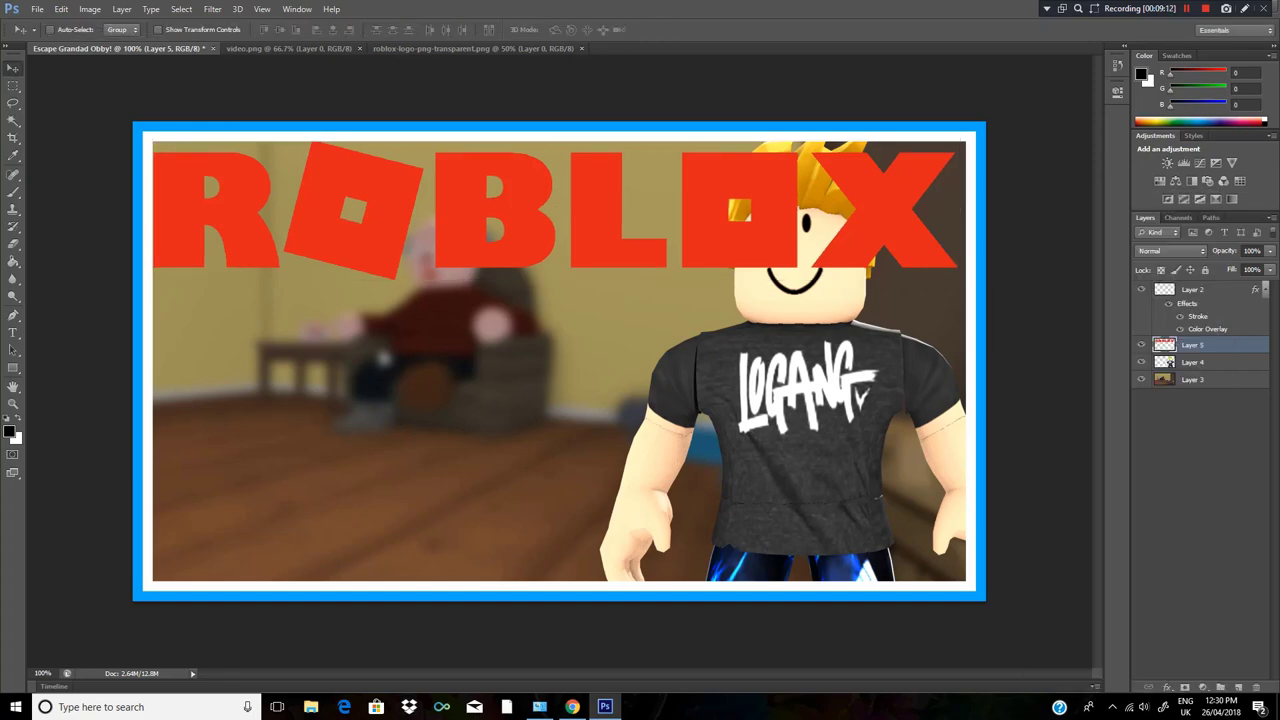
pyautogui.doubleClick(1230, 344)
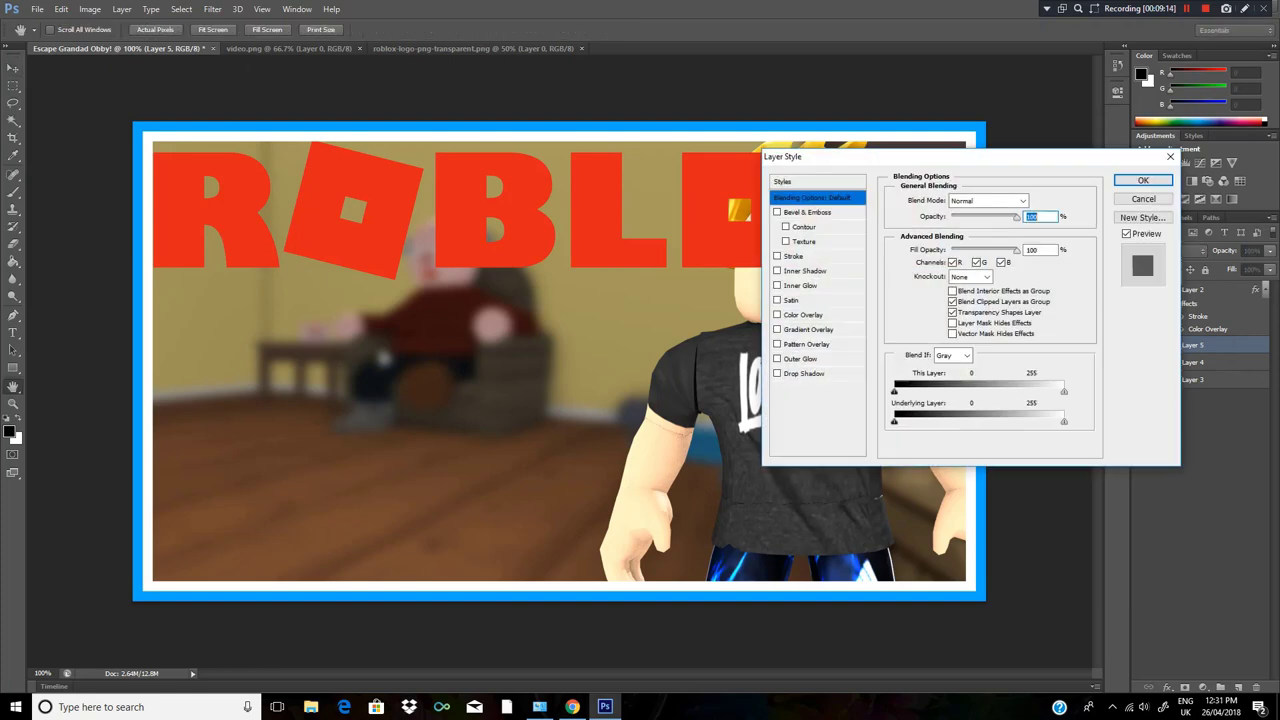
pyautogui.click(777, 315)
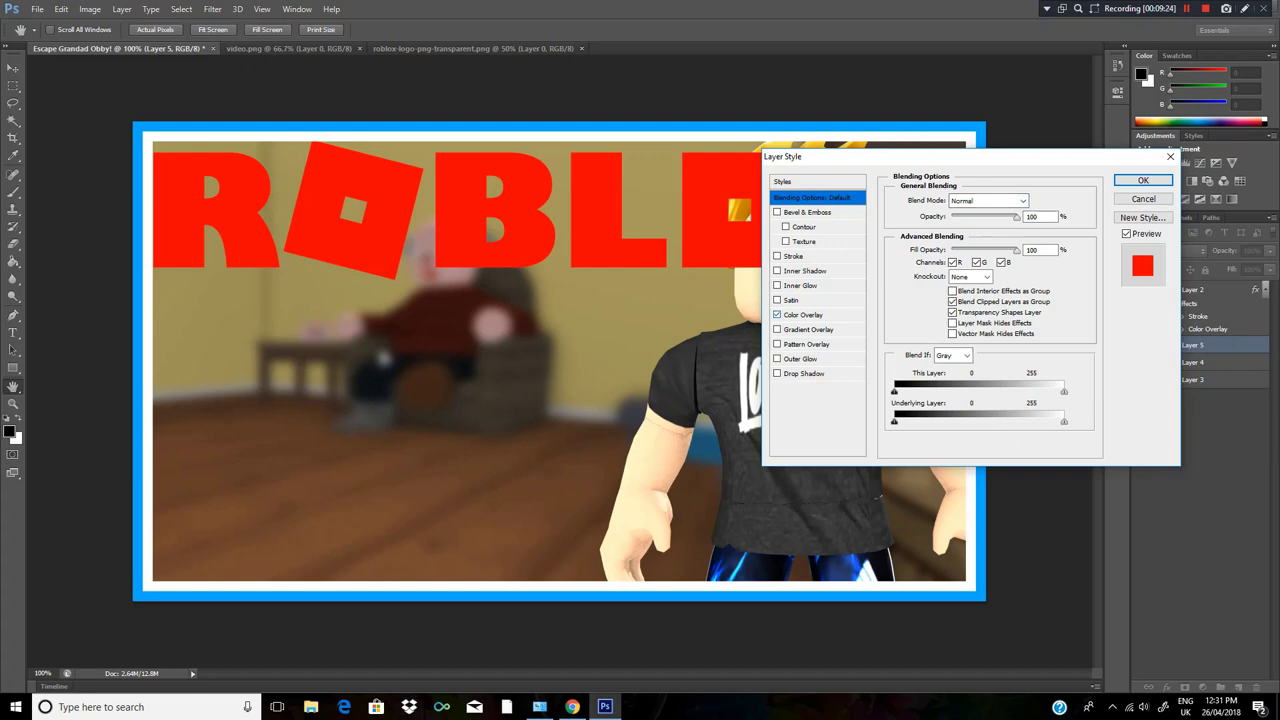
pyautogui.click(803, 315)
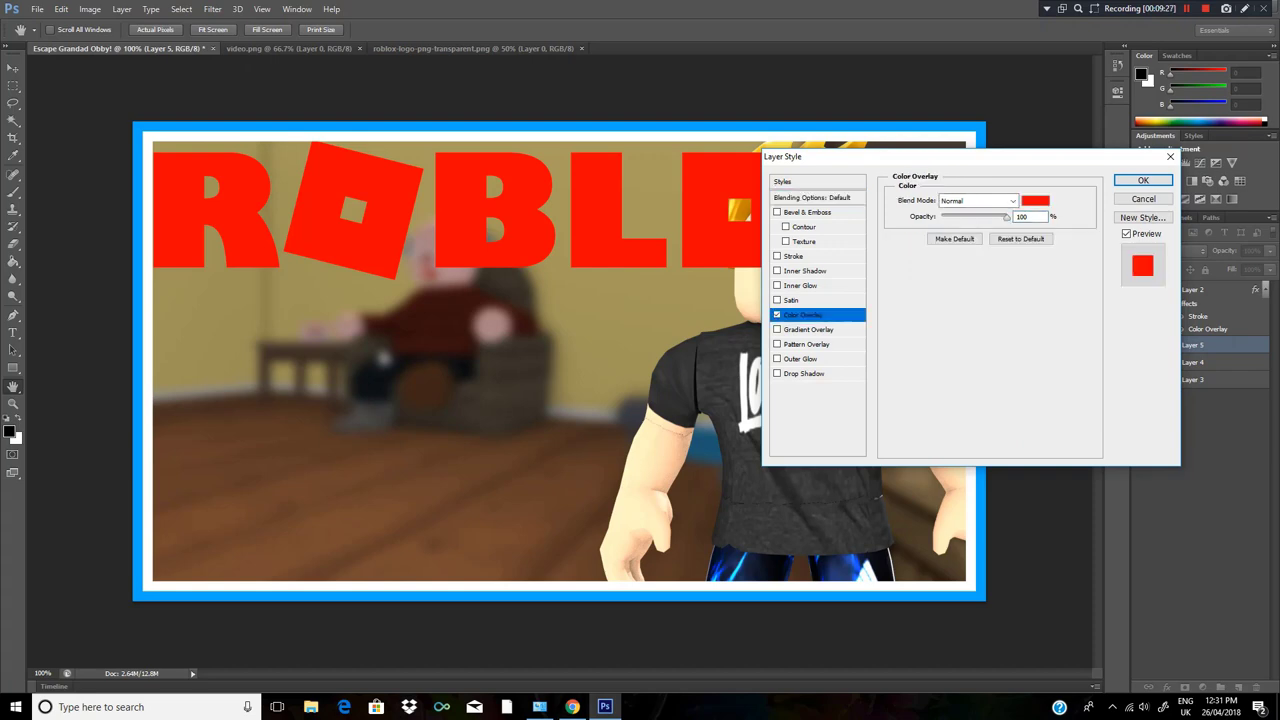
pyautogui.click(1035, 201)
pyautogui.moveTo(588, 267); pyautogui.dragTo(462, 190)
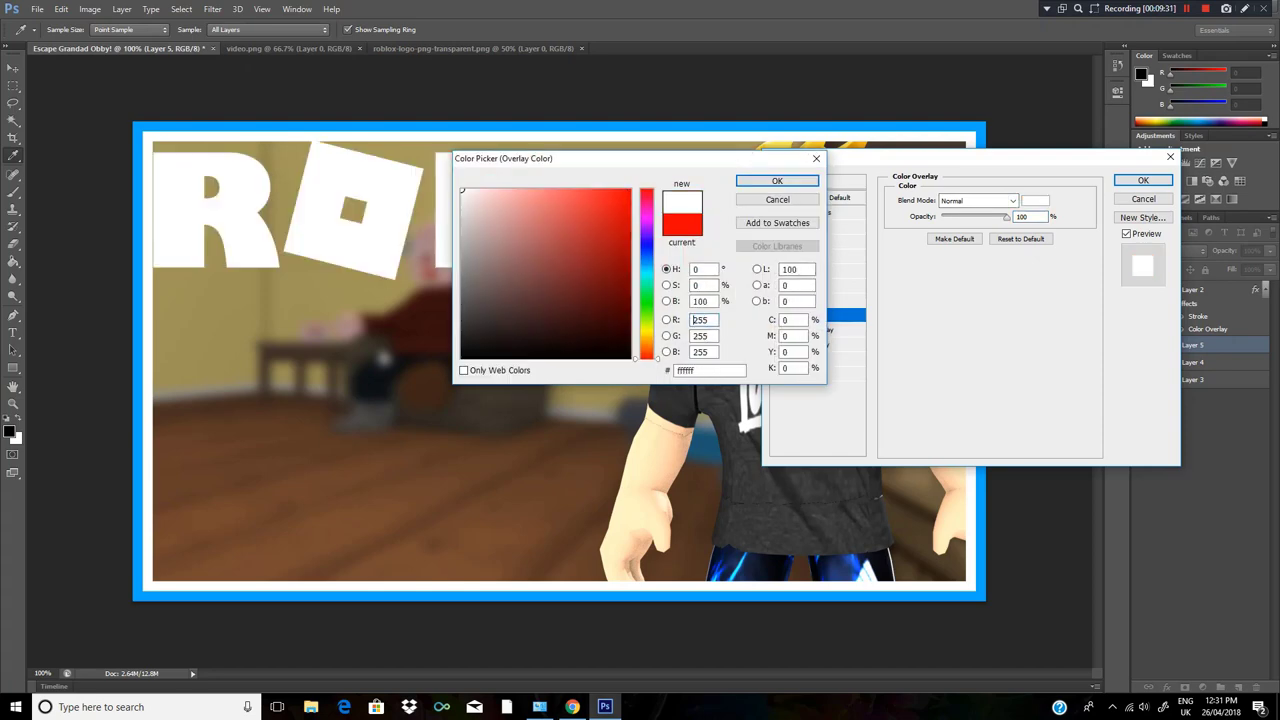
pyautogui.click(777, 180)
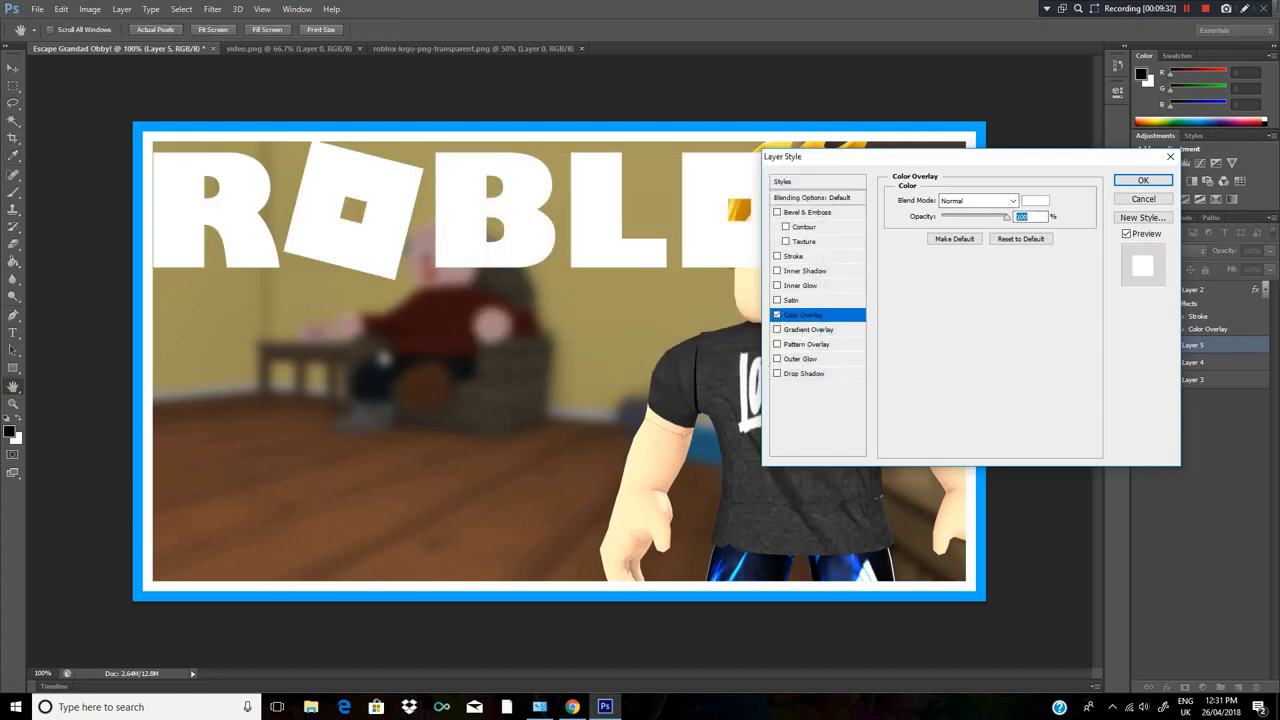
# Add an outside Stroke of 10 px to the Roblox logo.
pyautogui.click(777, 256)
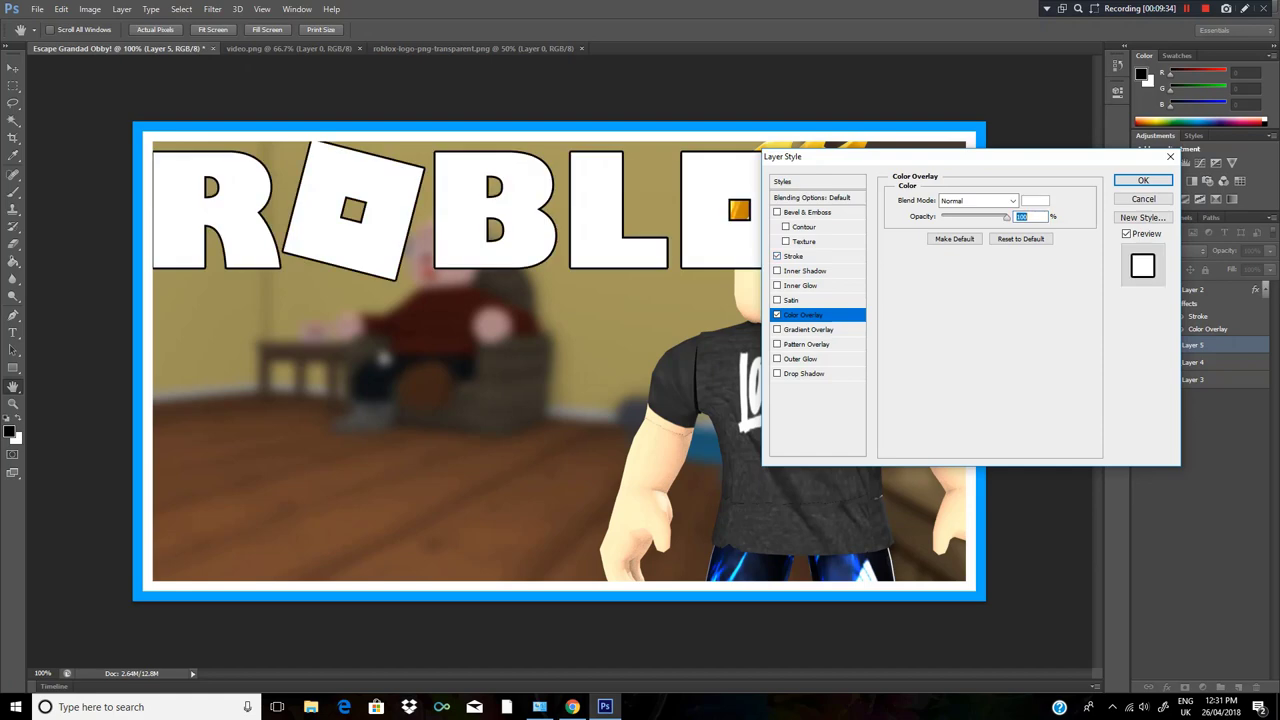
pyautogui.click(795, 256)
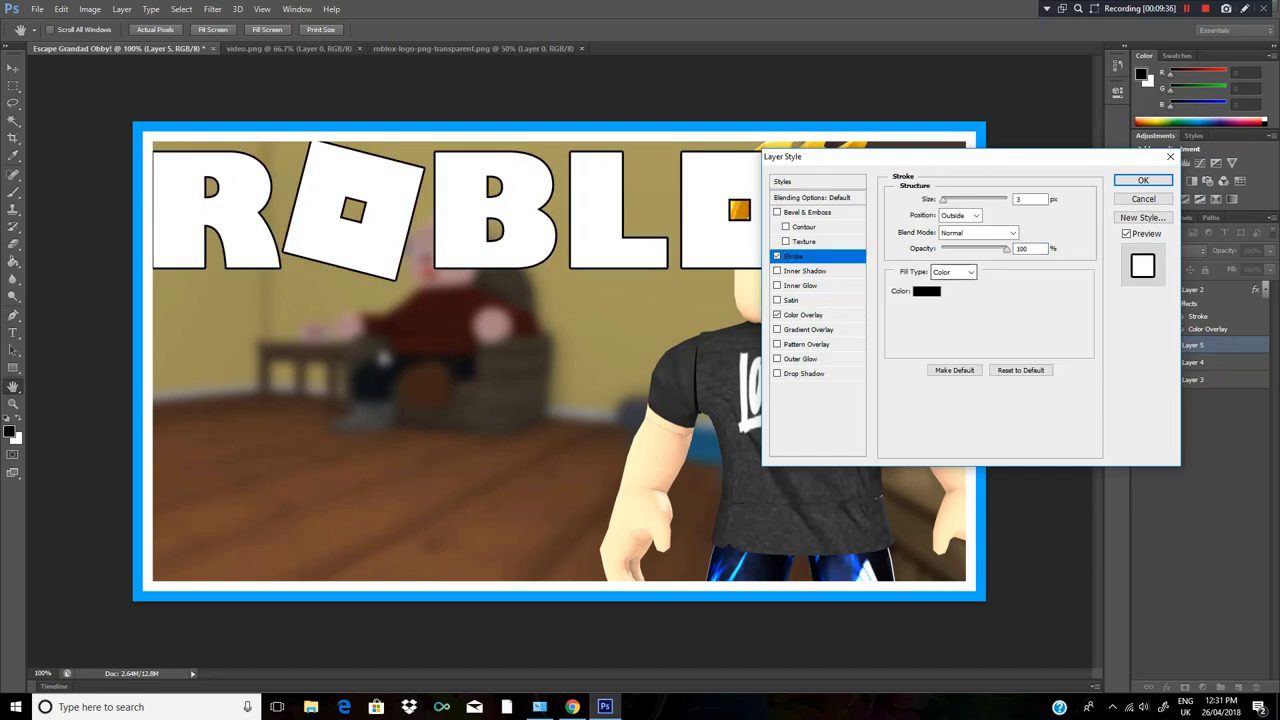
pyautogui.click(1030, 199)
pyautogui.scroll(10, 1030, 199)
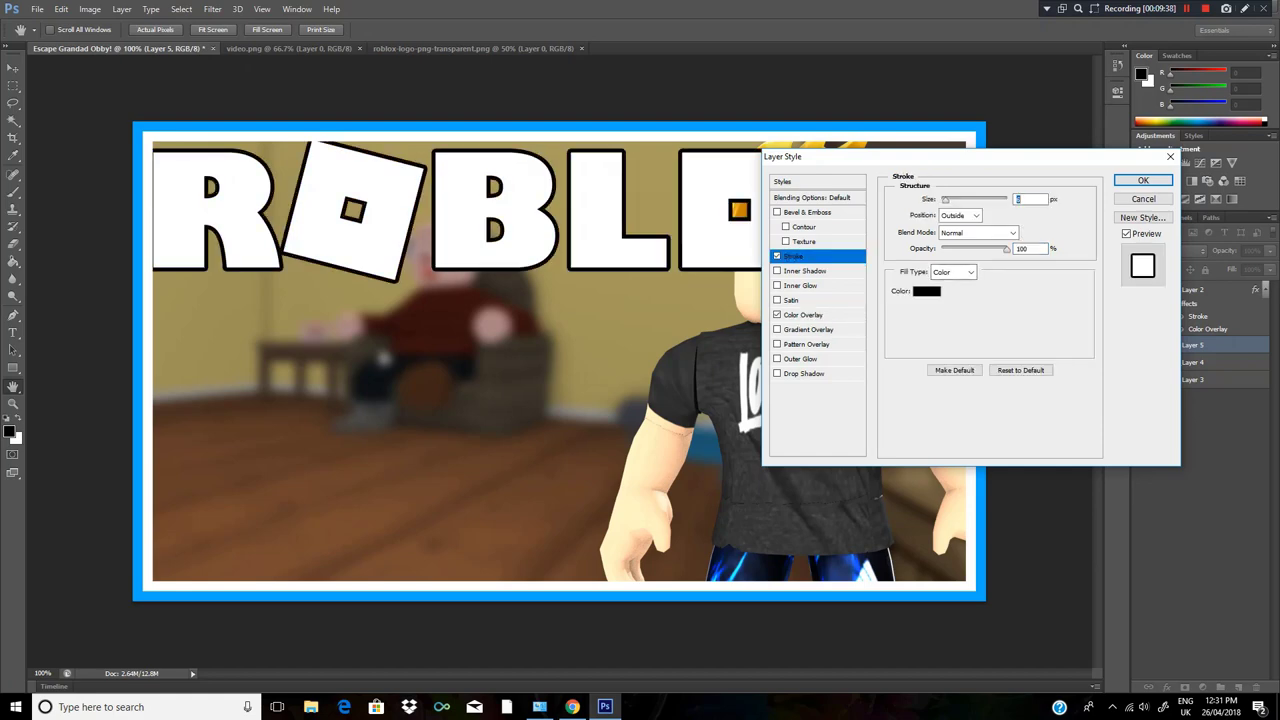
pyautogui.scroll(-7, 1030, 199)
pyautogui.press('Up')
pyautogui.press('Up')
pyautogui.press('Up')
pyautogui.press('Up')
pyautogui.press('Up')
pyautogui.press('Up')
pyautogui.press('Up')
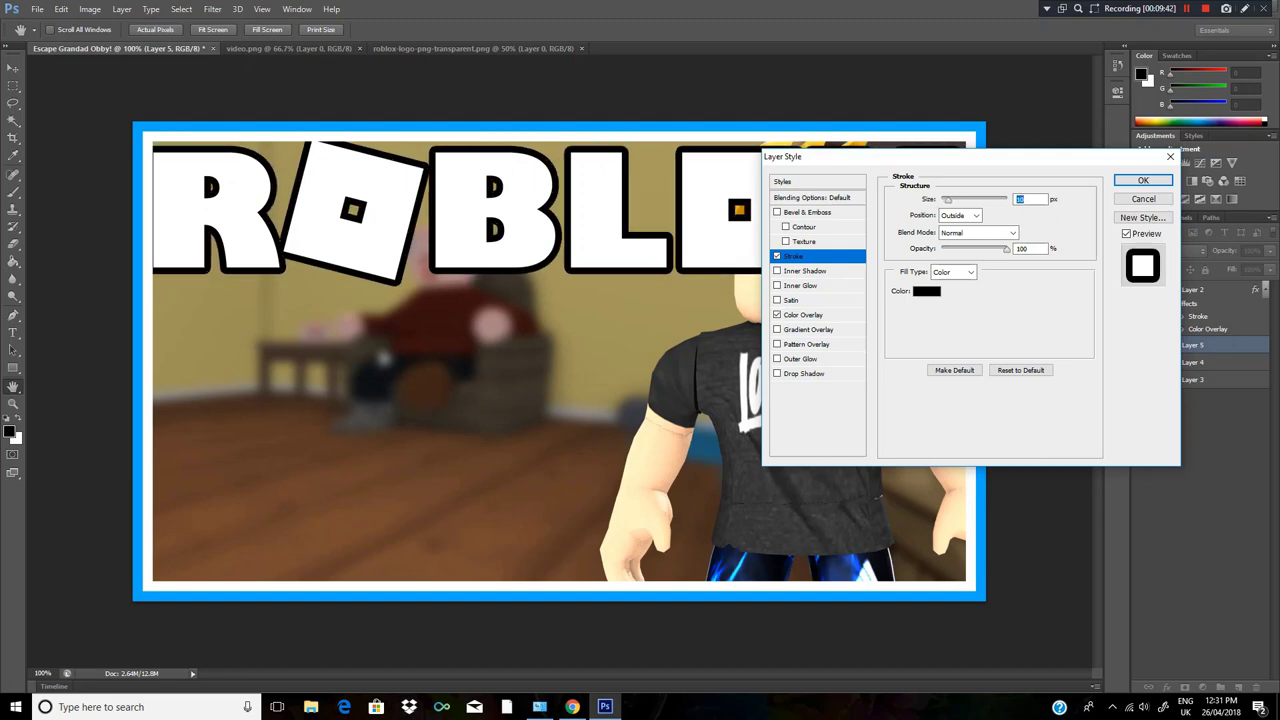
# Set the logo's stroke colour to pure red (ff0000) and apply the layer style.
pyautogui.click(926, 291)
pyautogui.doubleClick(700, 319)
pyautogui.write('255')
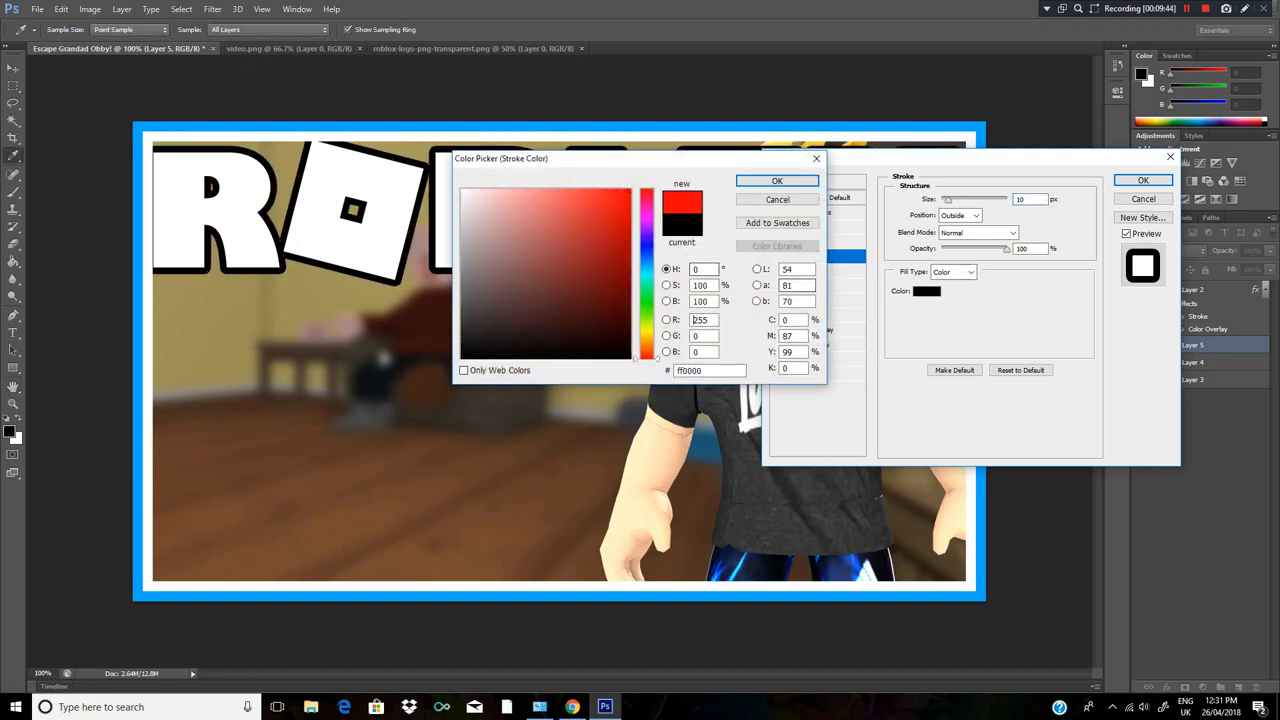
pyautogui.press('Return')
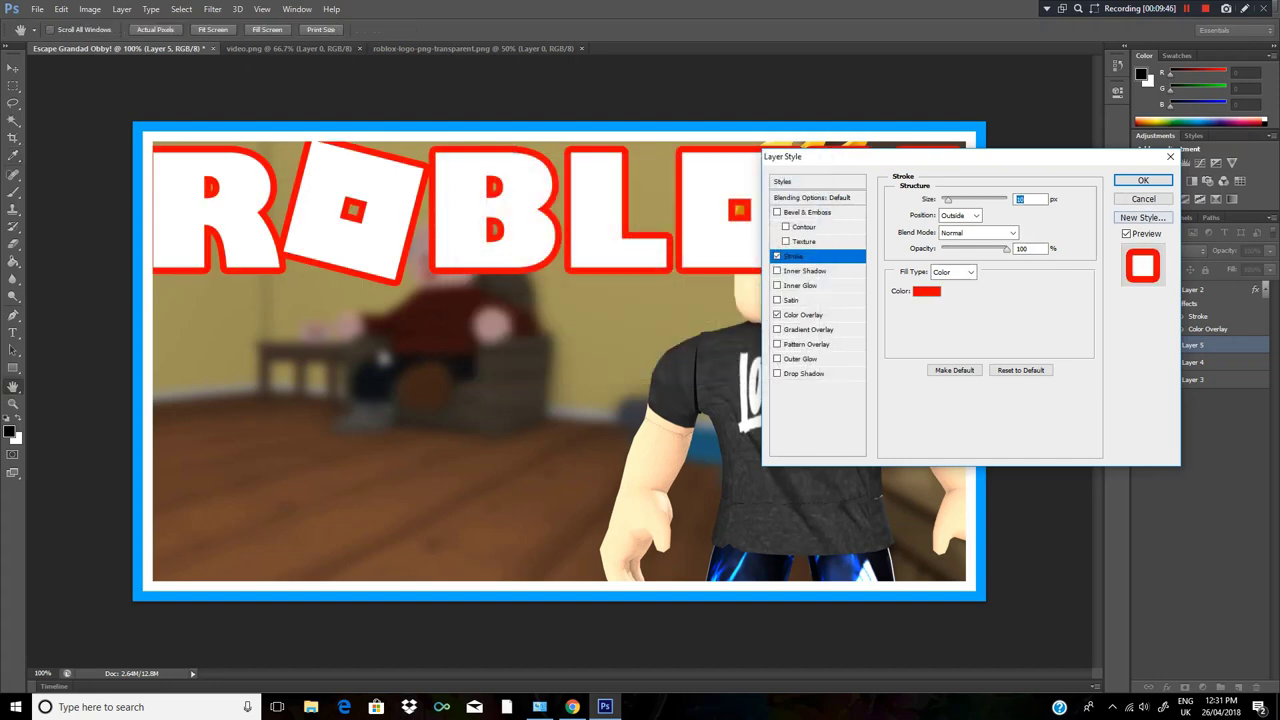
pyautogui.press('Return')
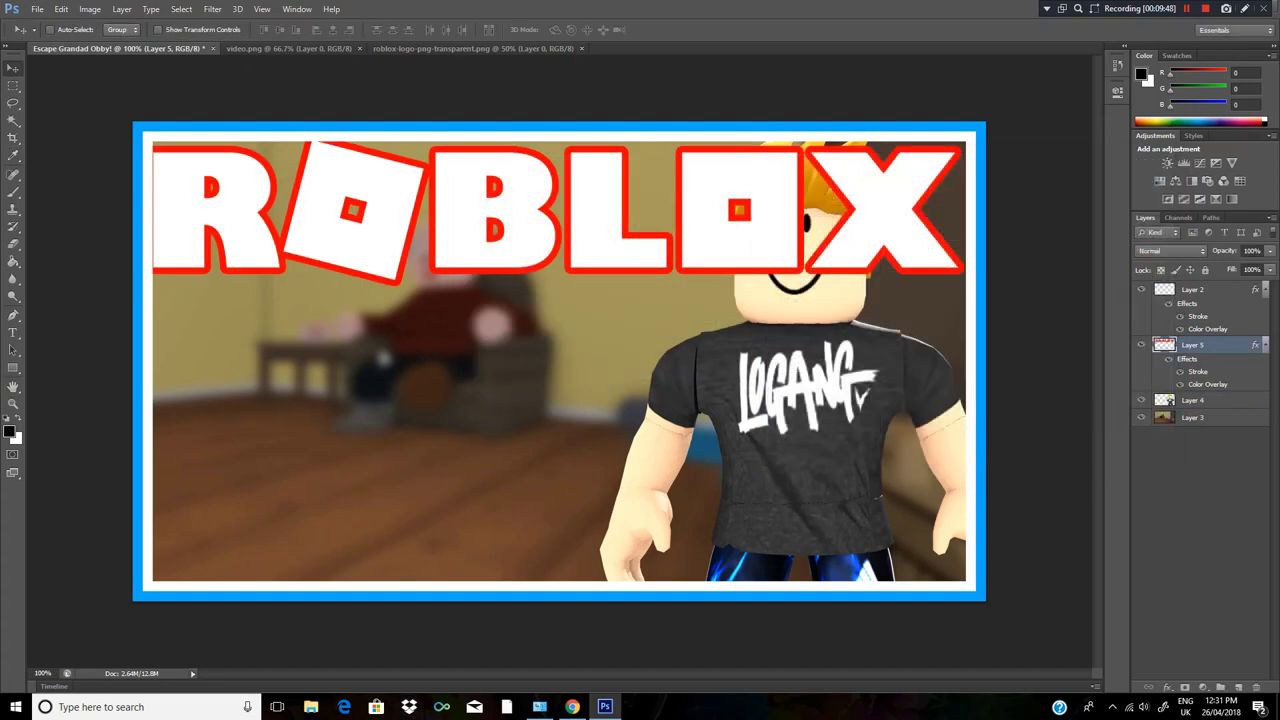
# Add an outside Stroke of 7 px to the character layer, Layer 4.
pyautogui.click(1194, 400)
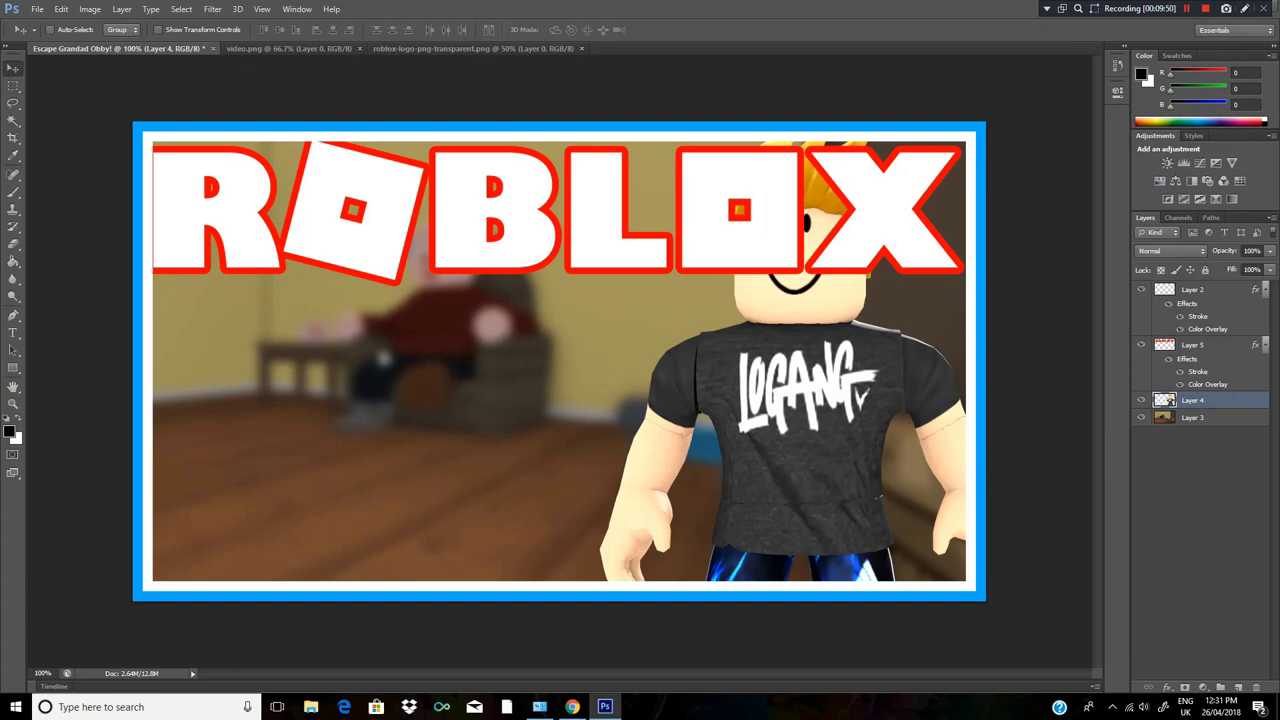
pyautogui.rightClick(1207, 400)
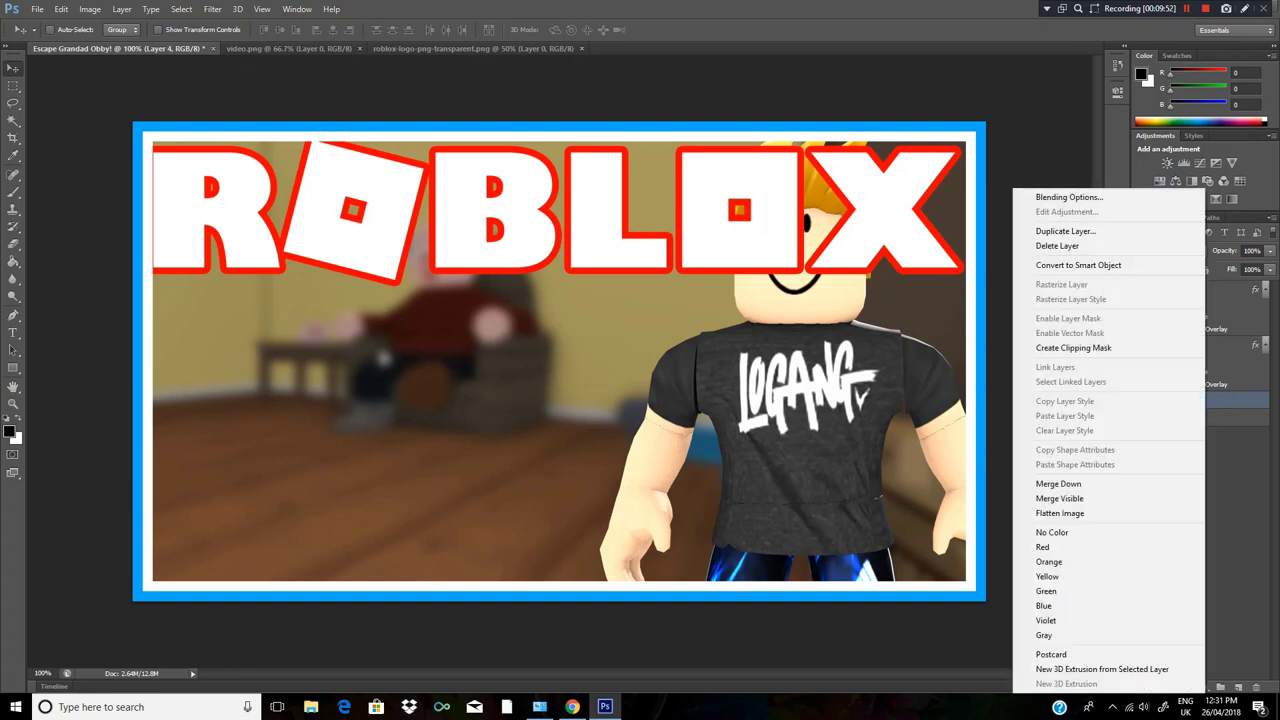
pyautogui.click(1090, 197)
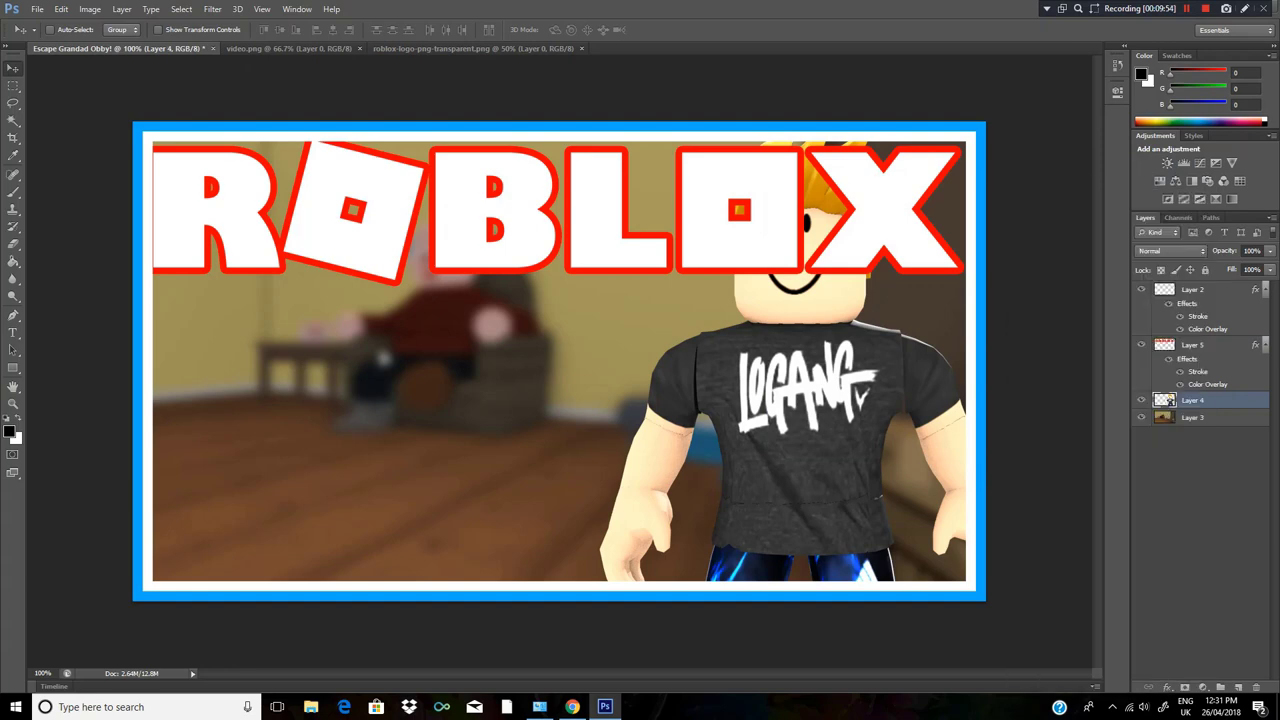
pyautogui.doubleClick(1192, 400)
pyautogui.press('Return')
pyautogui.doubleClick(1240, 400)
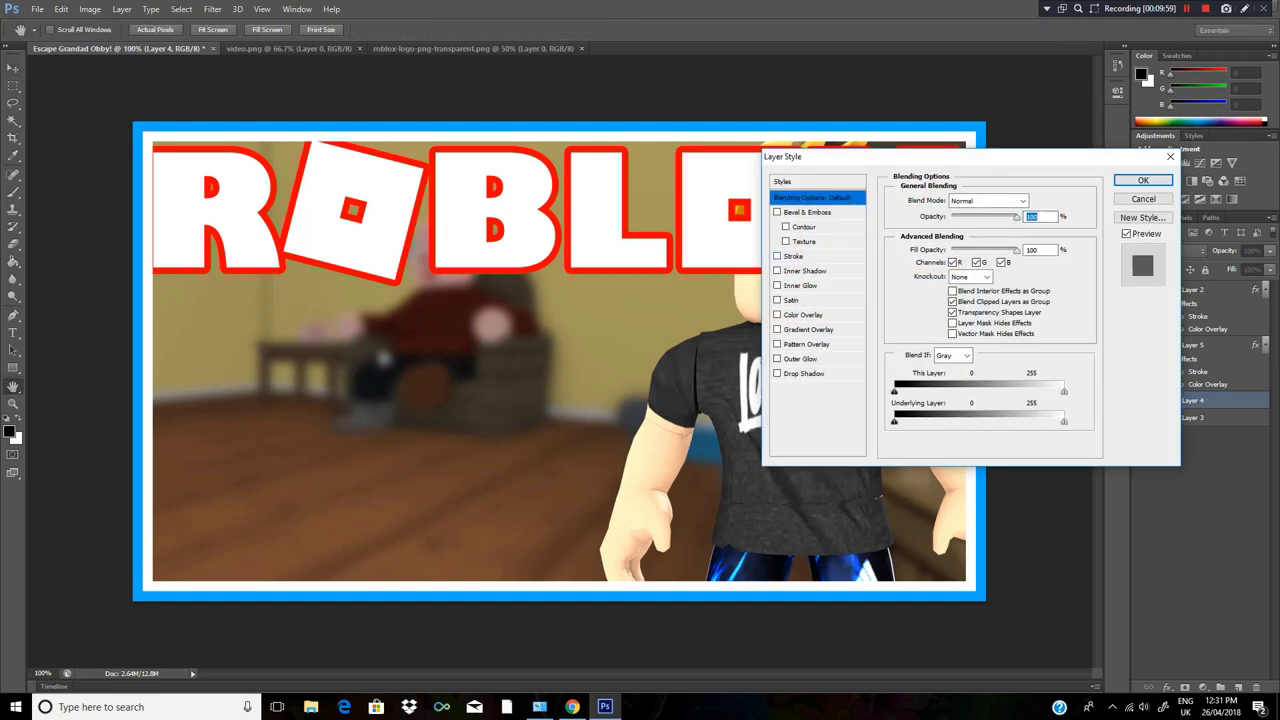
pyautogui.click(794, 256)
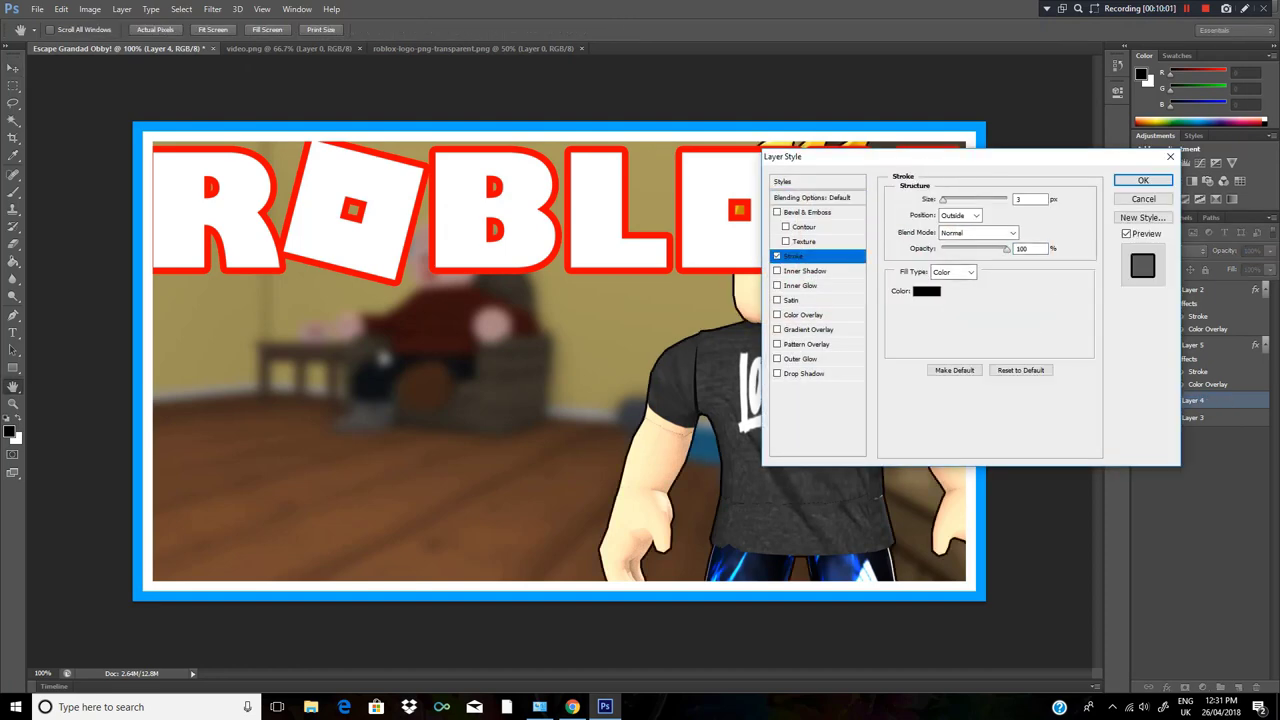
pyautogui.doubleClick(1030, 199)
pyautogui.write('7')
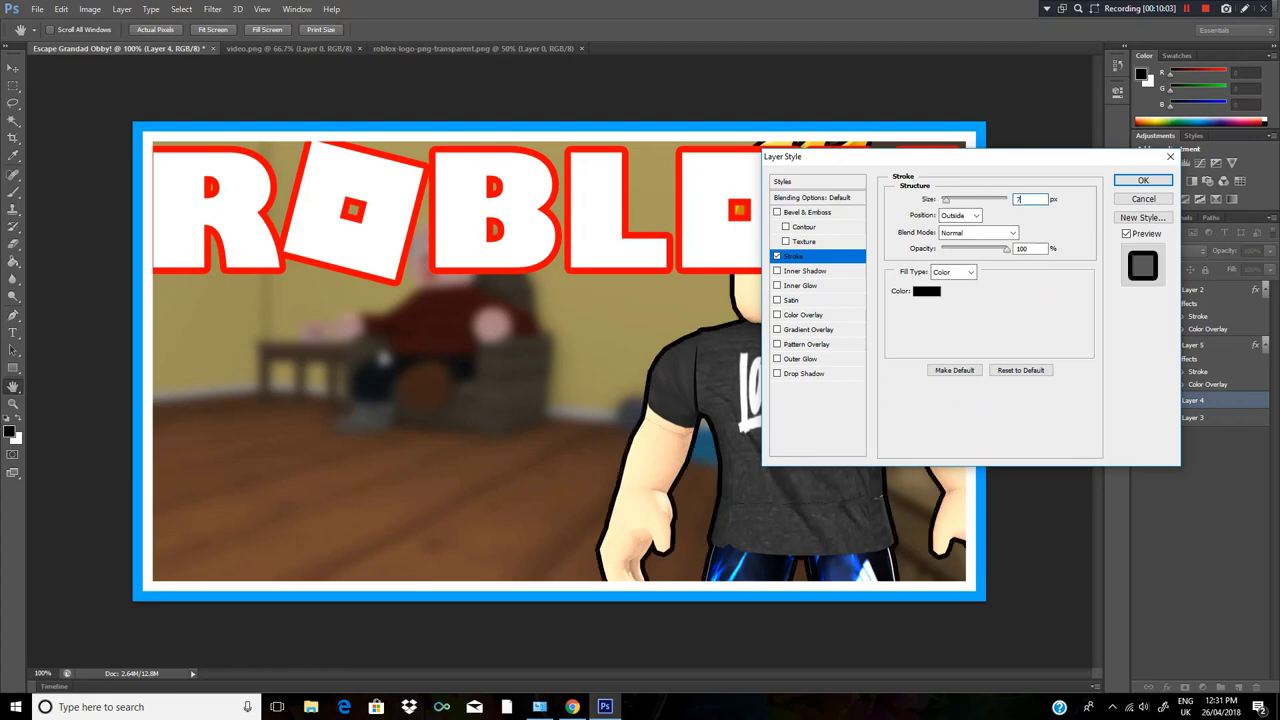
# Set the character's stroke colour to white and apply the layer style.
pyautogui.click(926, 291)
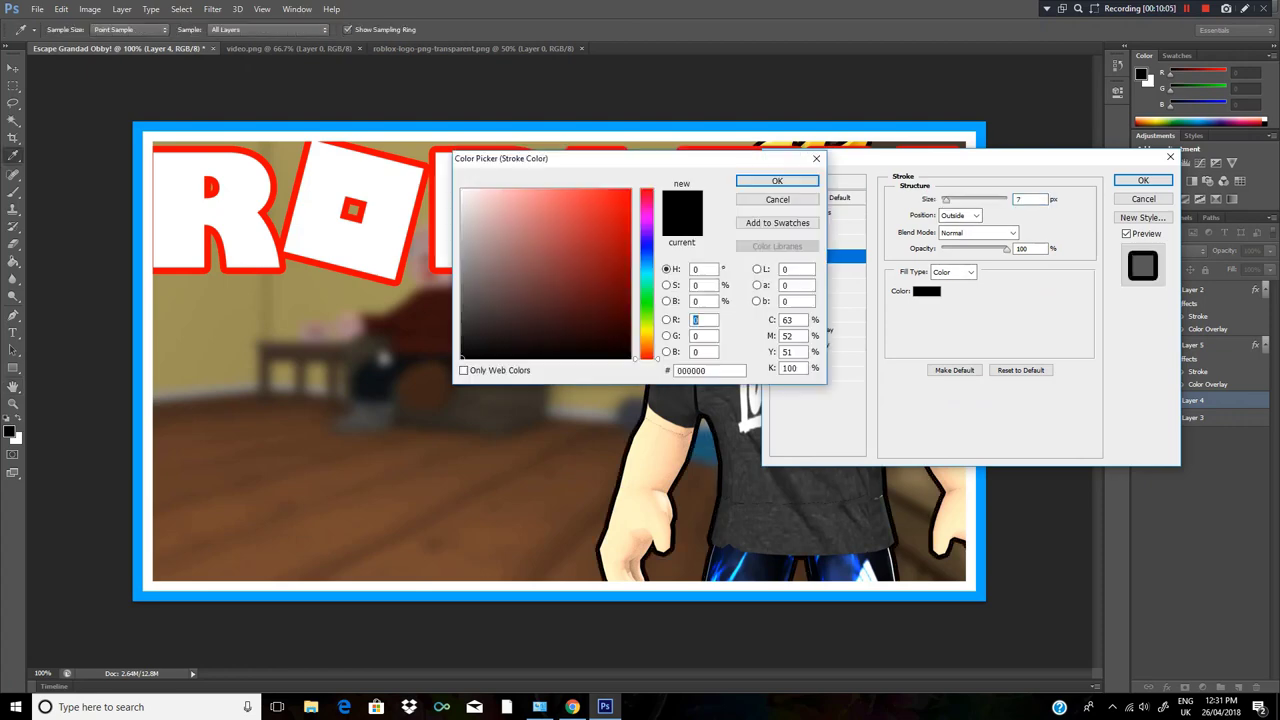
pyautogui.click(462, 190)
pyautogui.click(777, 180)
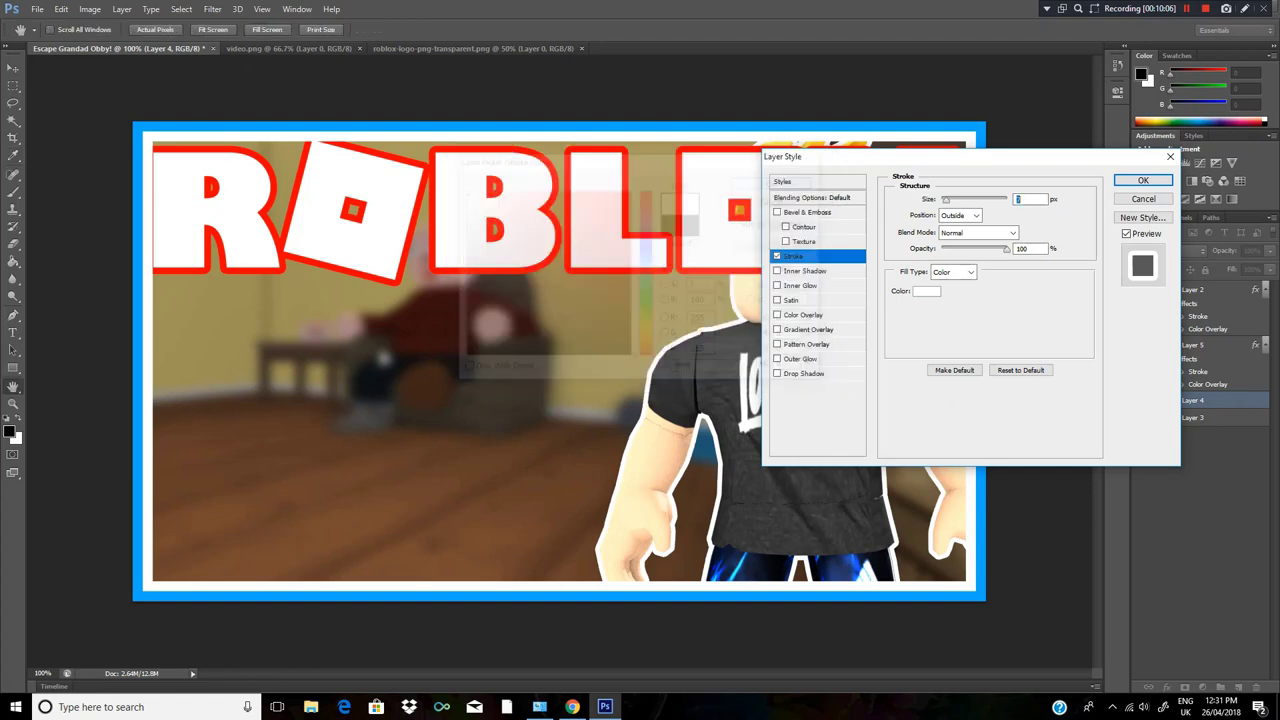
pyautogui.click(1143, 180)
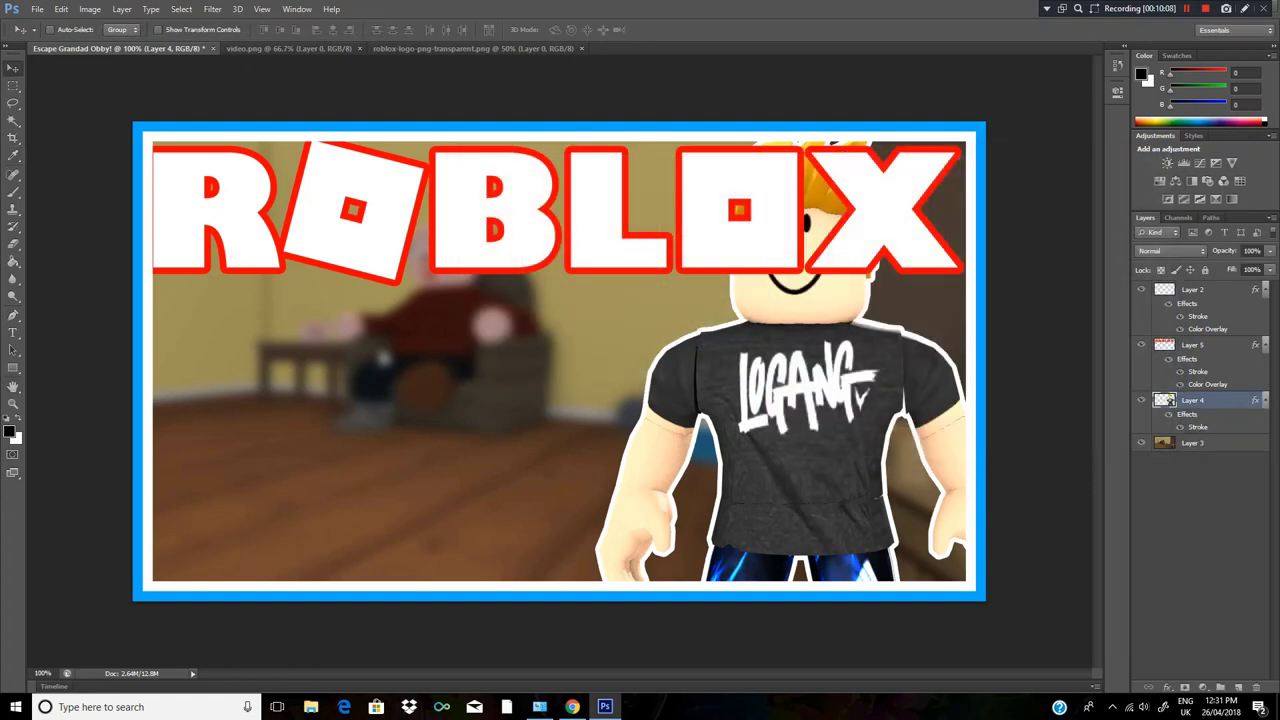
# Duplicate the Roblox logo layer, Layer 5, and place the copy directly beneath the original.
pyautogui.click(1205, 345)
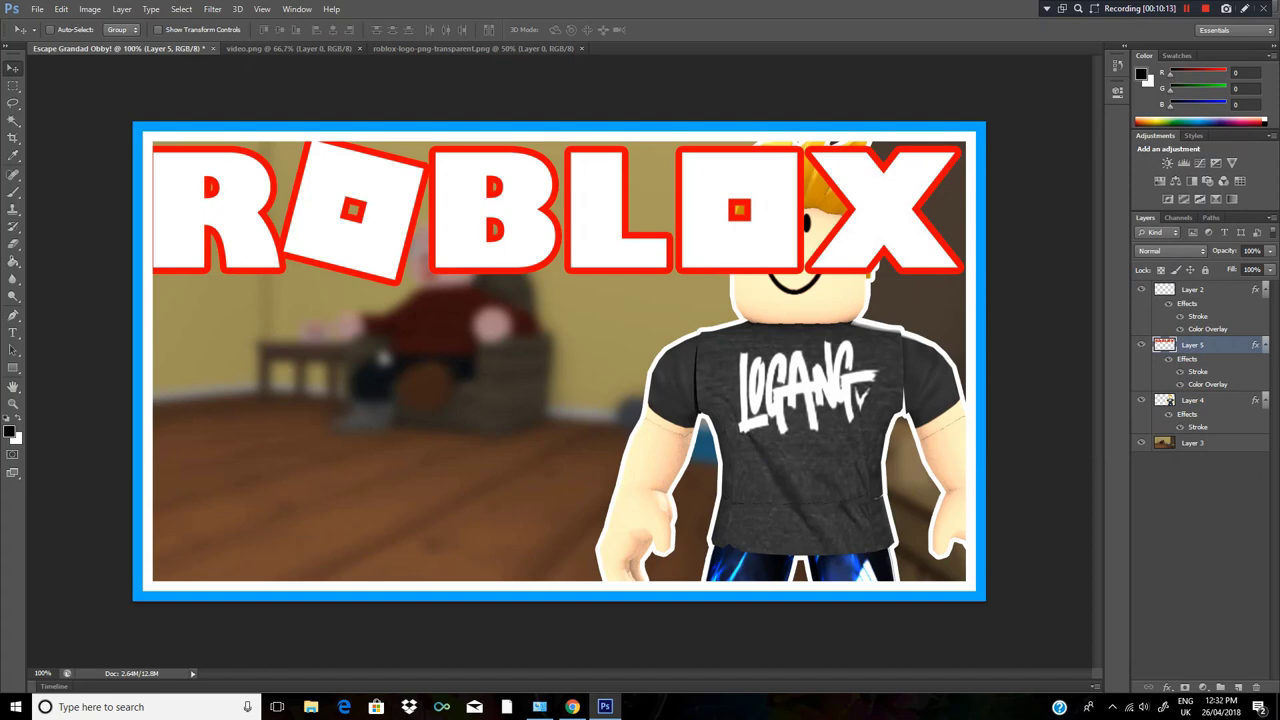
pyautogui.hotkey('ctrl', 'j')
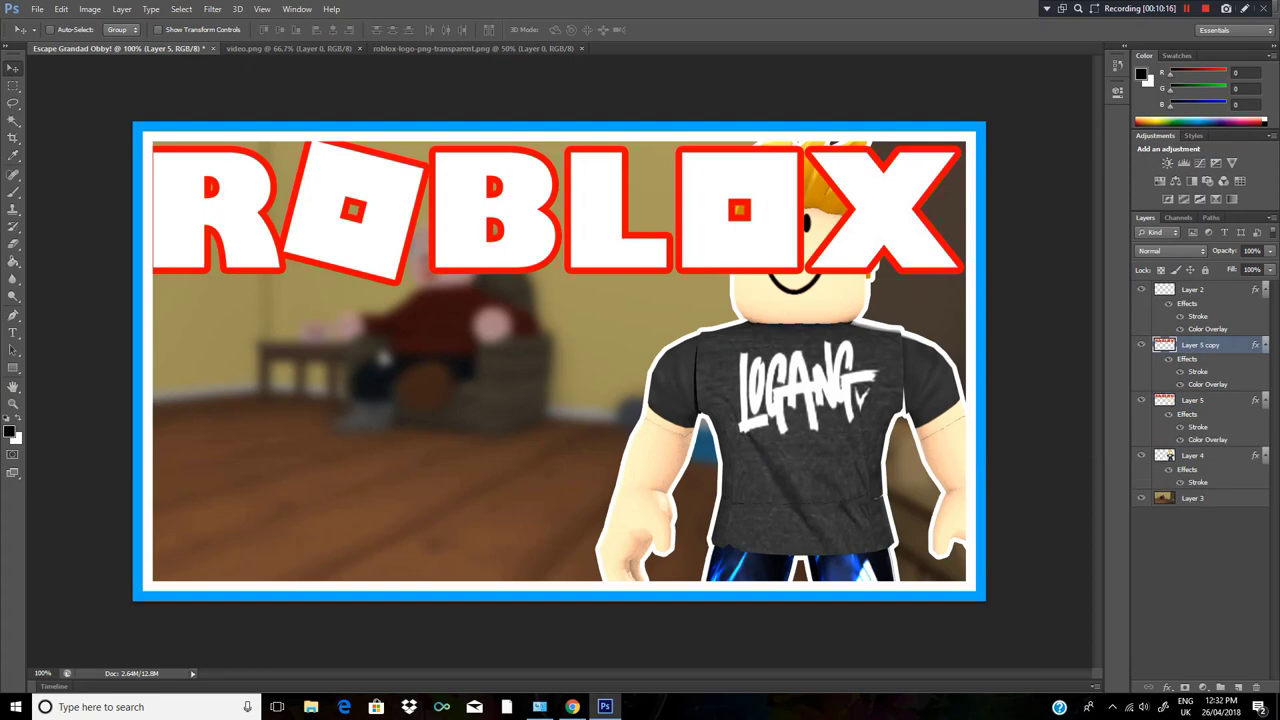
pyautogui.moveTo(1200, 345); pyautogui.dragTo(1200, 444)
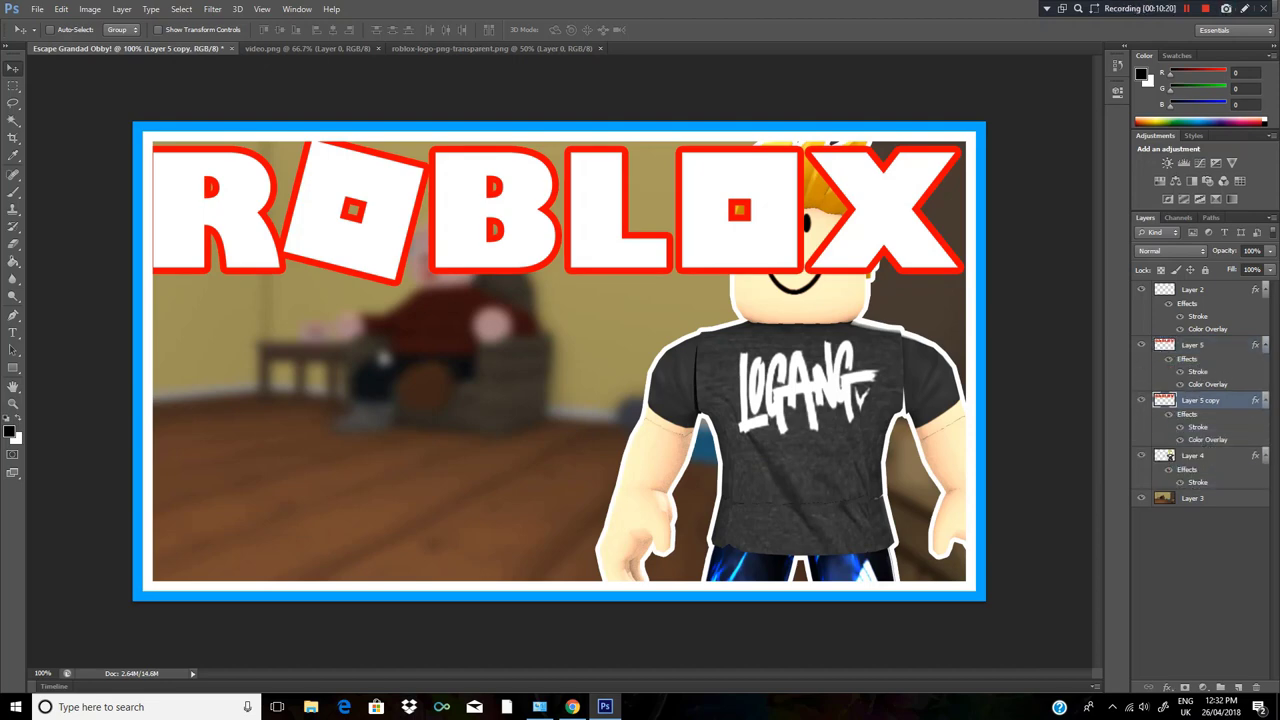
# Nudge the logo copy straight down until its white fill and red outline show as a second edge below the original letters.
pyautogui.moveTo(735, 210)
pyautogui.mouseDown()
pyautogui.moveTo(719, 323)
pyautogui.moveTo(738, 210)
pyautogui.mouseUp()
pyautogui.hotkey('shift', 'Down')
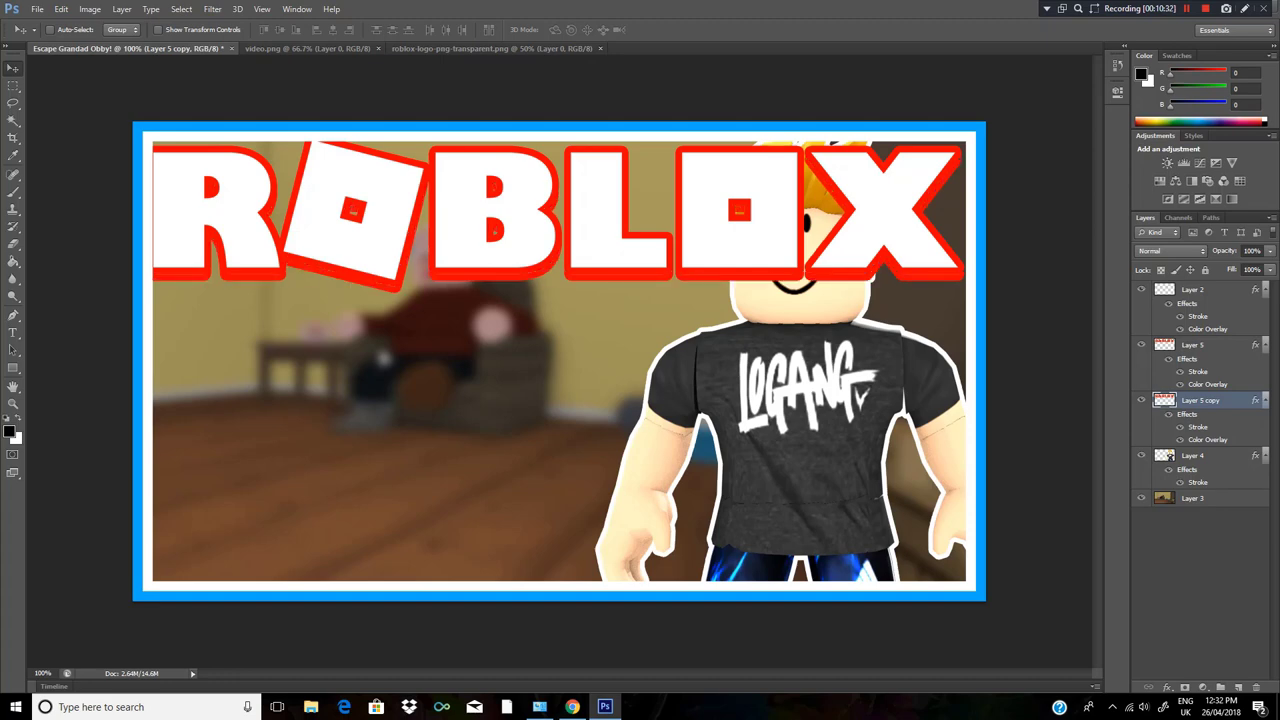
pyautogui.press('Down')
pyautogui.press('Down')
pyautogui.press('Down')
pyautogui.press('Down')
pyautogui.press('Down')
pyautogui.press('Down')
pyautogui.press('Down')
pyautogui.press('Down')
pyautogui.press('Down')
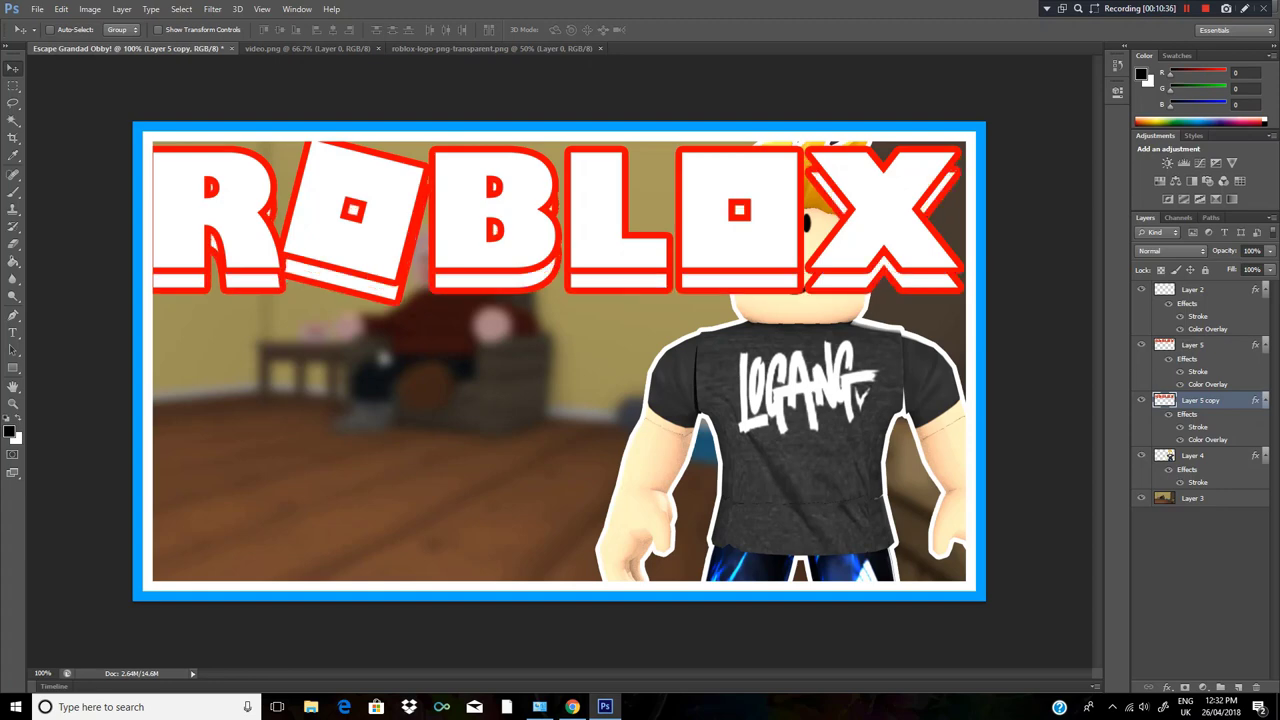
pyautogui.press('Up')
pyautogui.press('Up')
pyautogui.press('Up')
pyautogui.press('Up')
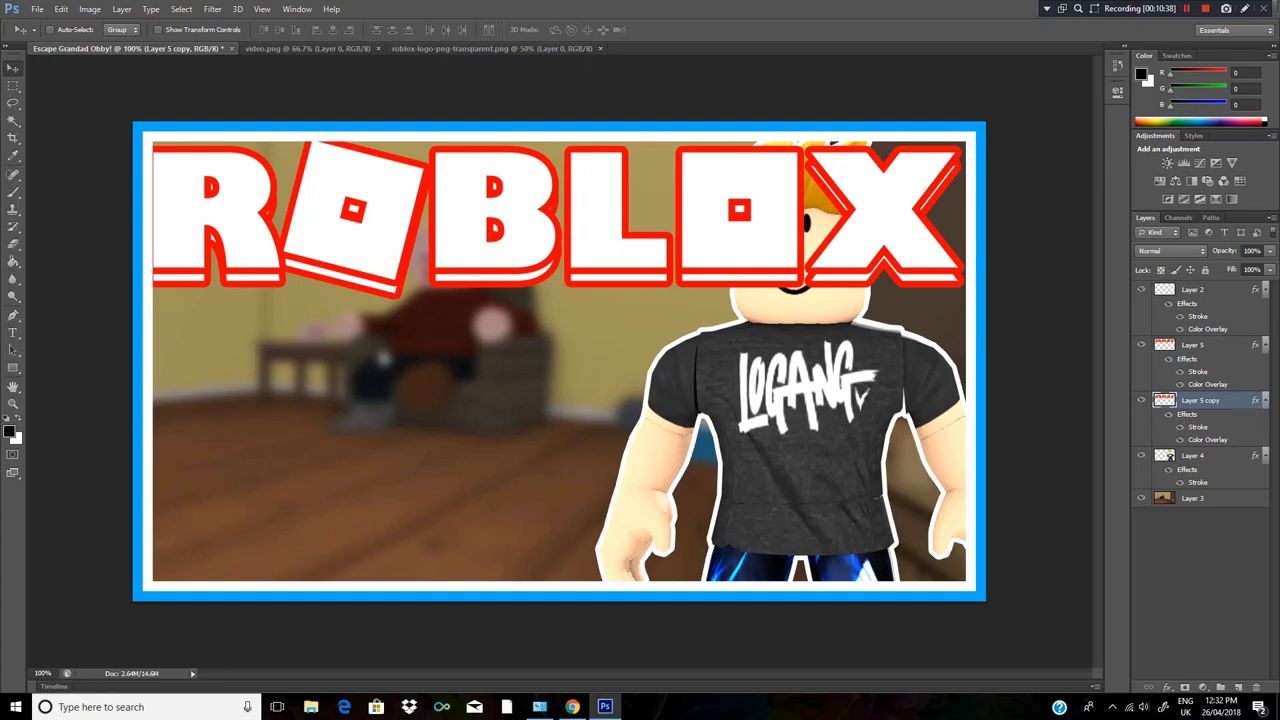
pyautogui.press('Down')
pyautogui.press('Down')
pyautogui.press('Down')
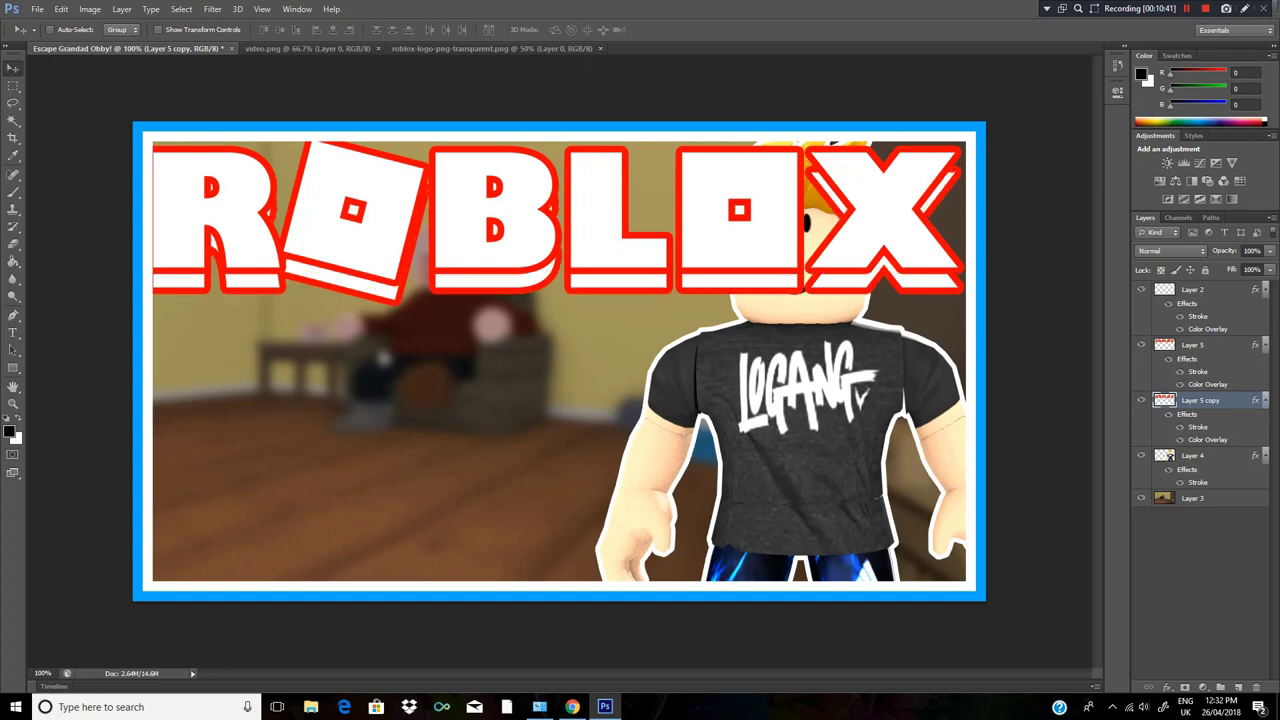
pyautogui.press('Up')
pyautogui.press('Up')
pyautogui.press('Up')
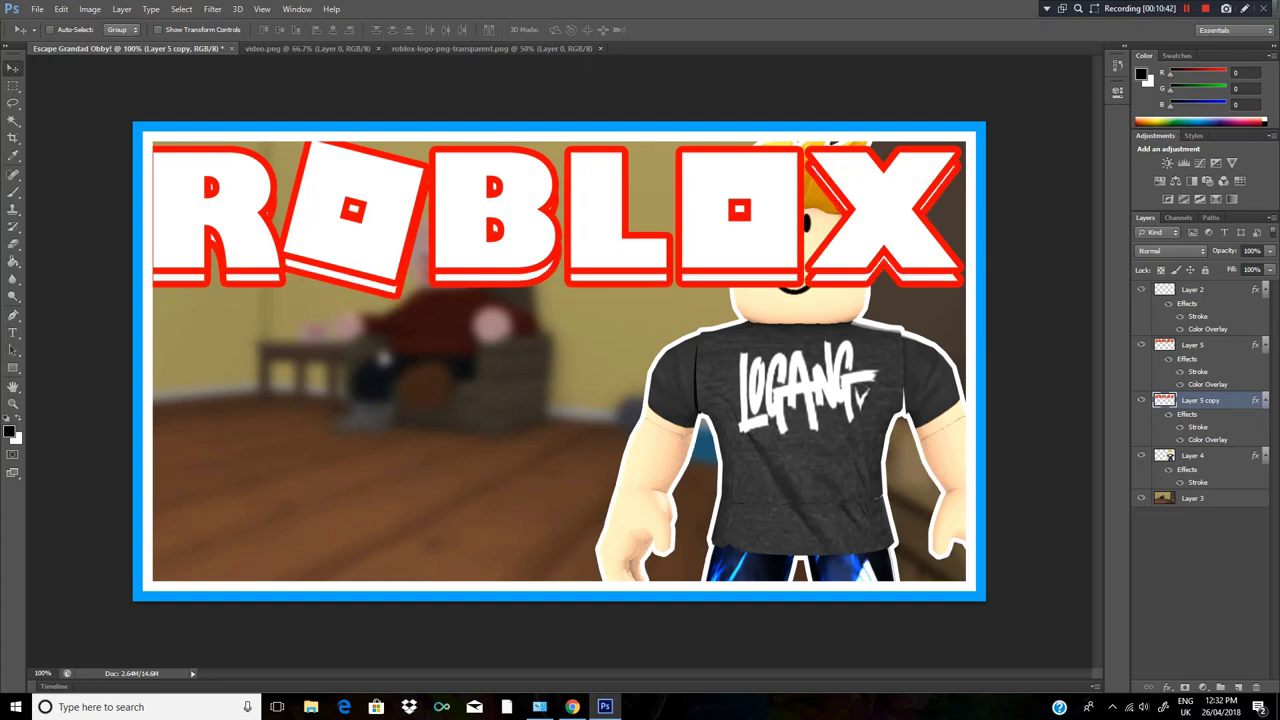
pyautogui.press('Down')
pyautogui.press('Down')
pyautogui.press('Down')
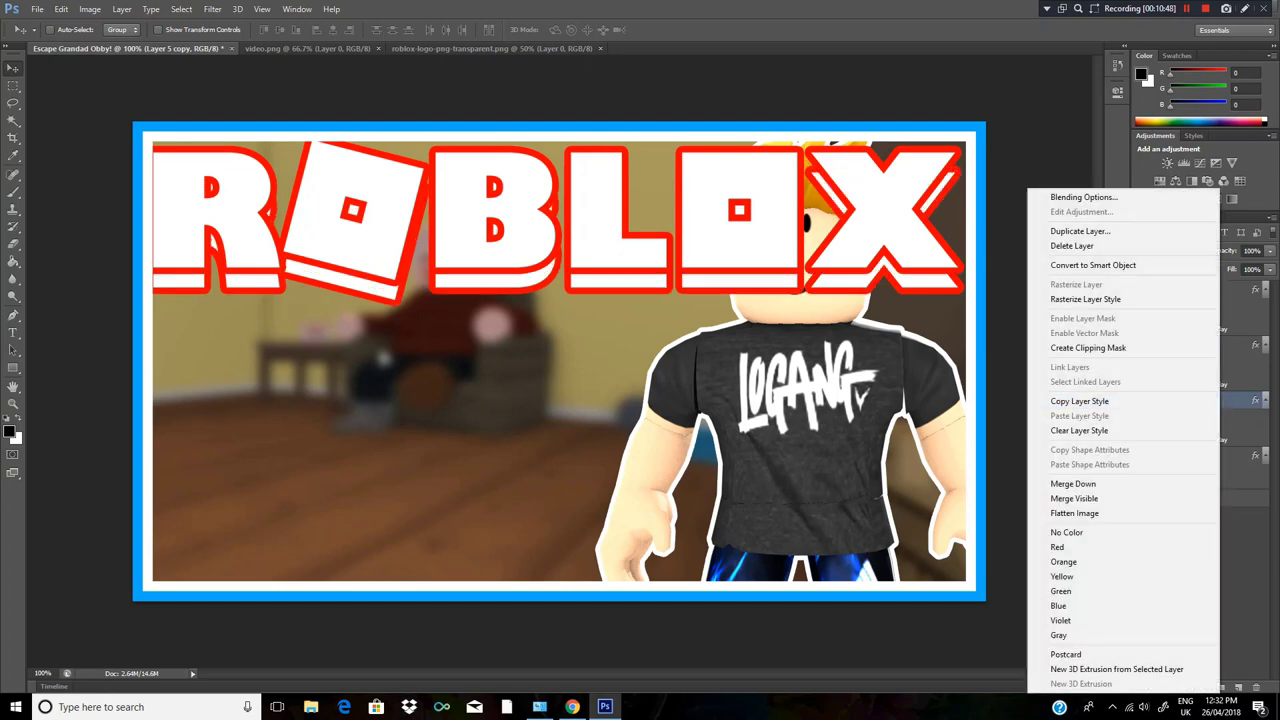
# Change the Color Overlay of the logo copy, Layer 5 copy, to red and apply the layer style.
pyautogui.press('Escape')
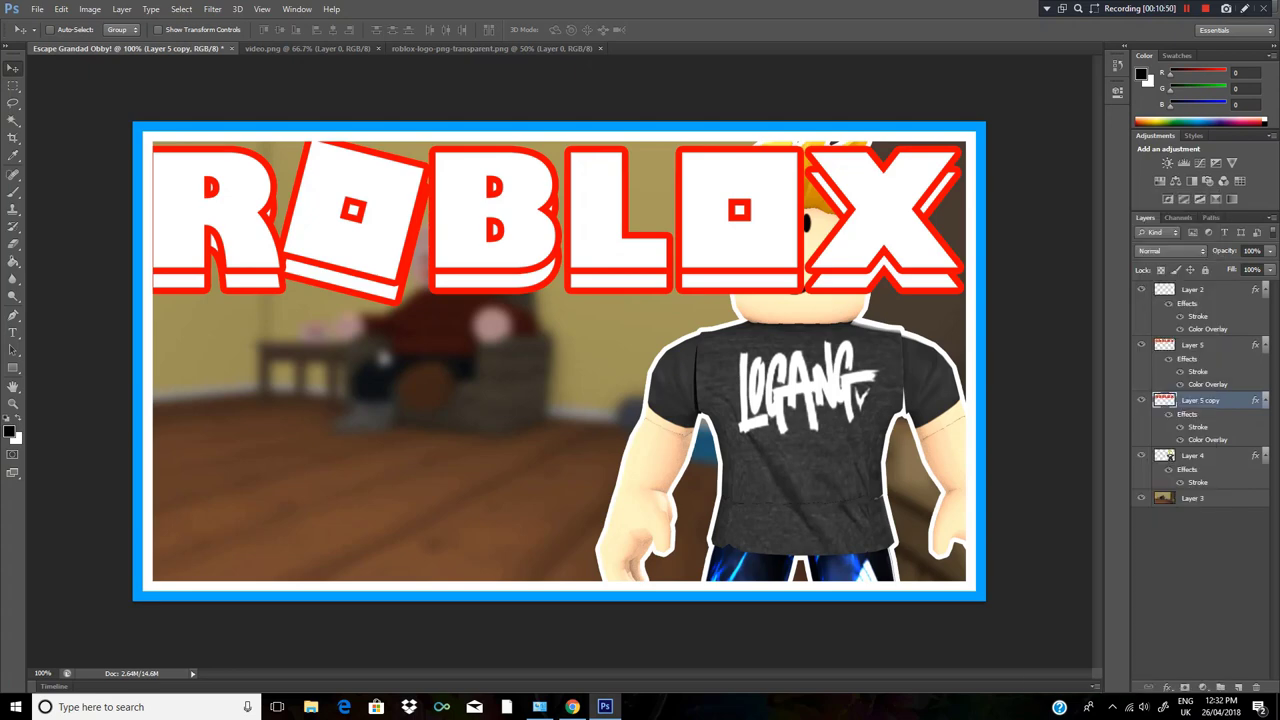
pyautogui.doubleClick(1201, 400)
pyautogui.doubleClick(1238, 400)
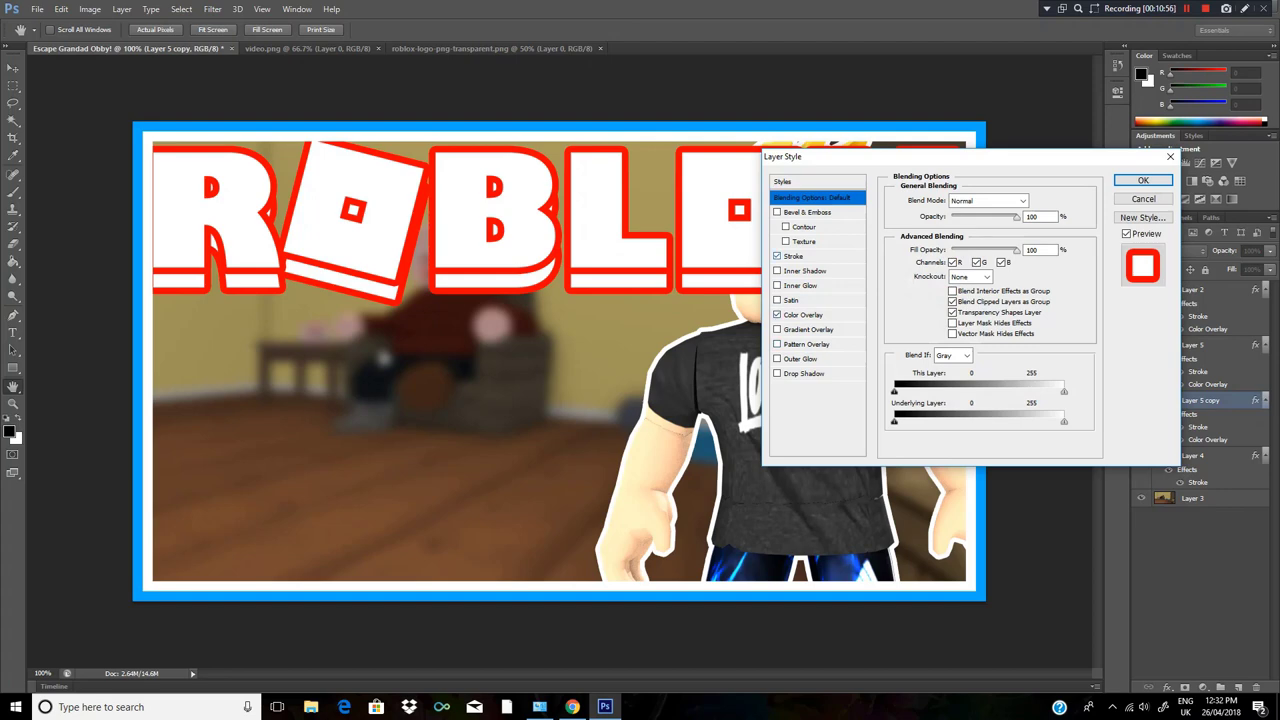
pyautogui.click(804, 315)
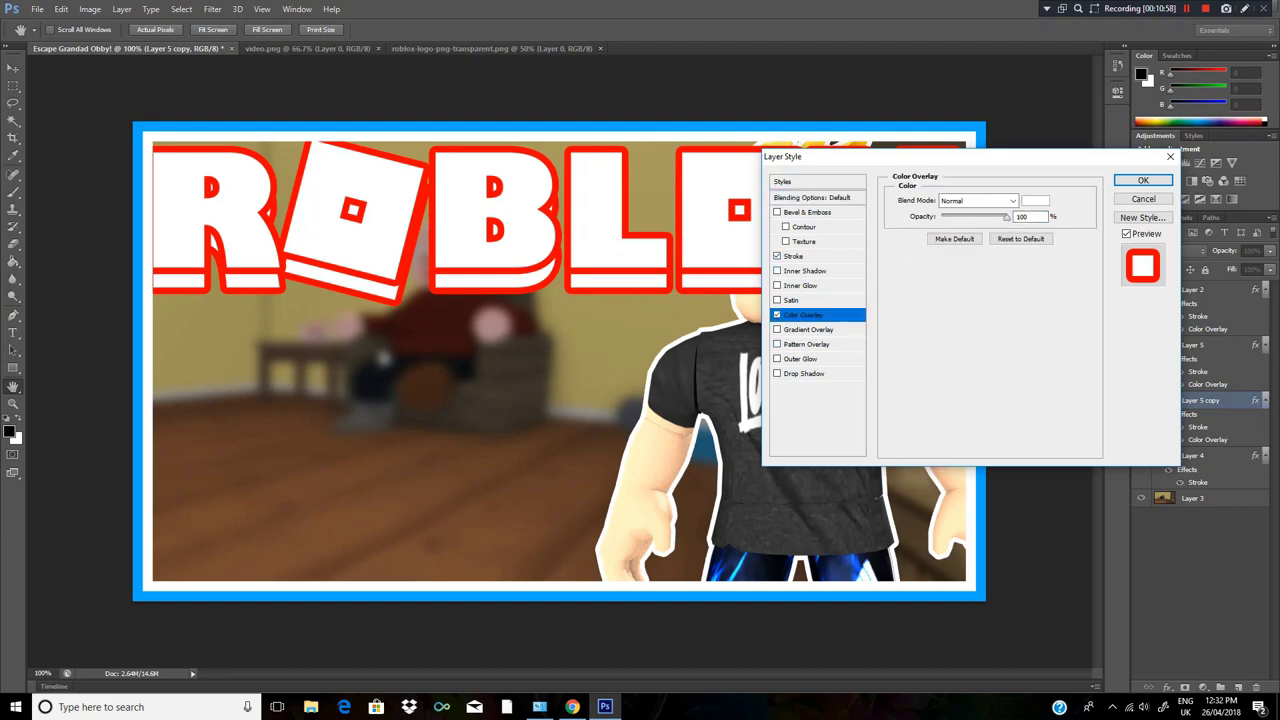
pyautogui.click(1035, 200)
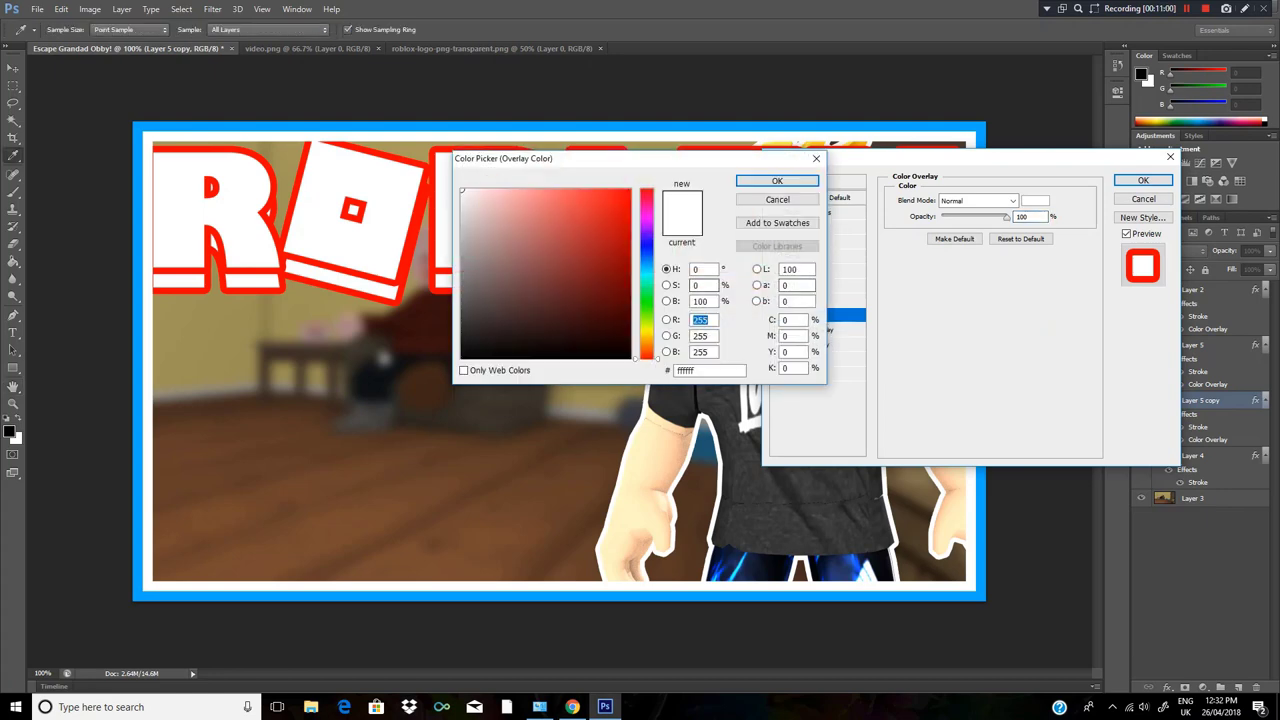
pyautogui.click(777, 180)
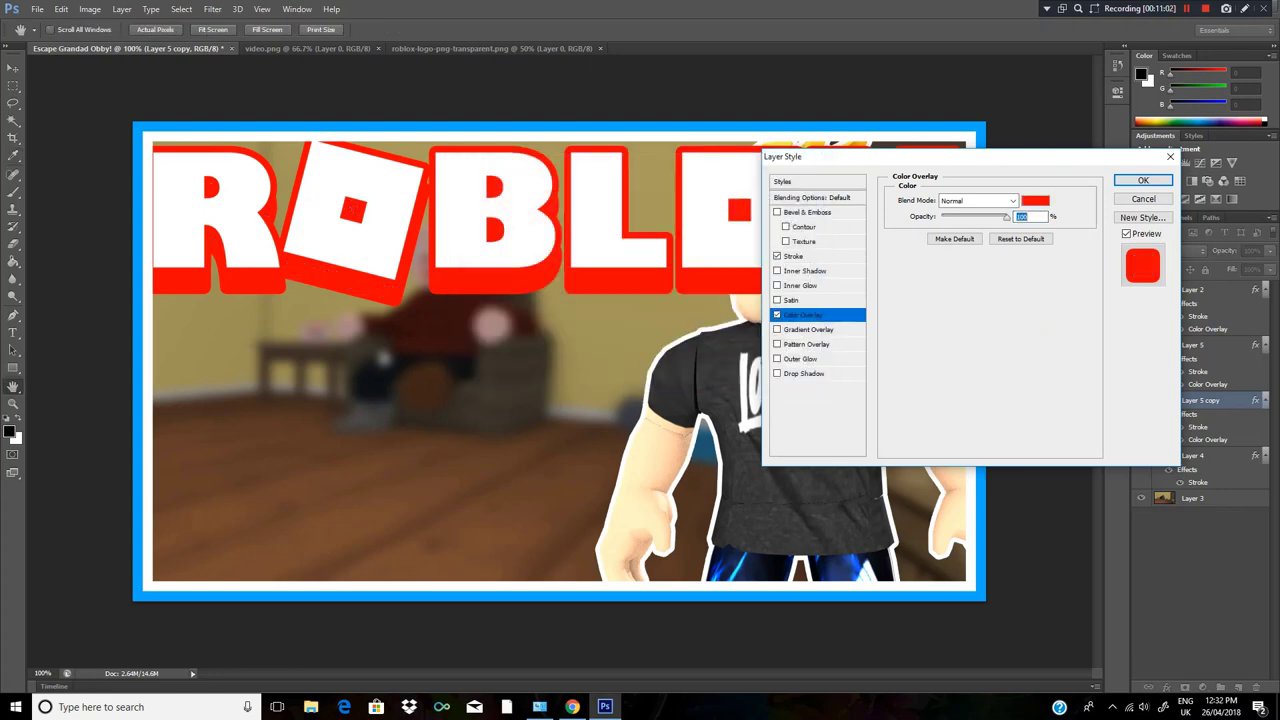
pyautogui.click(1143, 180)
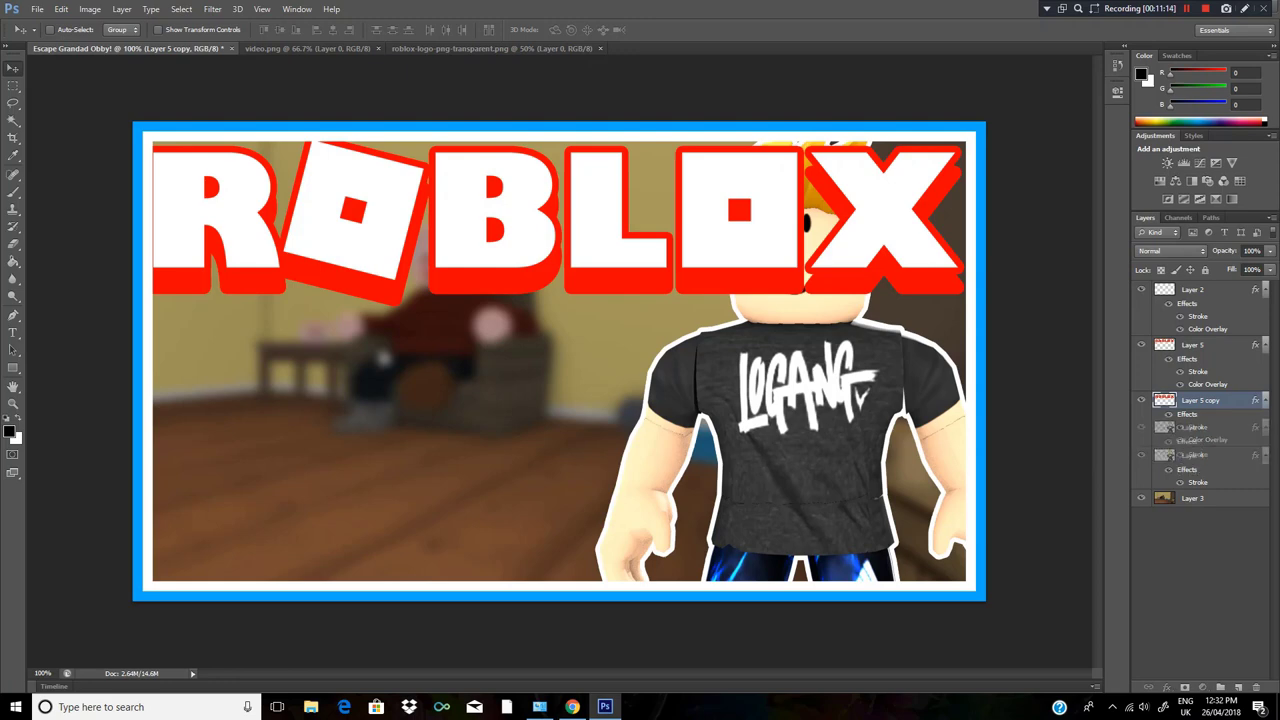
# Bring the character layer, Layer 4, in front of both logo layers and shift the character slightly up and to the right.
pyautogui.moveTo(1192, 455); pyautogui.dragTo(1172, 342)
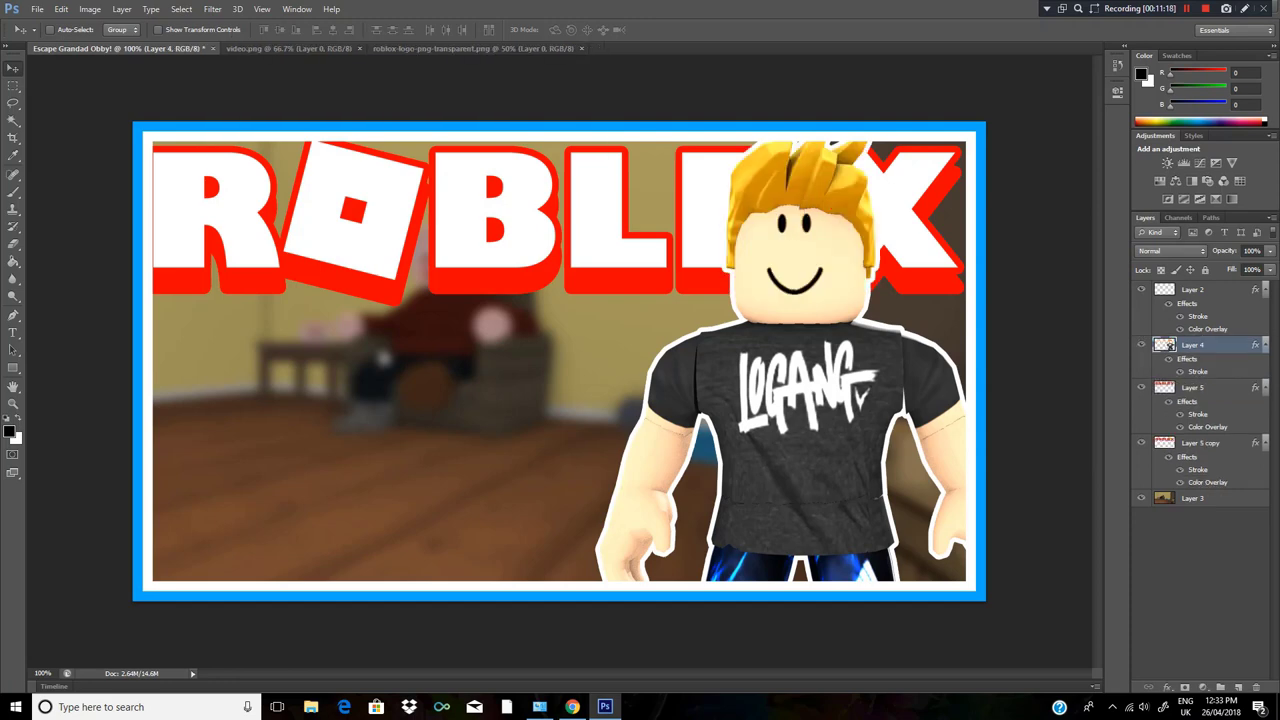
pyautogui.moveTo(777, 424); pyautogui.dragTo(791, 440)
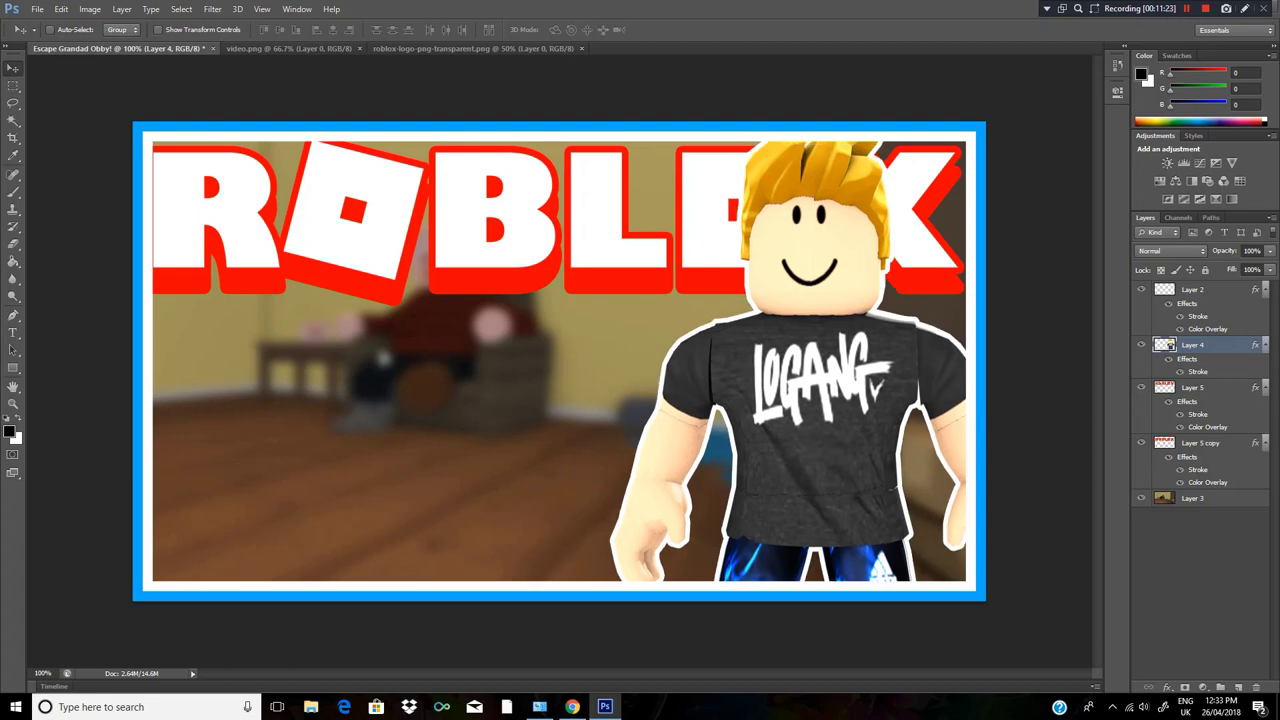
# Enlarge the character on Layer 4 to about 108% and shift it down and right over the end of the logo.
pyautogui.hotkey('ctrl', 't')
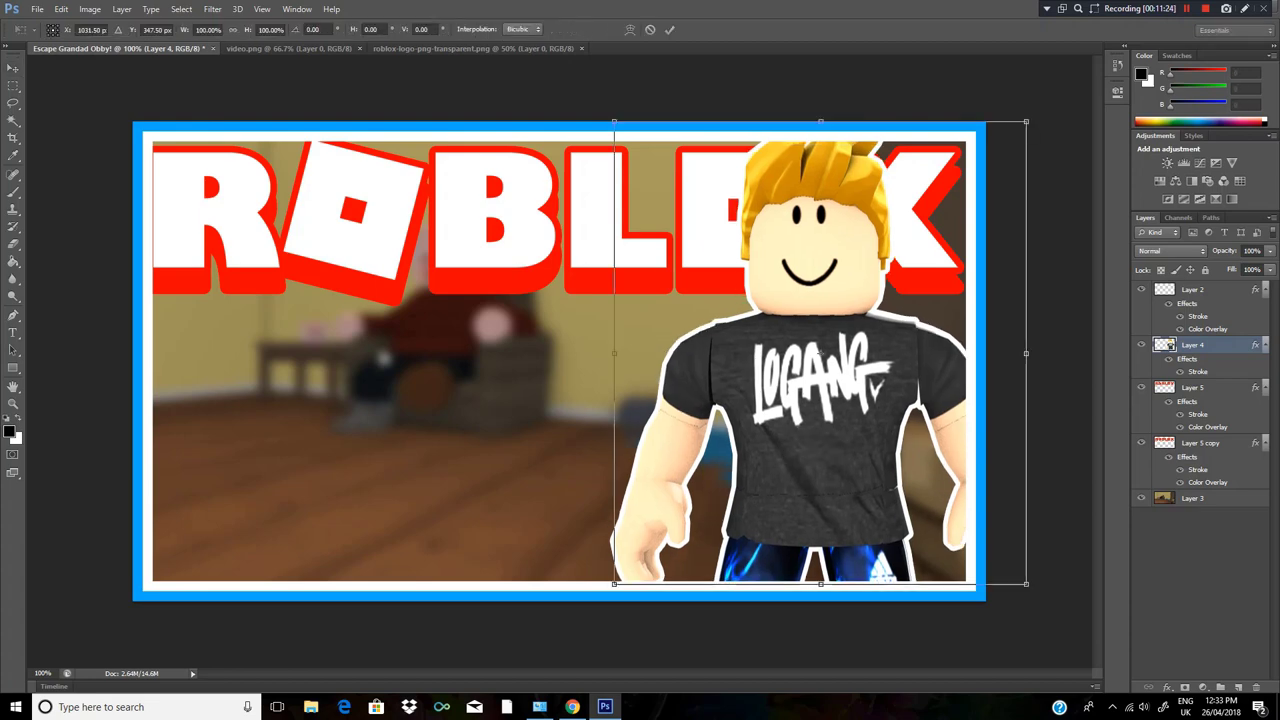
pyautogui.moveTo(614, 122); pyautogui.dragTo(556, 108)
pyautogui.hotkey('ctrl', 'z')
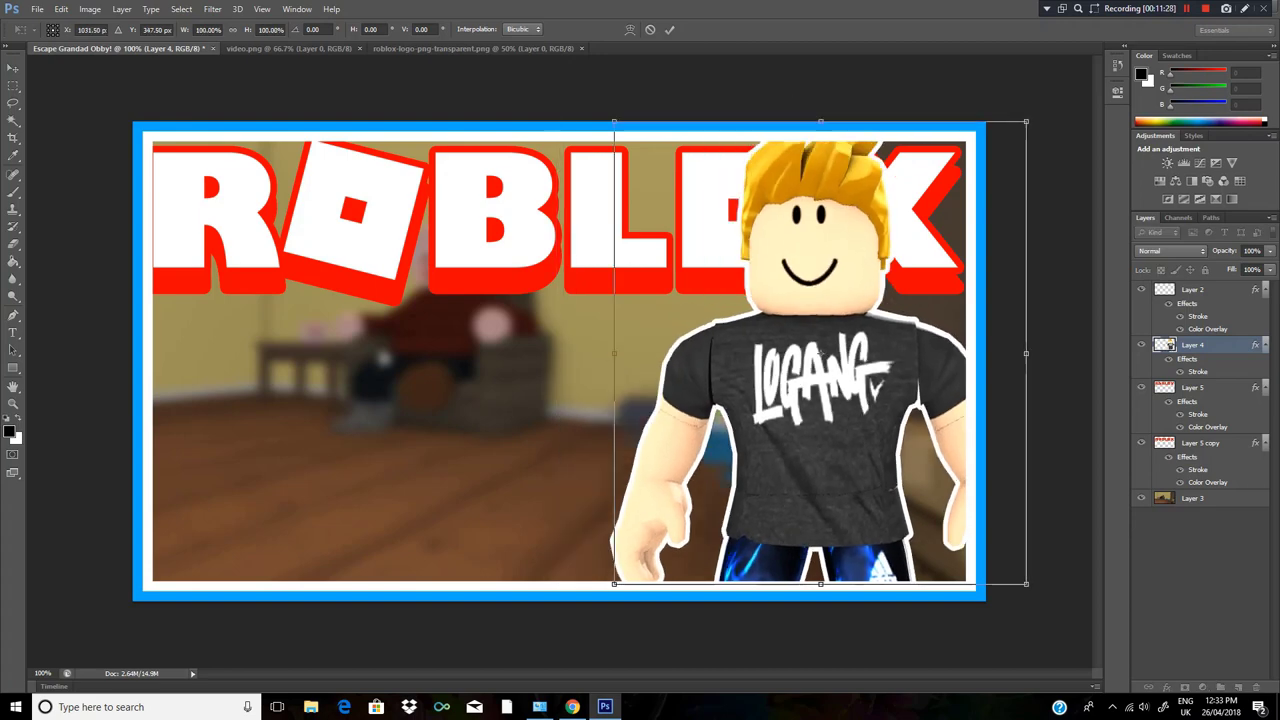
pyautogui.moveTo(614, 122); pyautogui.dragTo(581, 84)
pyautogui.moveTo(880, 378); pyautogui.dragTo(925, 421)
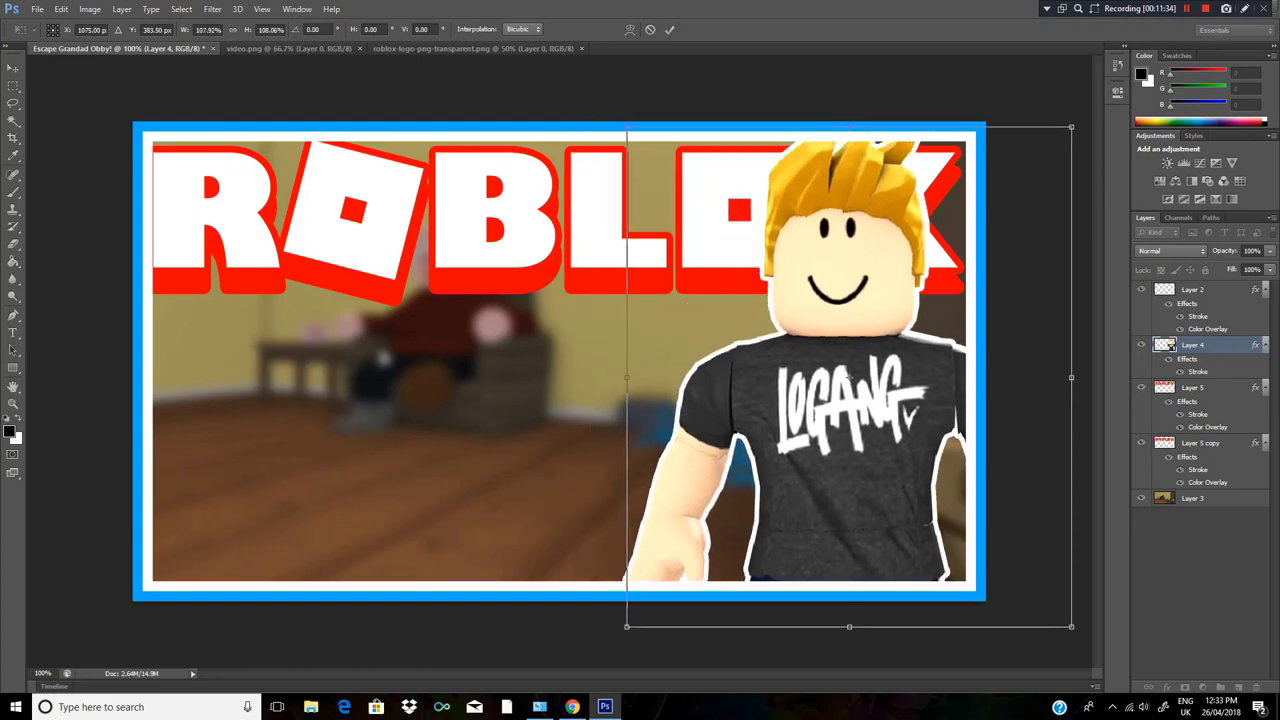
pyautogui.press('Return')
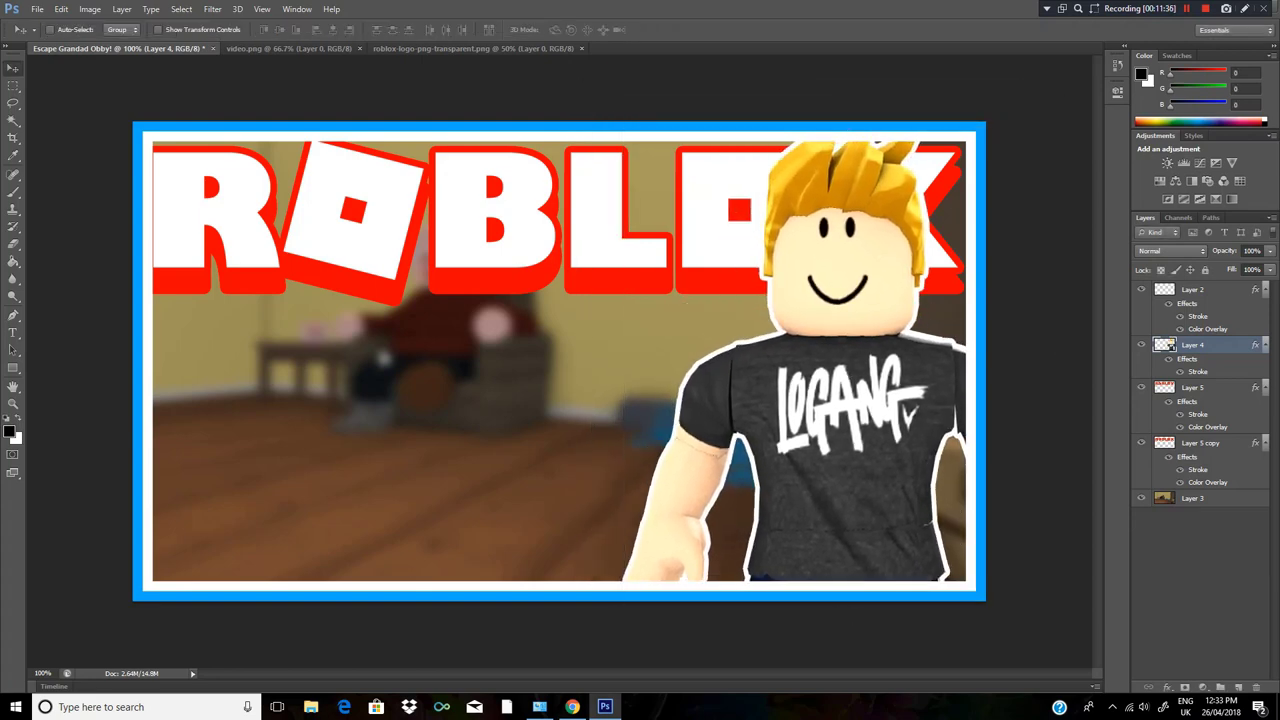
# Switch to Chrome and search the web for "heroes legend" in a new tab.
pyautogui.press('t')
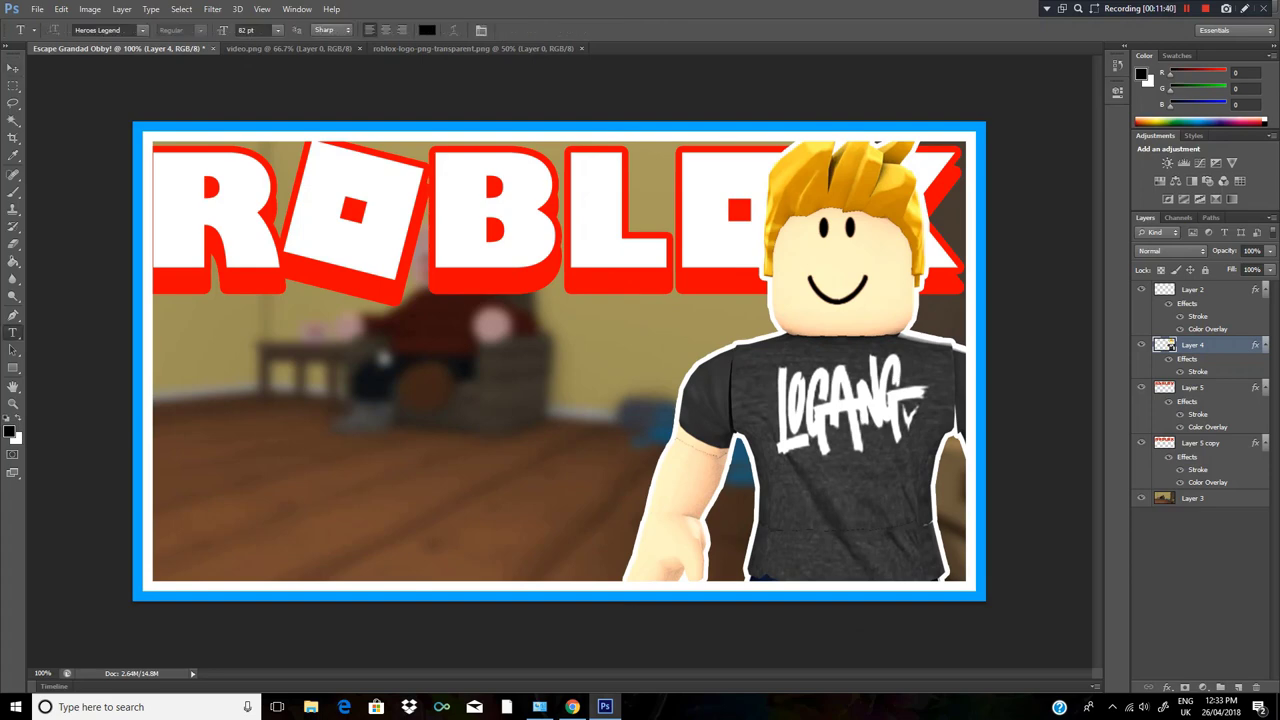
pyautogui.click(572, 707)
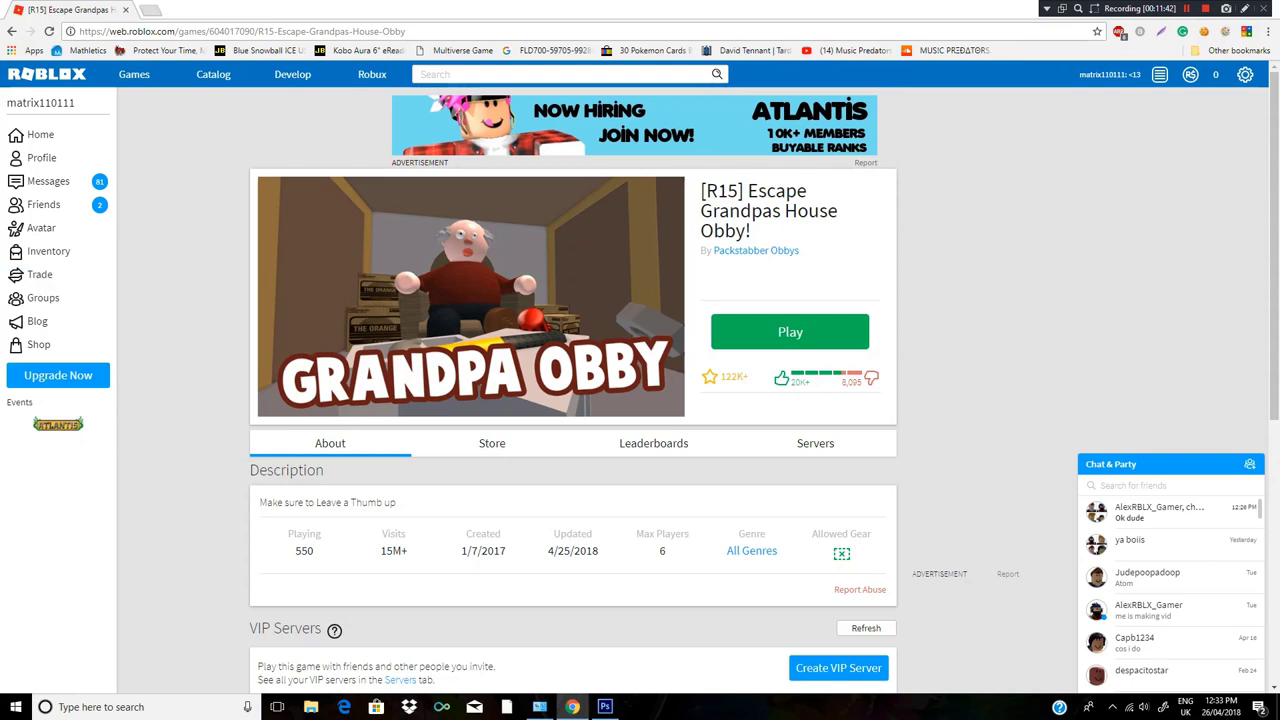
pyautogui.hotkey('ctrl', 't')
pyautogui.write('hre')
pyautogui.press('BackSpace')
pyautogui.press('BackSpace')
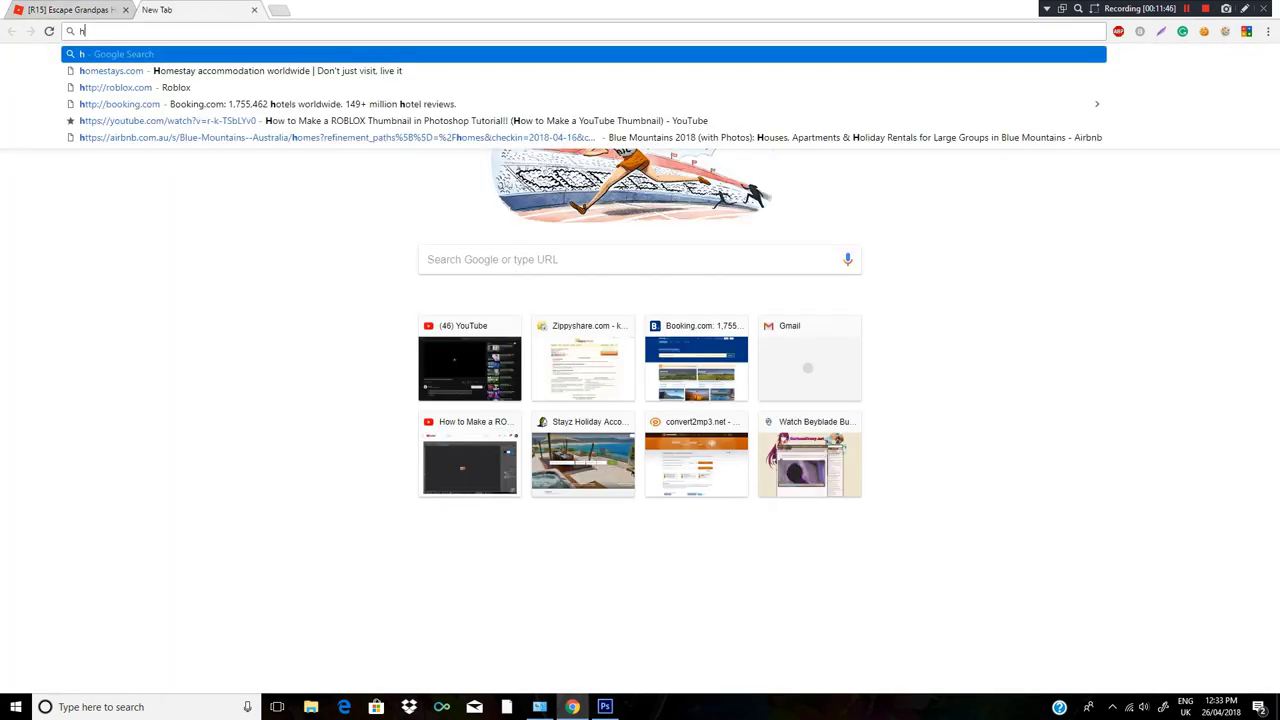
pyautogui.write('e')
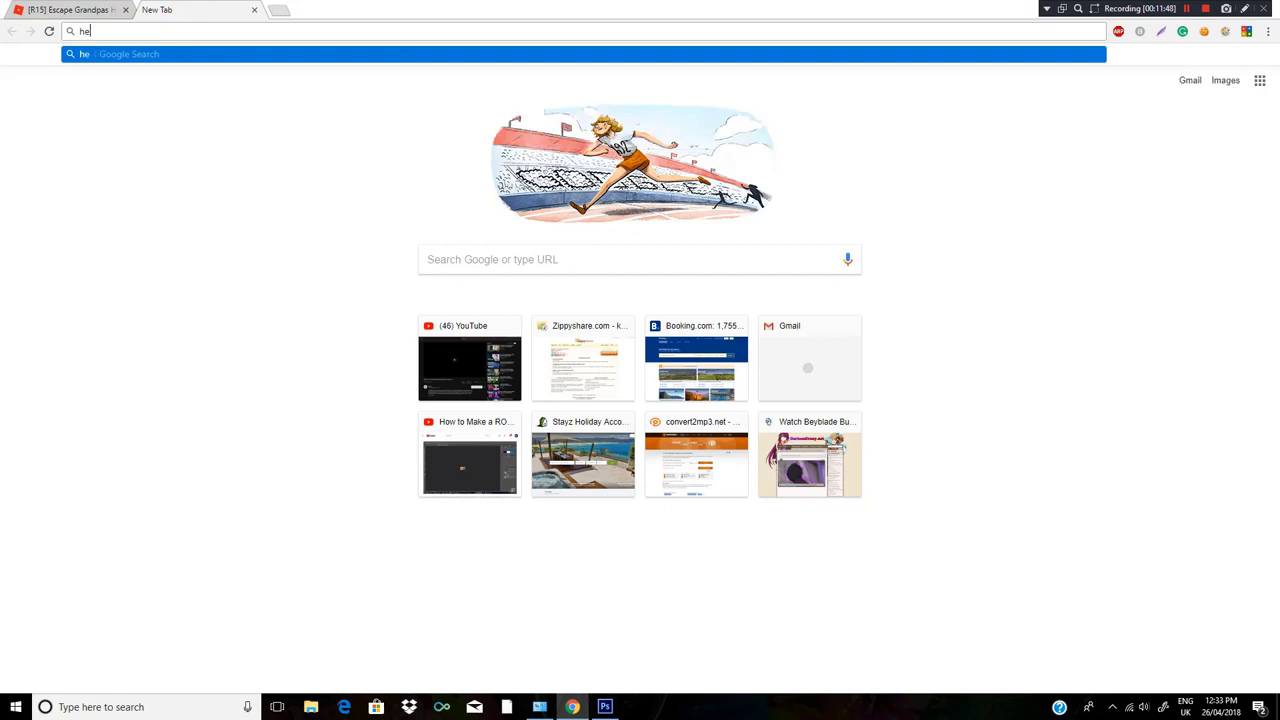
pyautogui.write('roes legend')
pyautogui.press('Return')
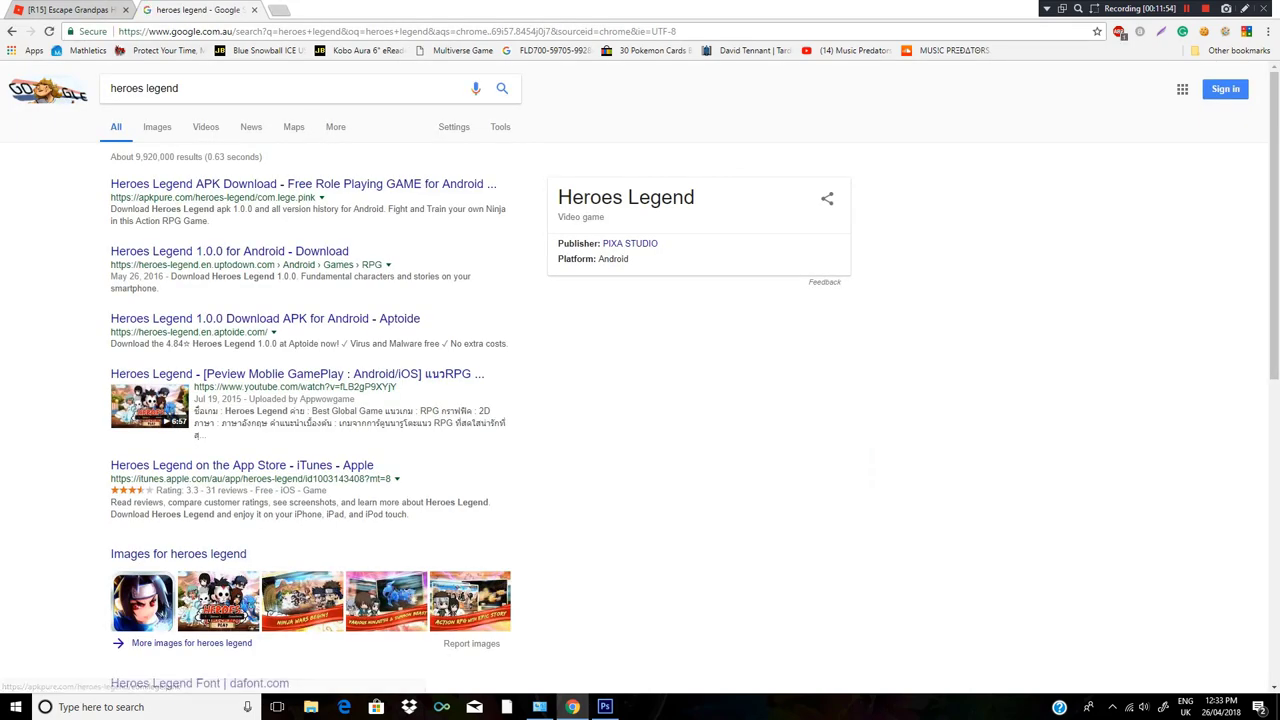
# Refine the web search to "heroes legend font", close the search tab and return to Photoshop.
pyautogui.click(325, 89)
pyautogui.write('font')
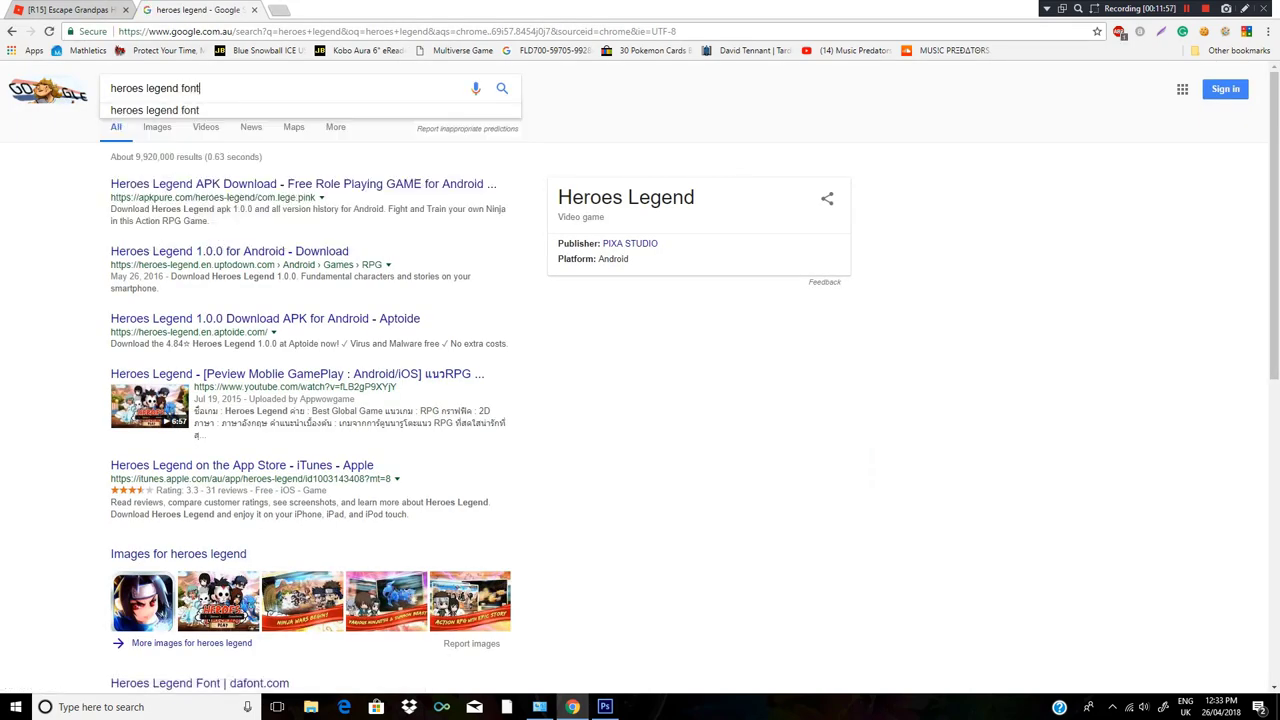
pyautogui.press('Return')
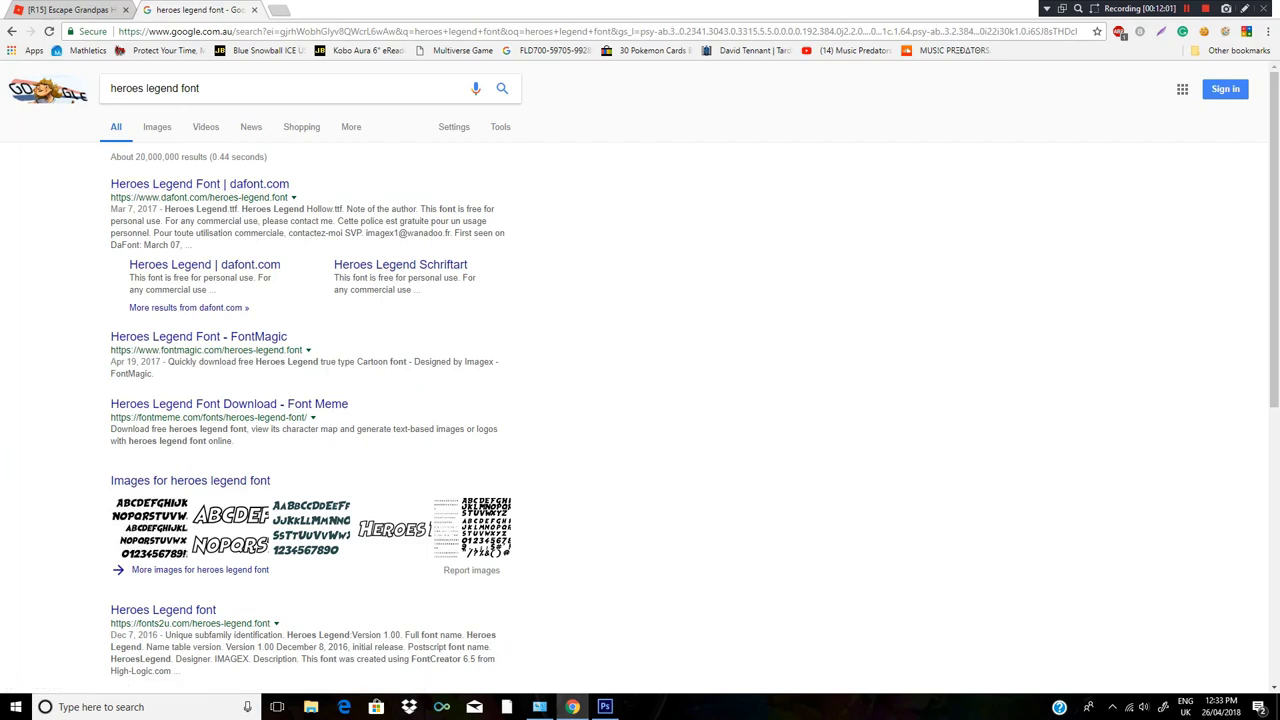
pyautogui.click(254, 10)
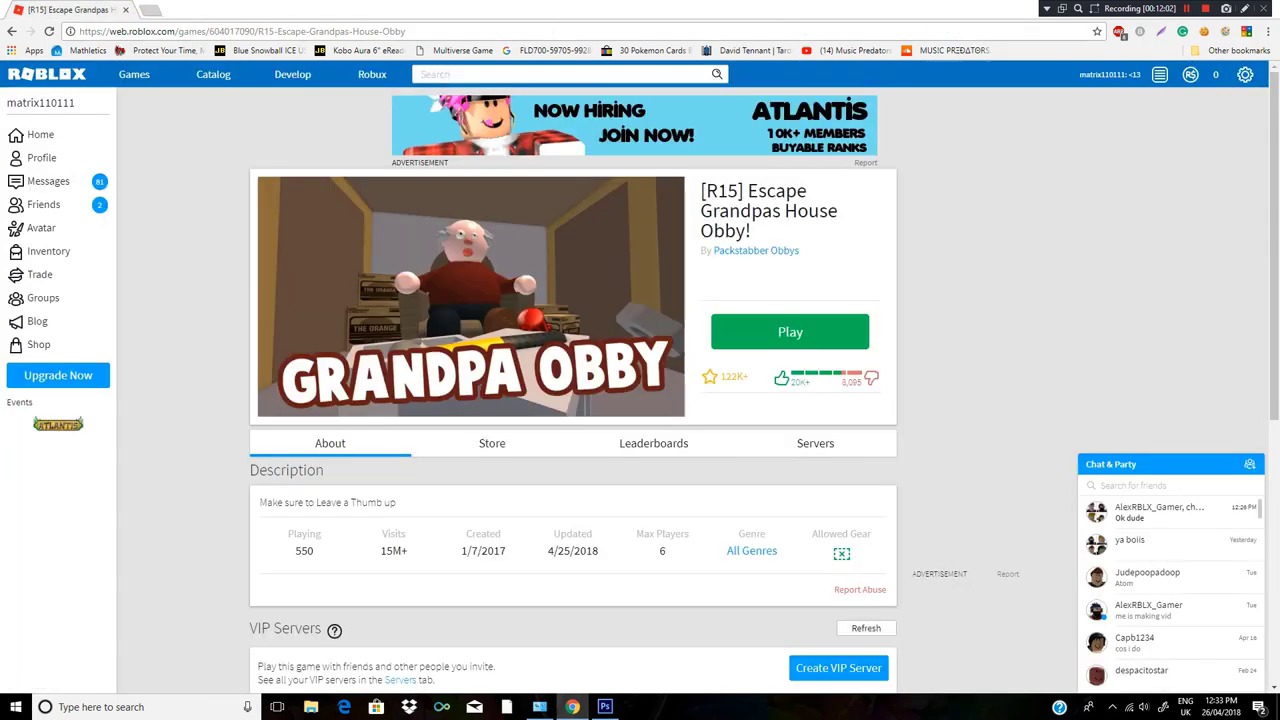
pyautogui.click(605, 707)
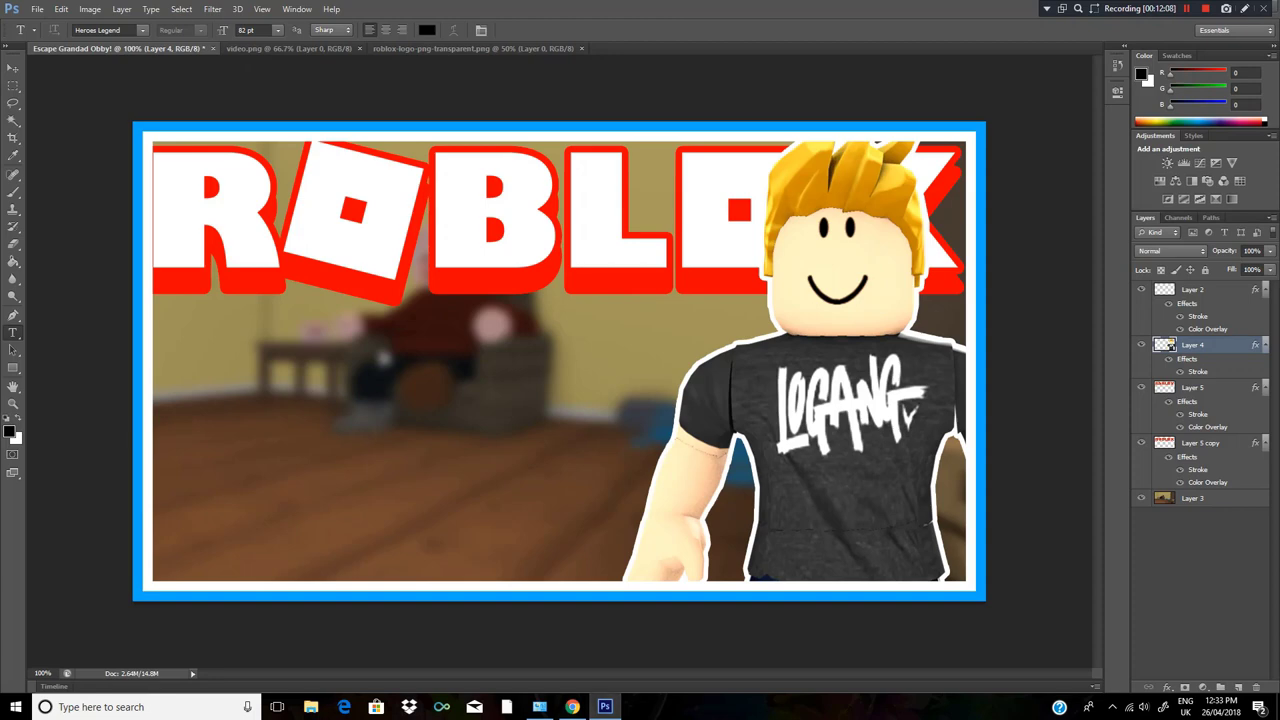
# Add the black text "Escape" in Heroes Legend at 82 pt beneath the left part of the Roblox logo.
pyautogui.click(190, 345)
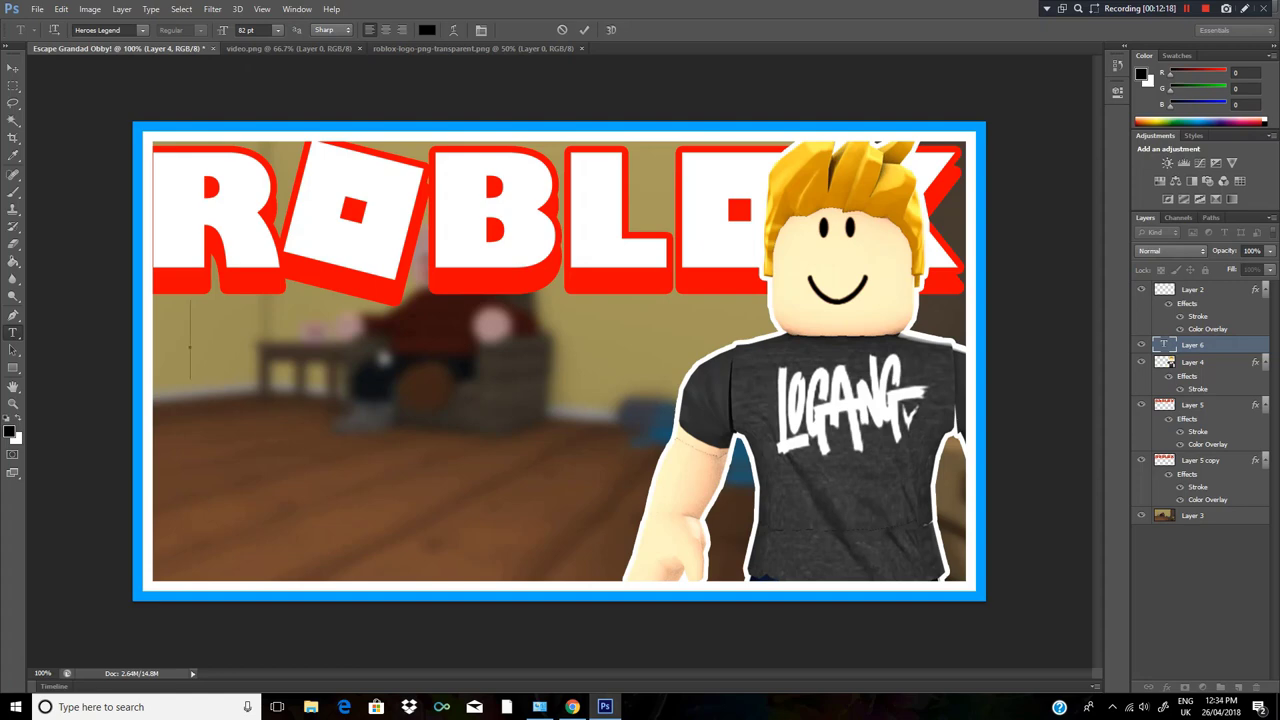
pyautogui.write('E')
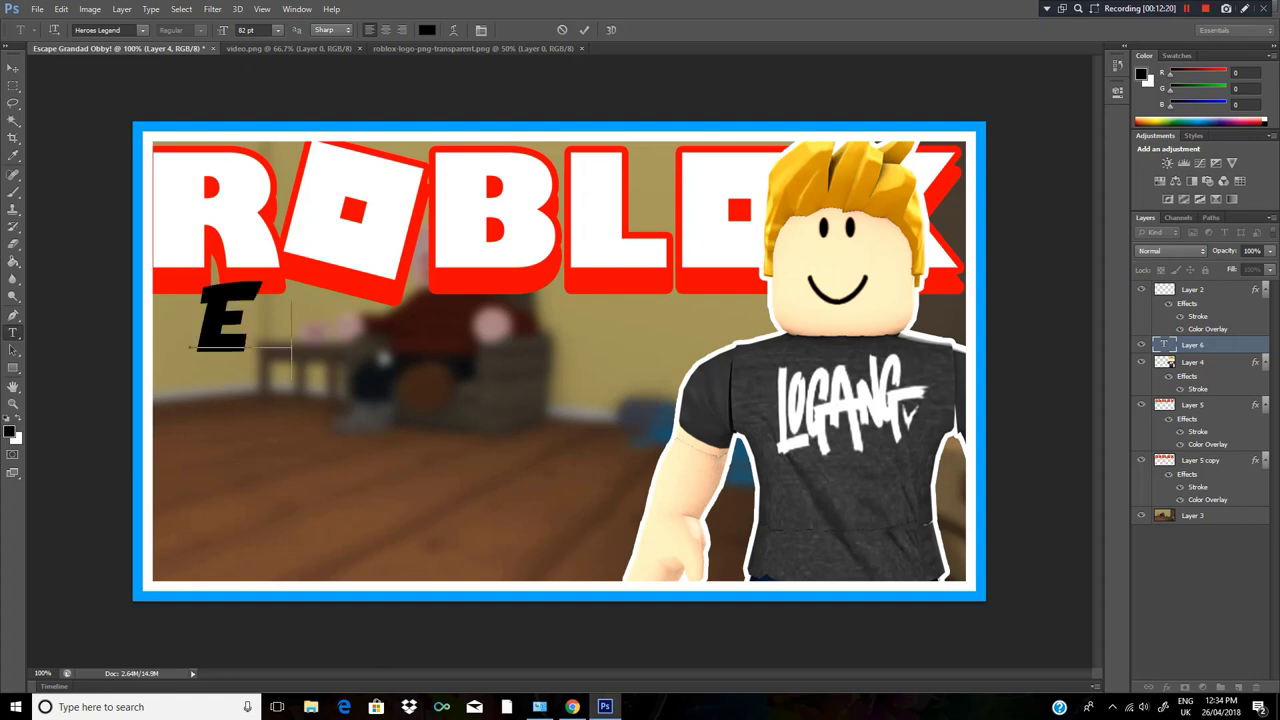
pyautogui.write('scape')
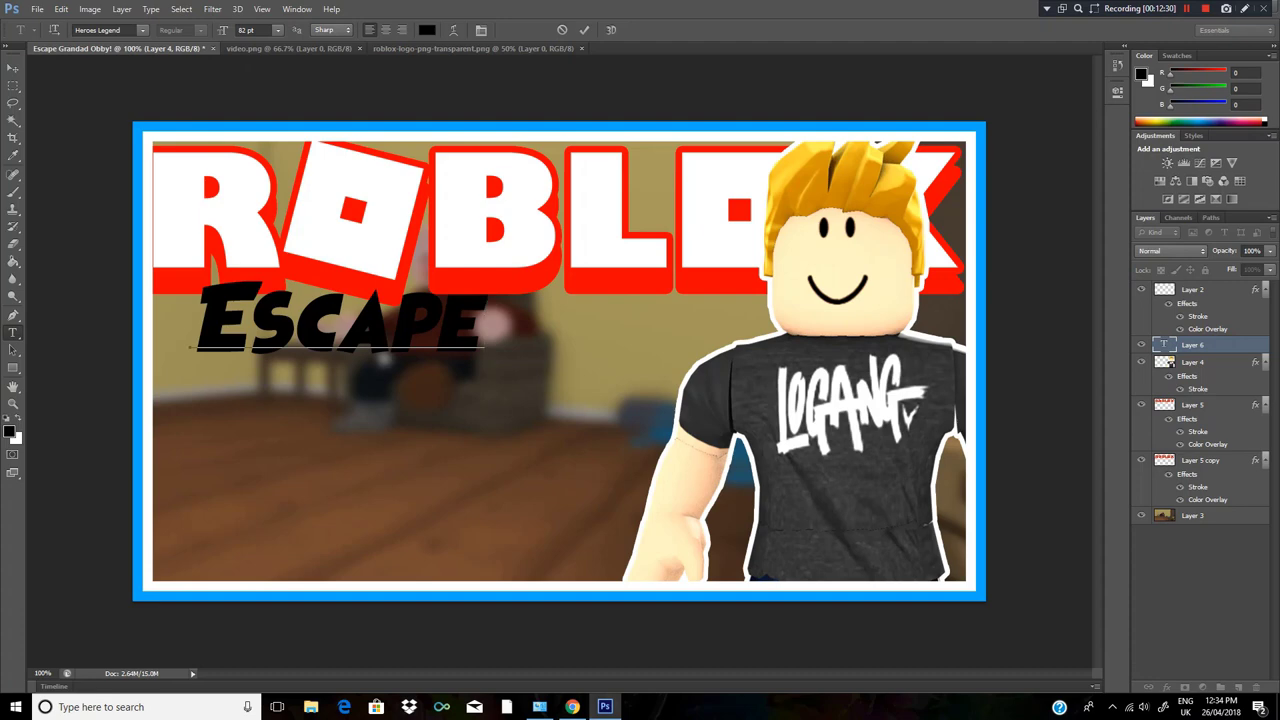
pyautogui.click(1200, 600)
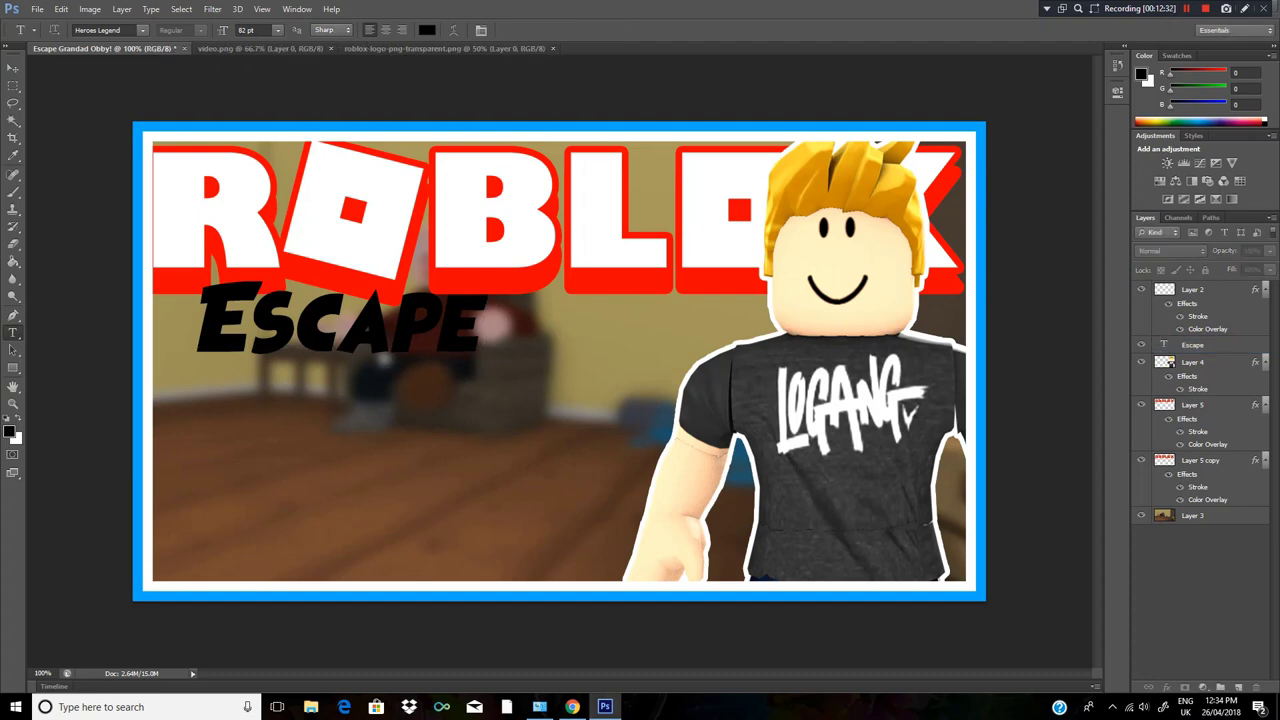
# Move the "Escape" text slightly down and to the left so it sits clear of the Roblox logo.
pyautogui.press('v')
pyautogui.click(342, 322)
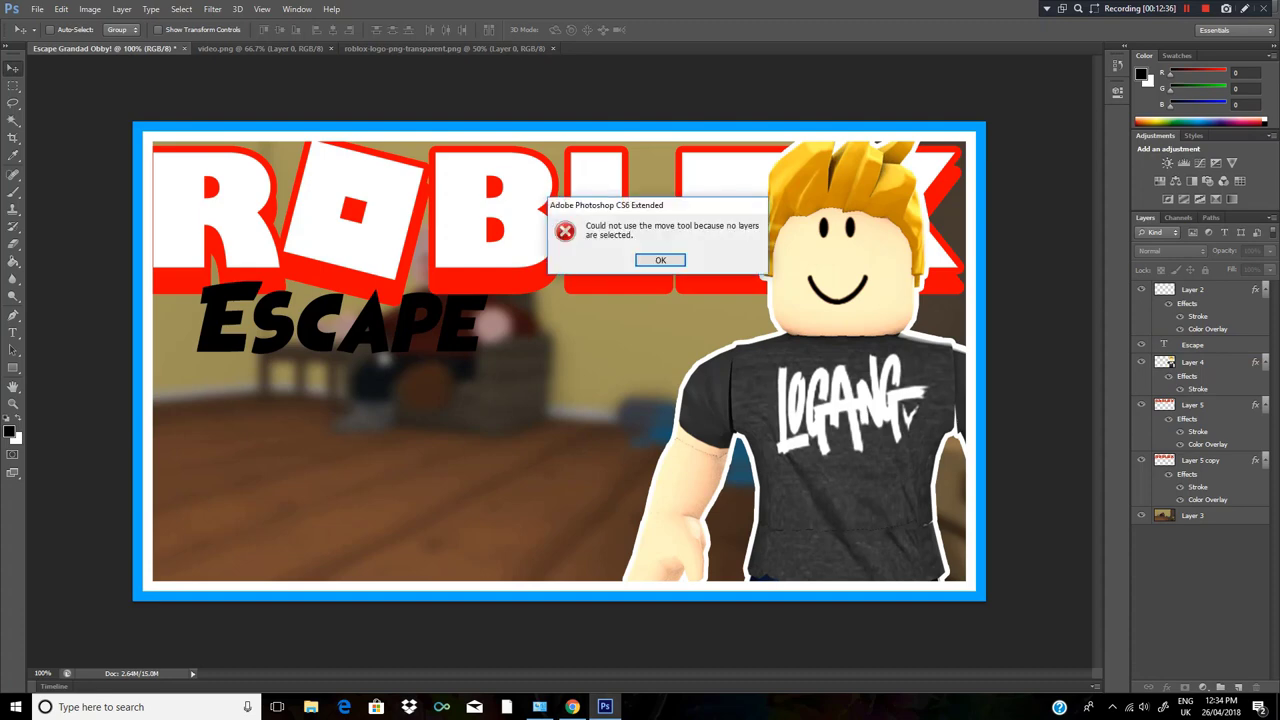
pyautogui.press('Return')
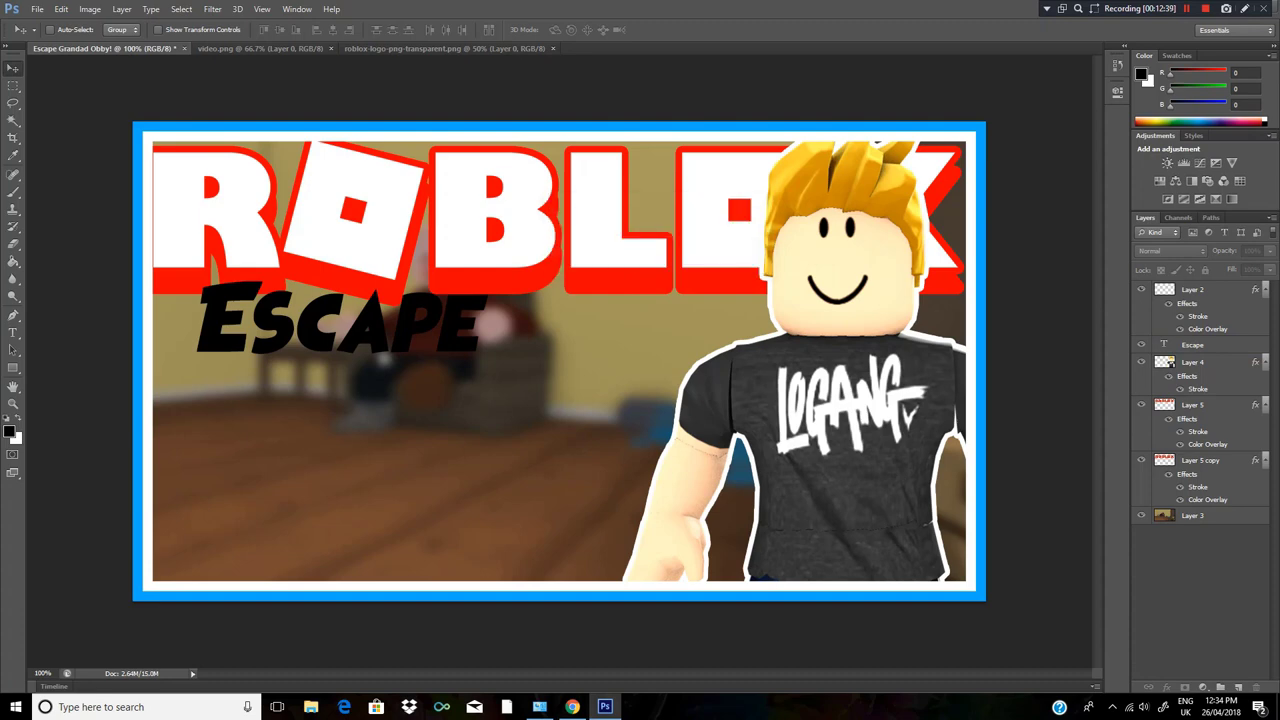
pyautogui.click(1193, 345)
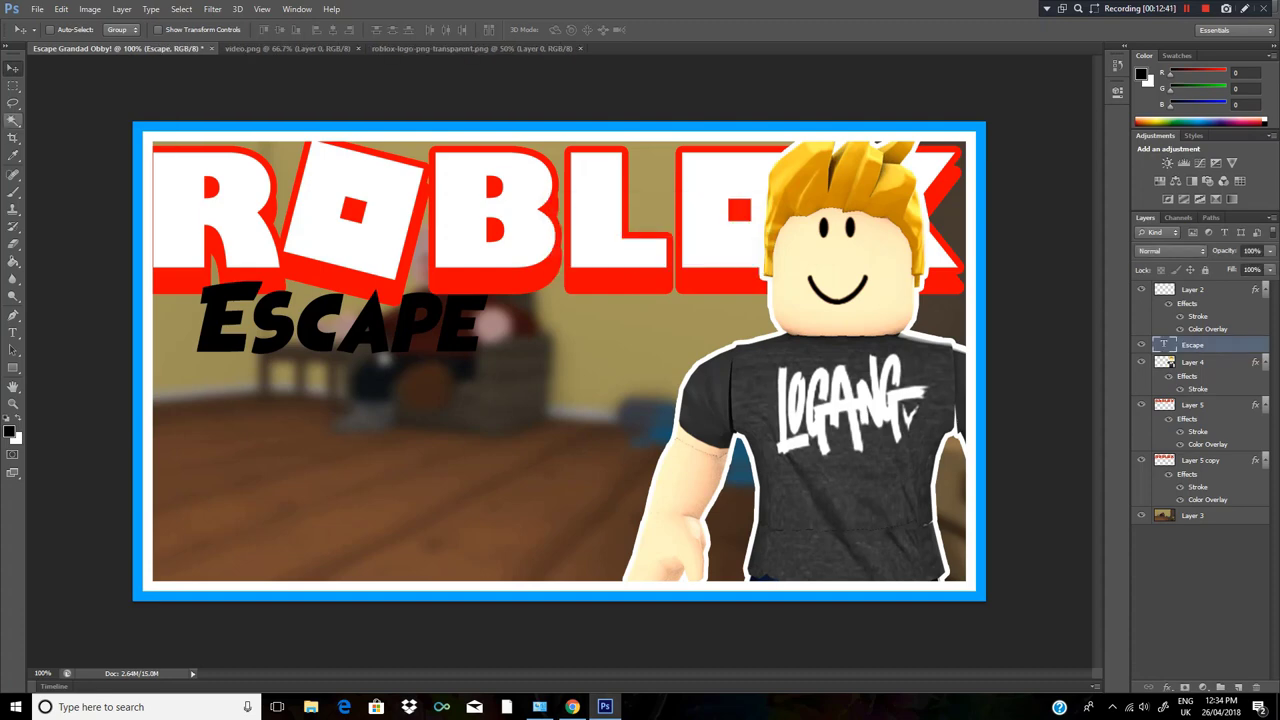
pyautogui.moveTo(301, 290); pyautogui.dragTo(286, 320)
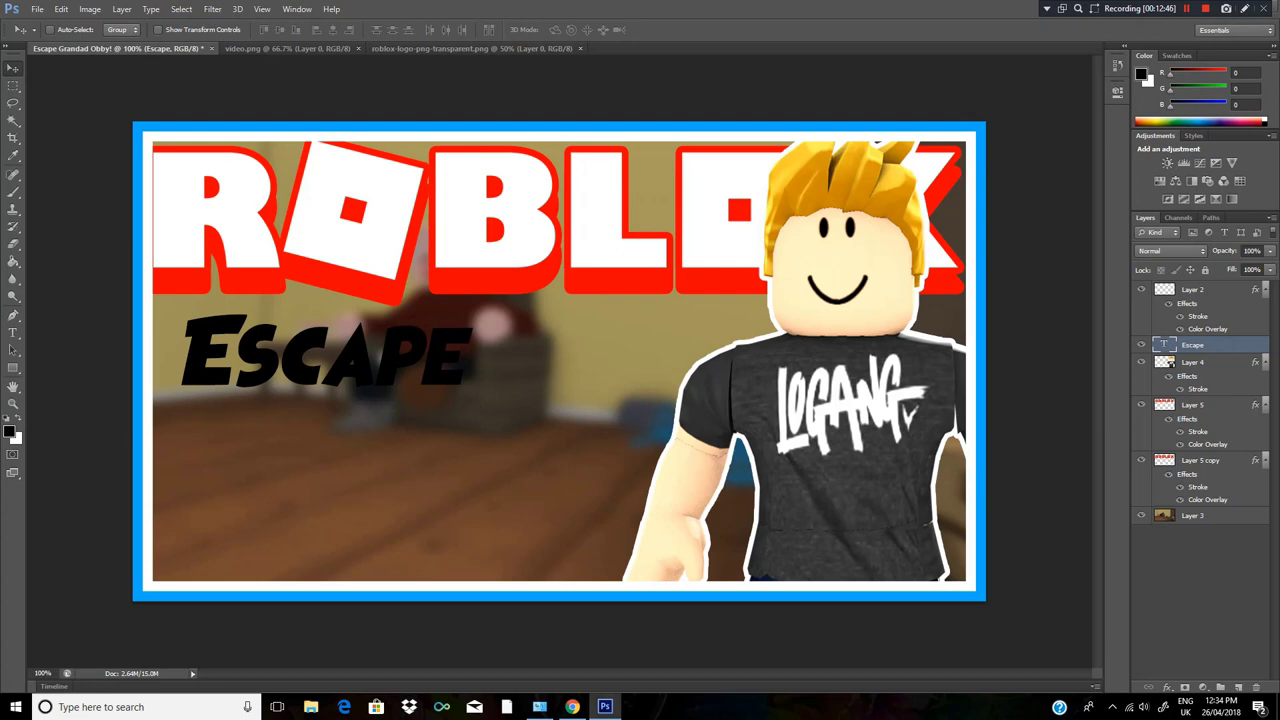
pyautogui.rightClick(1192, 344)
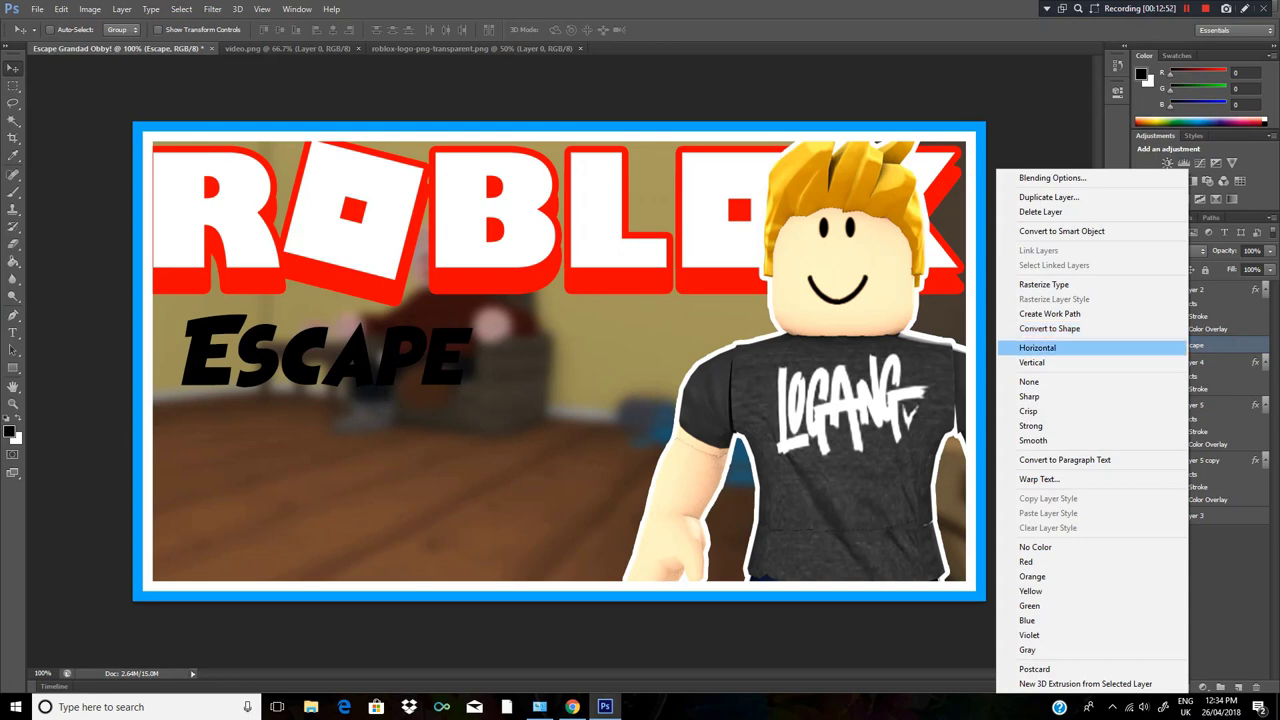
pyautogui.press('Escape')
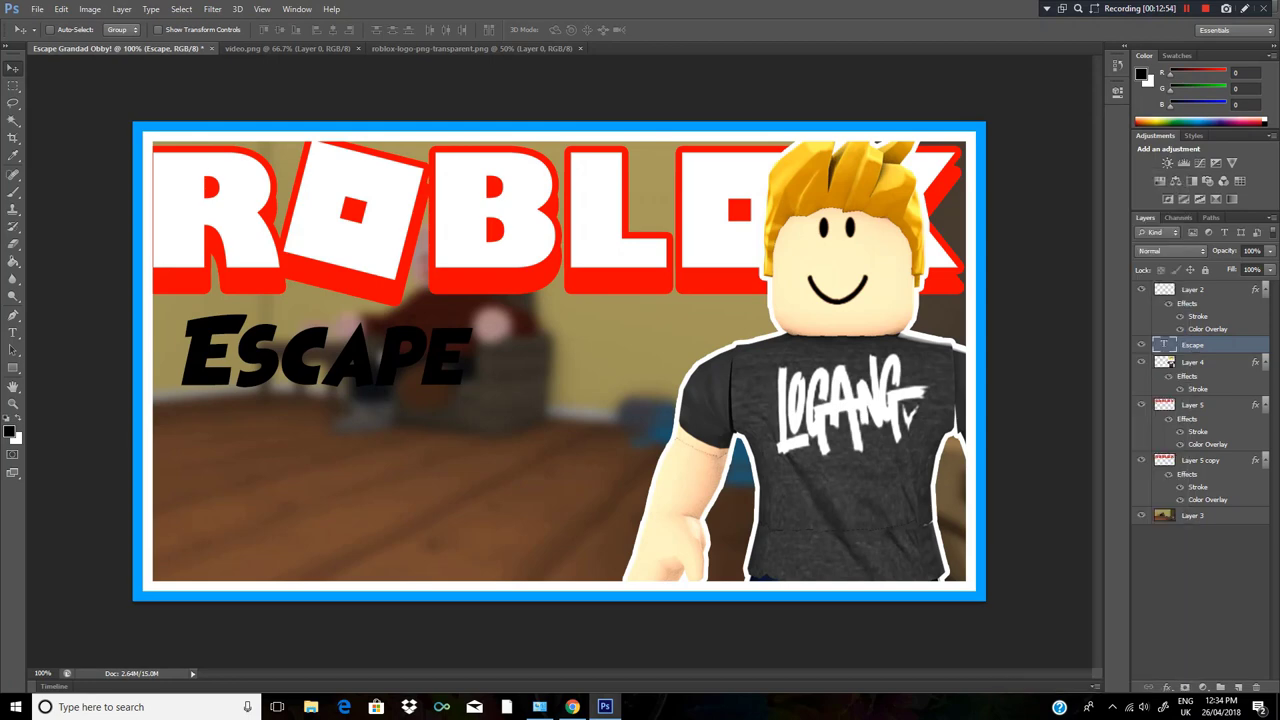
pyautogui.rightClick(1224, 345)
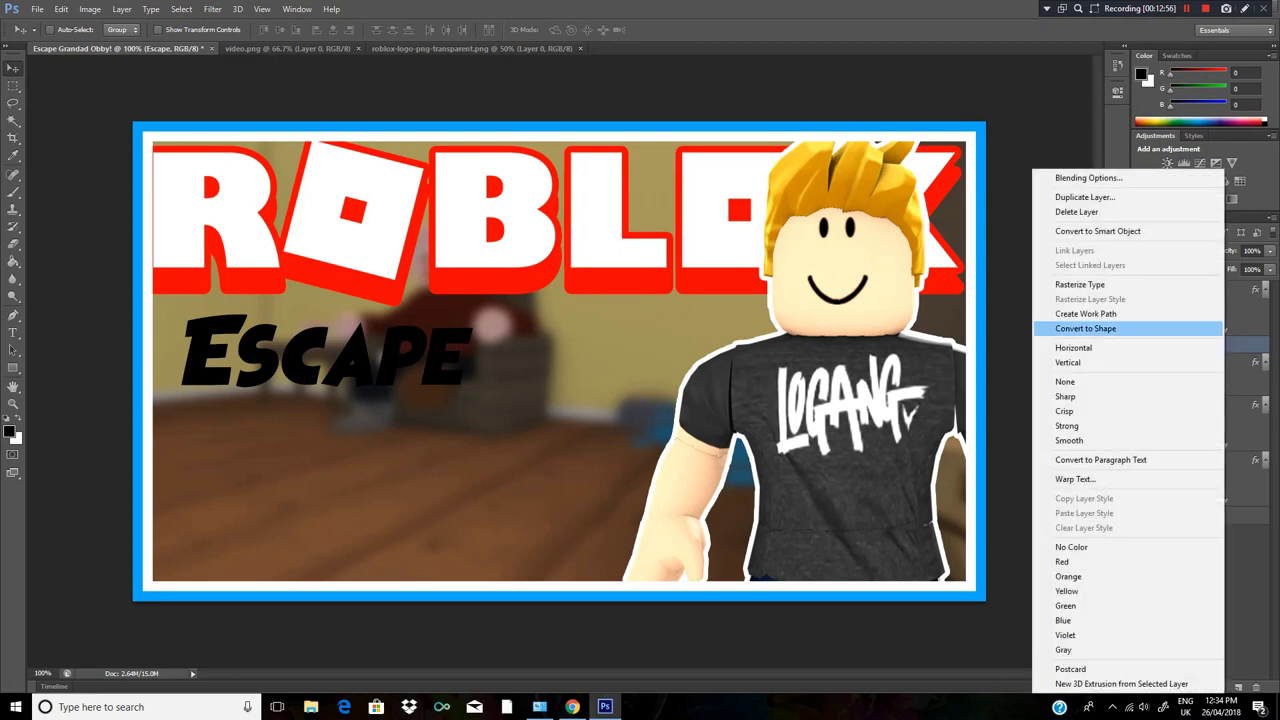
pyautogui.press('Escape')
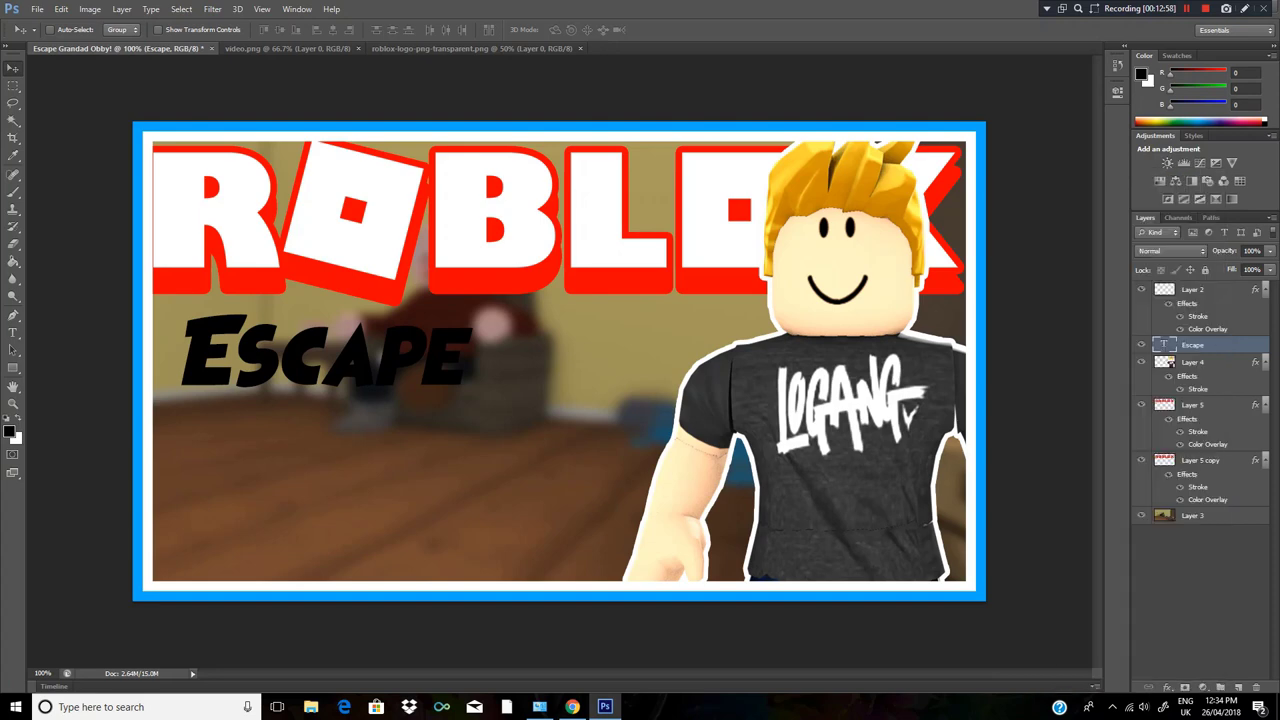
# Add a linear Gradient Overlay at 90° to the "Escape" text layer and set its scale to 95%.
pyautogui.doubleClick(1225, 344)
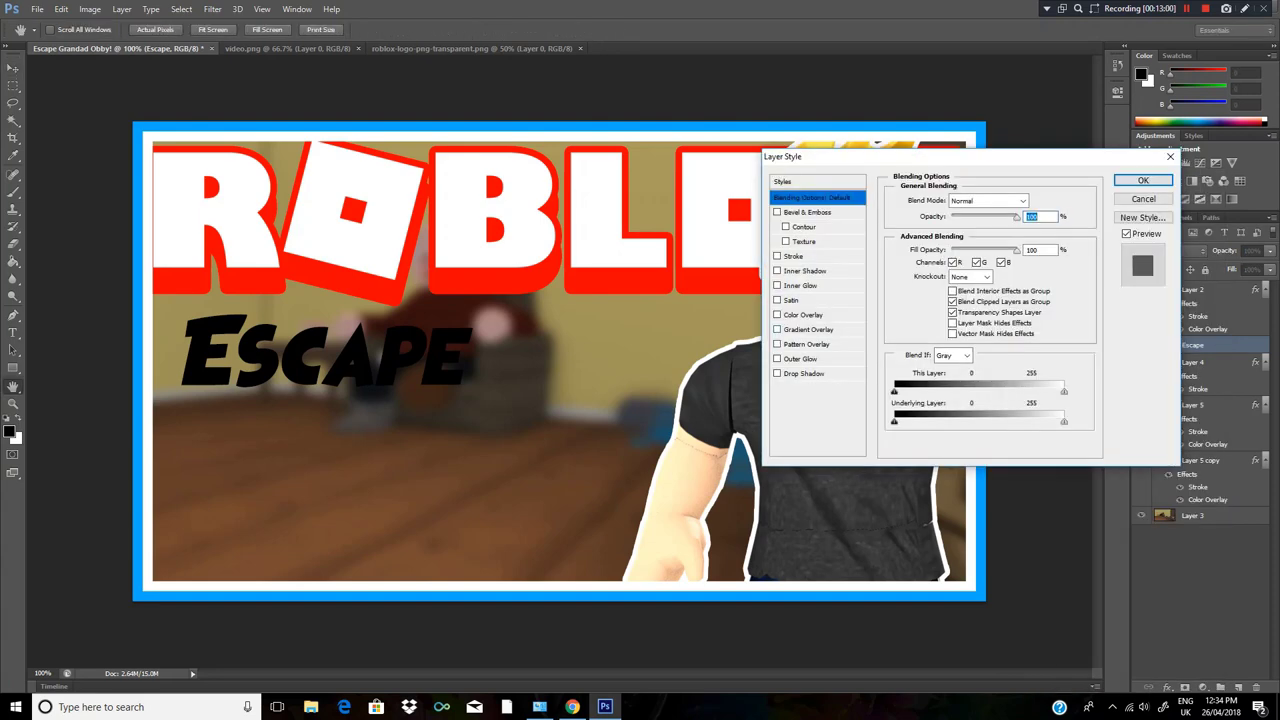
pyautogui.click(808, 330)
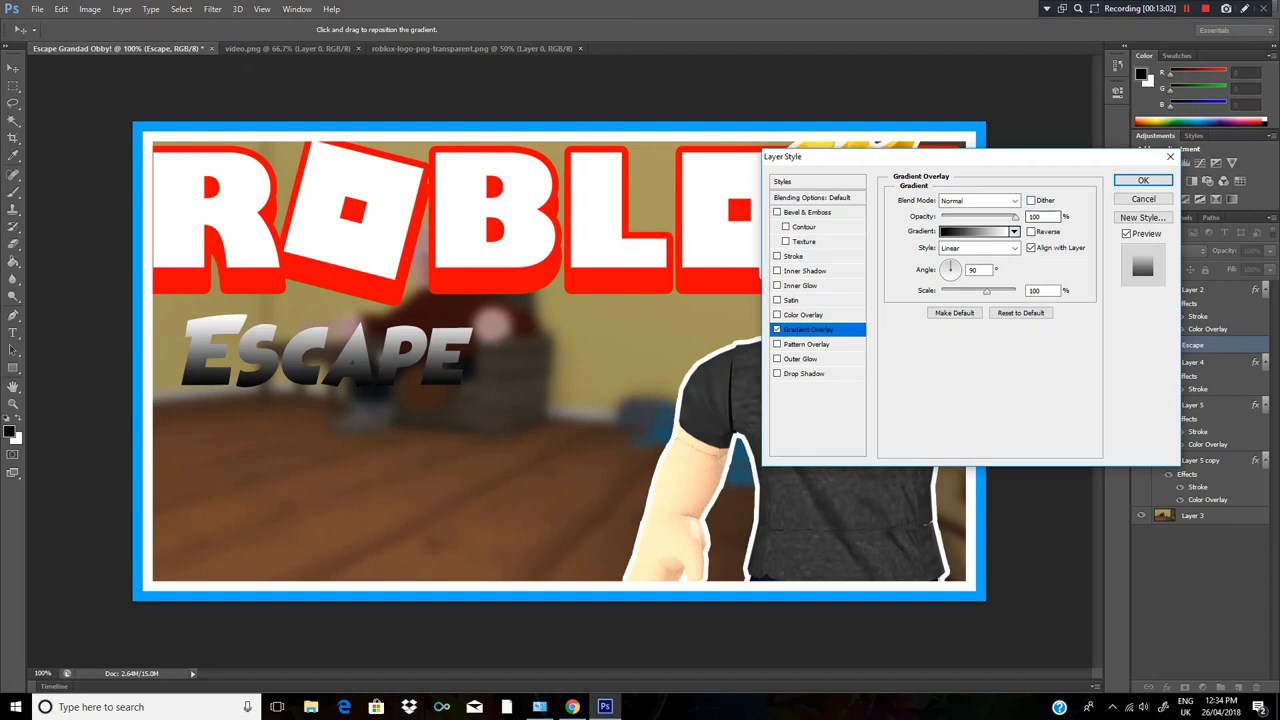
pyautogui.click(1014, 231)
pyautogui.click(1014, 231)
pyautogui.click(1014, 231)
pyautogui.click(1014, 231)
pyautogui.moveTo(987, 291); pyautogui.dragTo(984, 291)
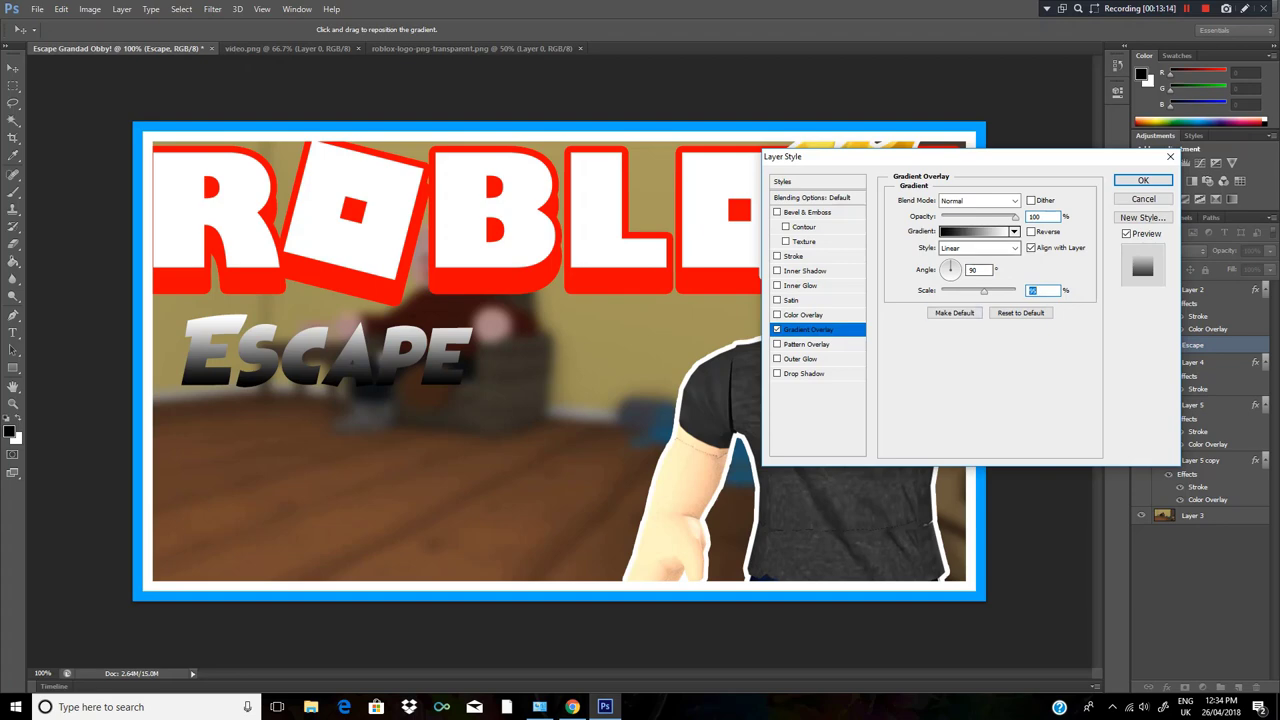
# Set the gradient's starting colour stop, at location 0%, to the blue 0042ff.
pyautogui.click(955, 231)
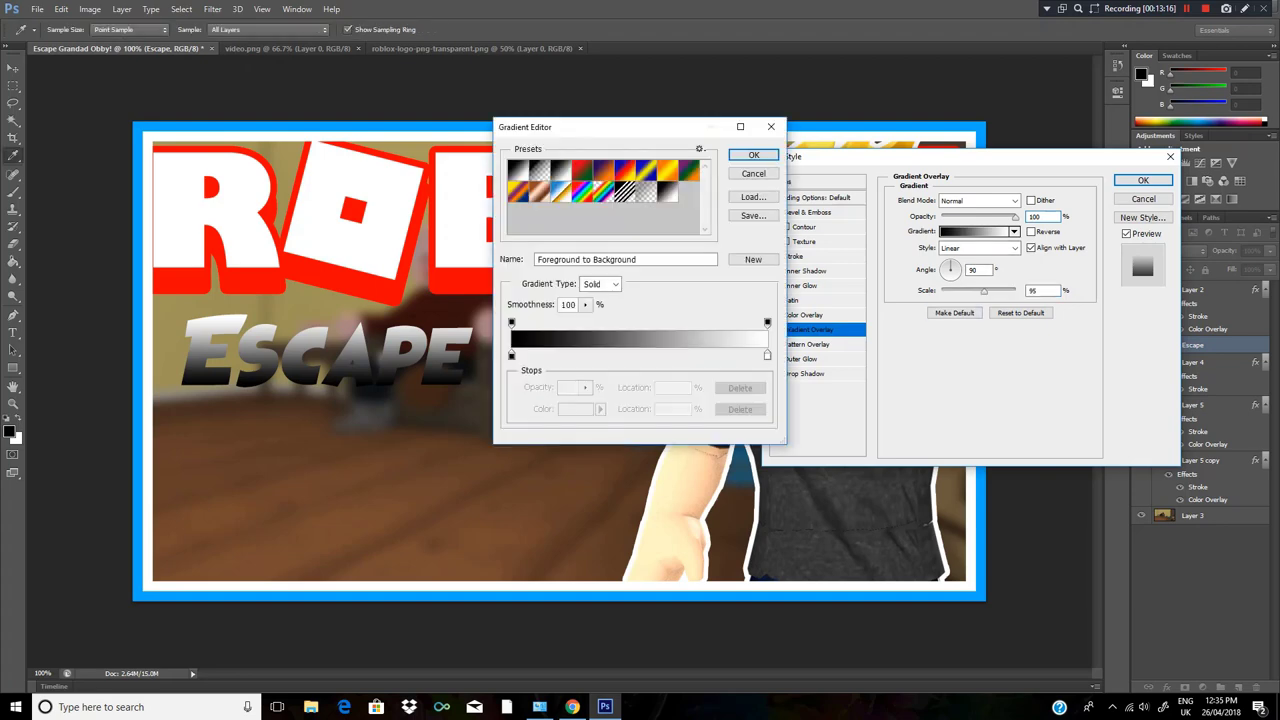
pyautogui.click(511, 355)
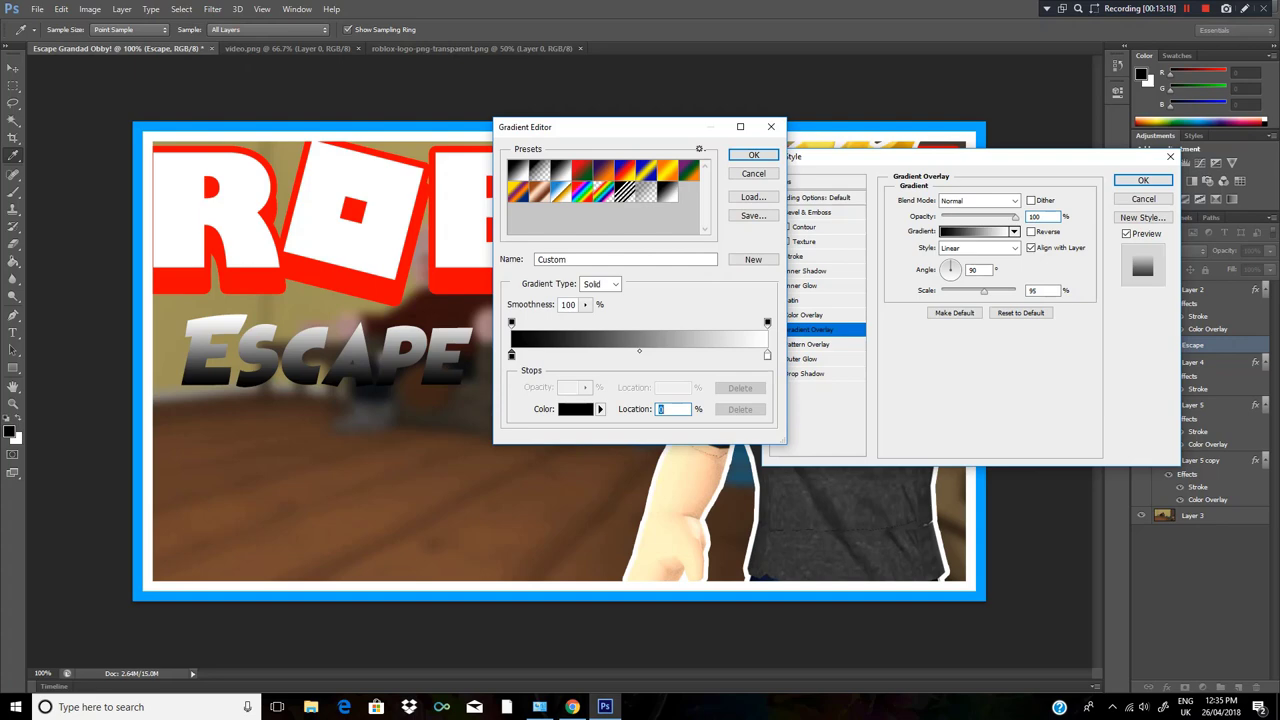
pyautogui.click(575, 409)
pyautogui.moveTo(560, 255); pyautogui.dragTo(462, 358)
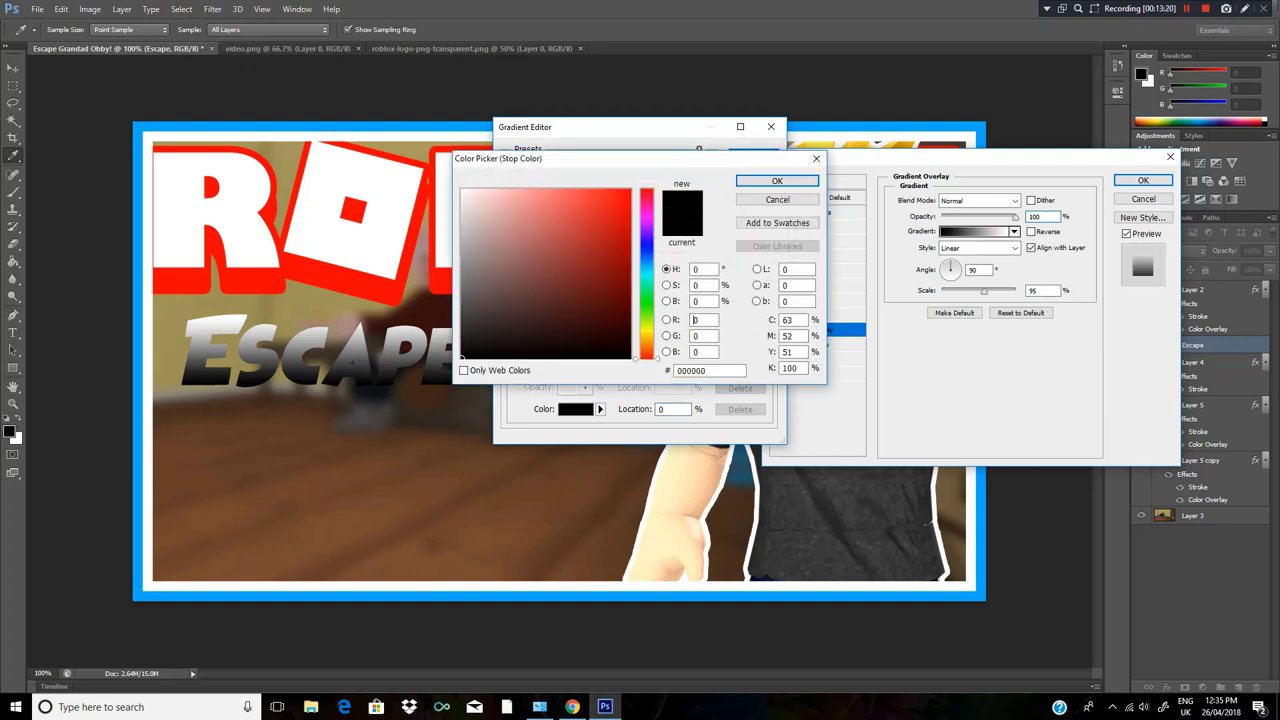
pyautogui.moveTo(646, 357); pyautogui.dragTo(646, 252)
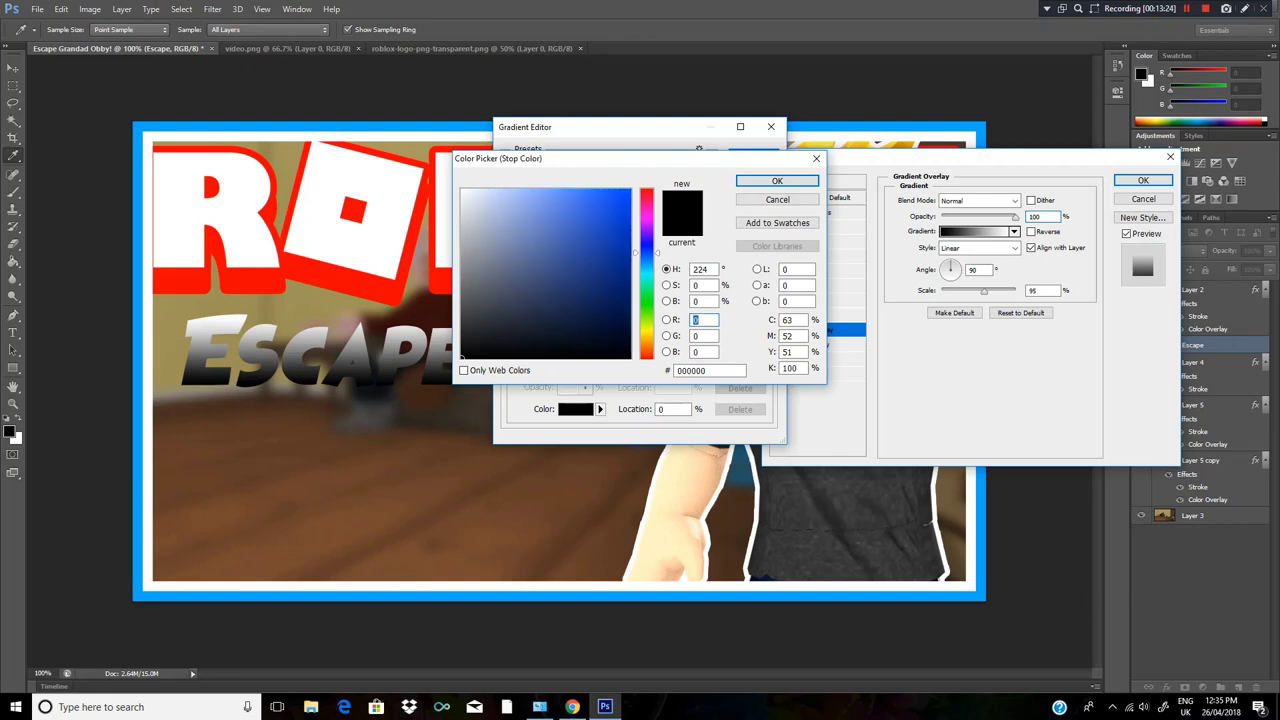
pyautogui.click(630, 190)
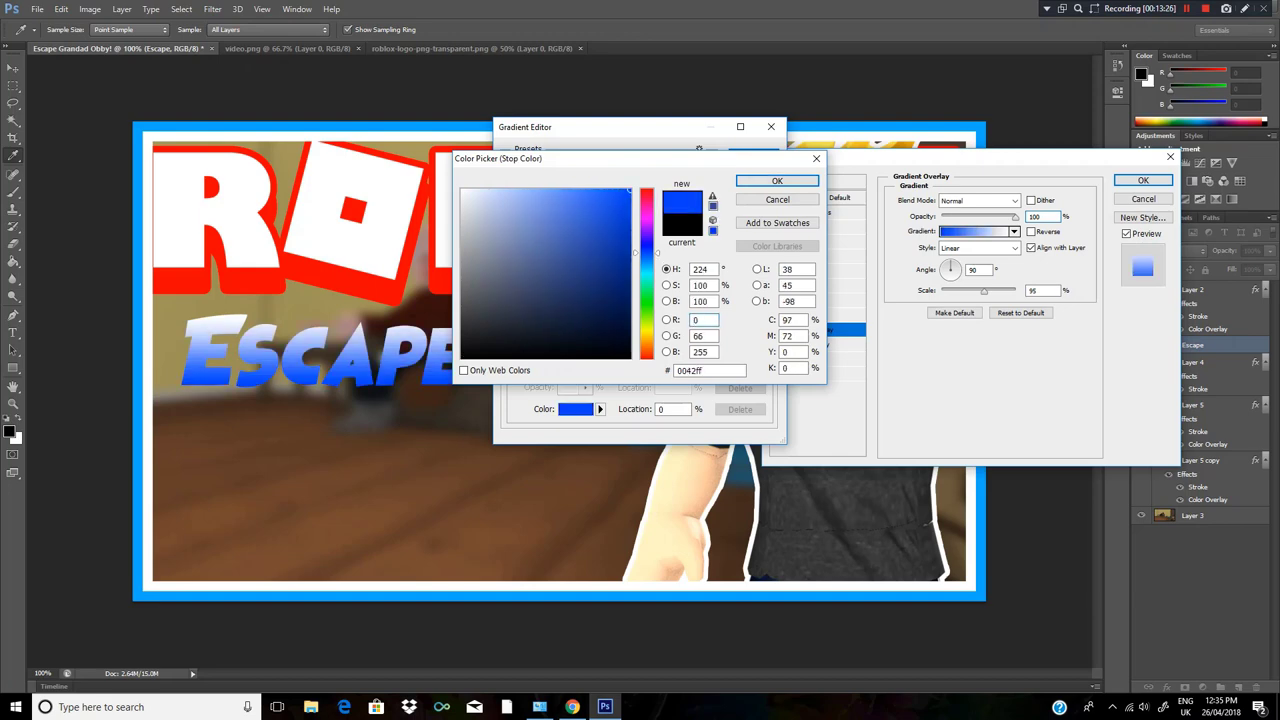
pyautogui.click(777, 181)
# Set the gradient's end colour stop, at location 100%, to the violet-blue 3600ff.
pyautogui.doubleClick(767, 355)
pyautogui.click(530, 264)
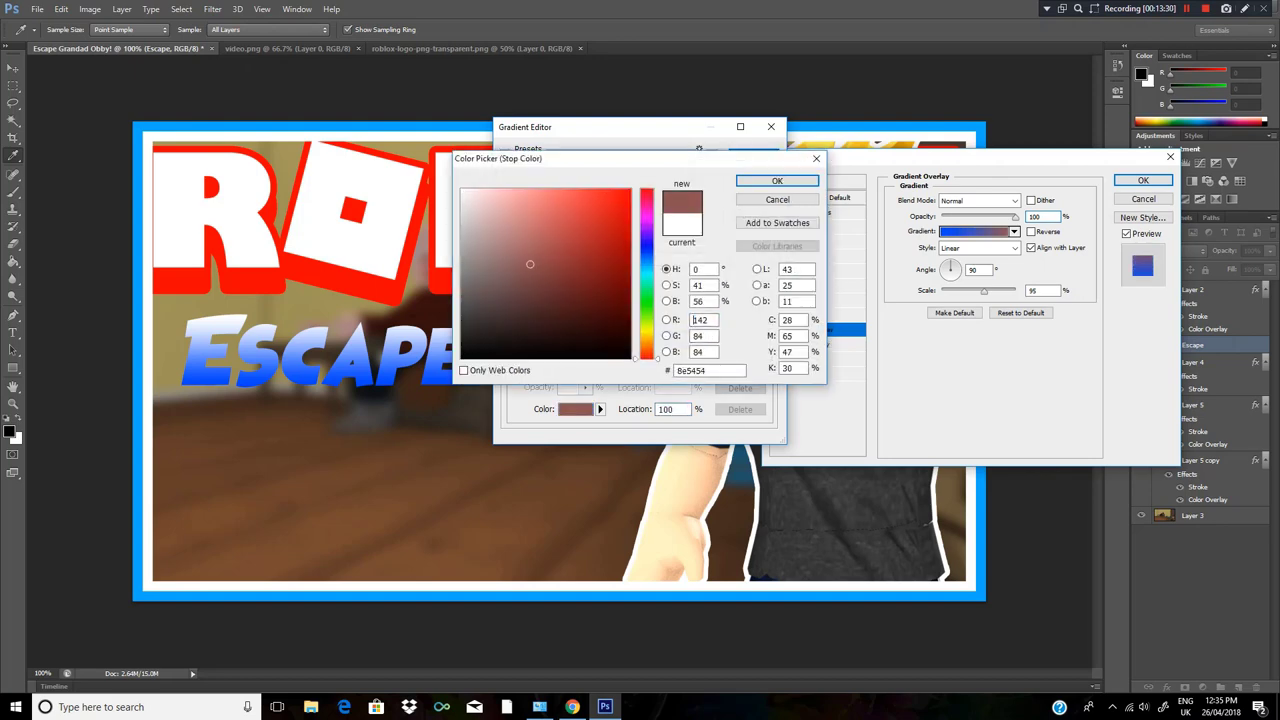
pyautogui.moveTo(530, 264); pyautogui.dragTo(512, 277)
pyautogui.moveTo(646, 300); pyautogui.dragTo(646, 233)
pyautogui.moveTo(512, 277); pyautogui.dragTo(631, 189)
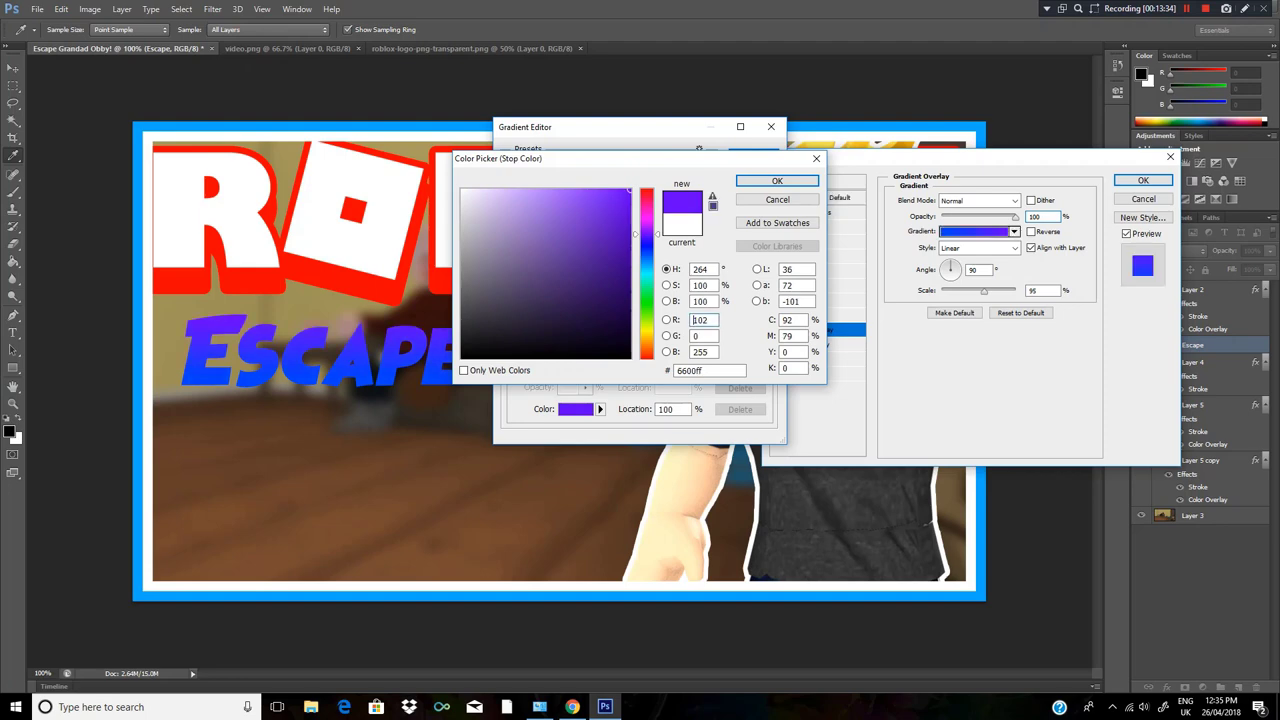
pyautogui.moveTo(646, 234); pyautogui.dragTo(646, 240)
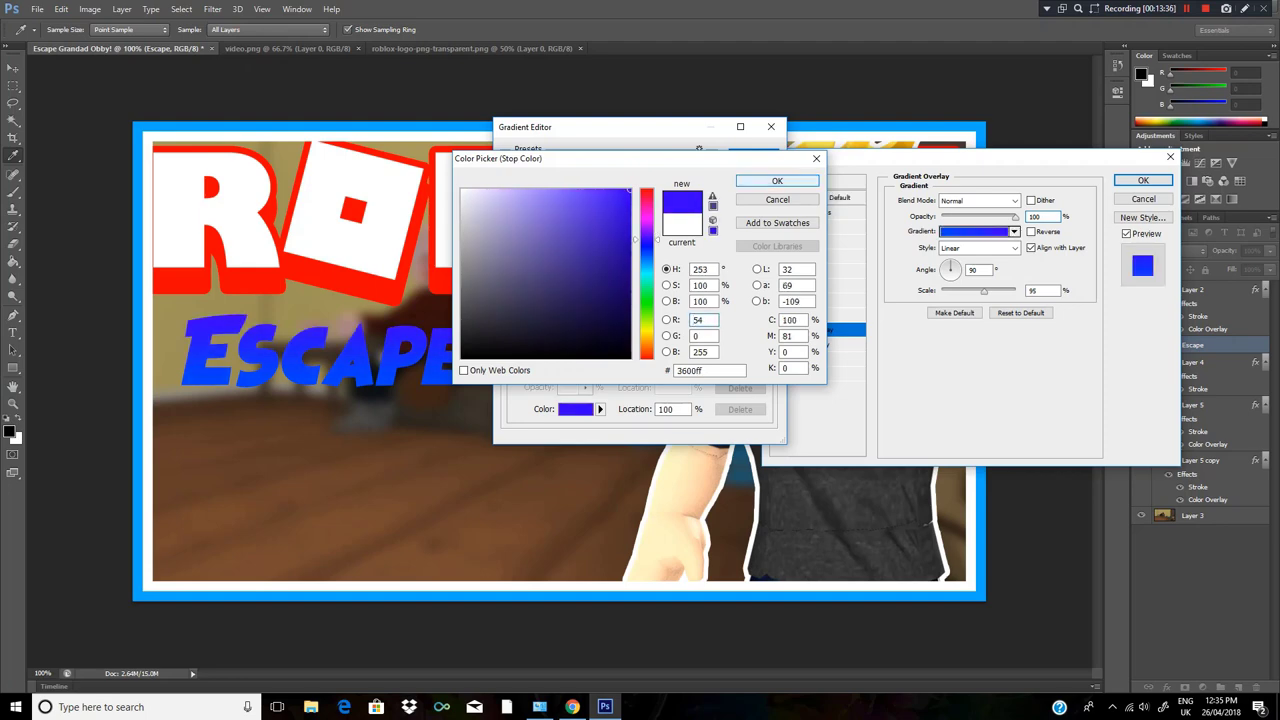
pyautogui.click(777, 180)
# Add an intermediate violet-blue colour stop at 40% of the gradient and apply the overlay to the "Escape" text.
pyautogui.moveTo(584, 355); pyautogui.dragTo(613, 355)
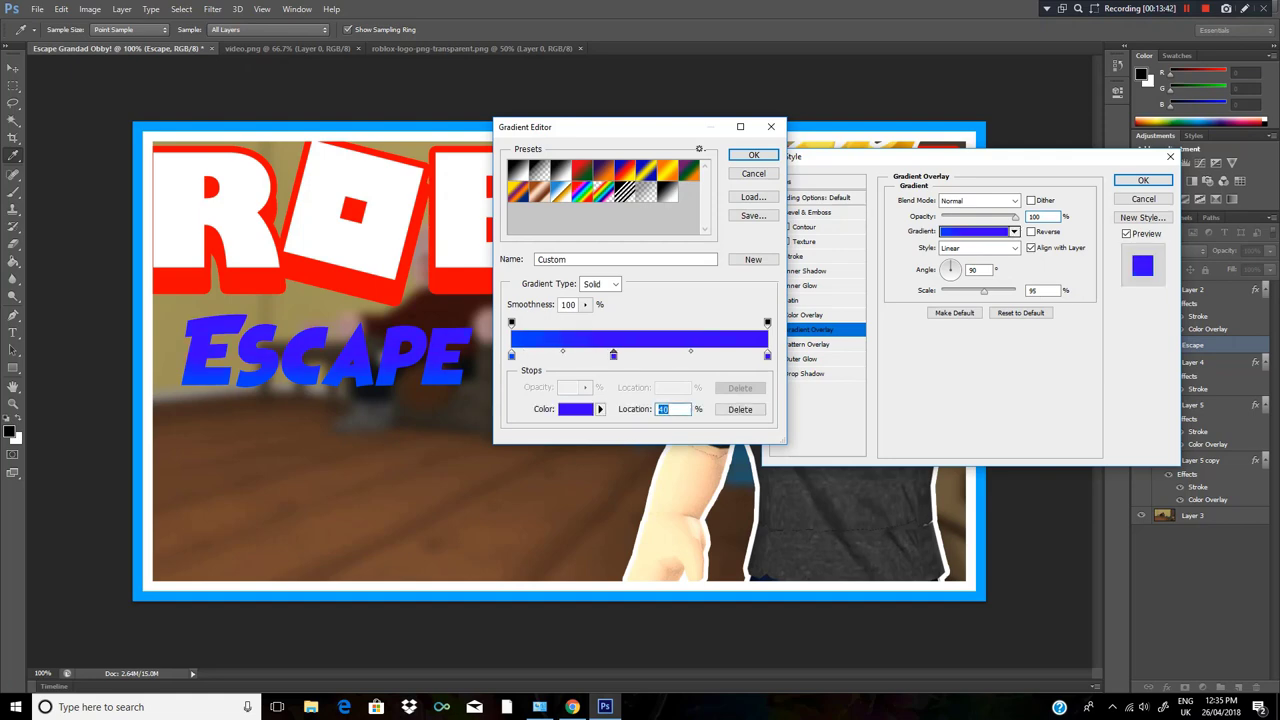
pyautogui.click(697, 355)
pyautogui.click(754, 155)
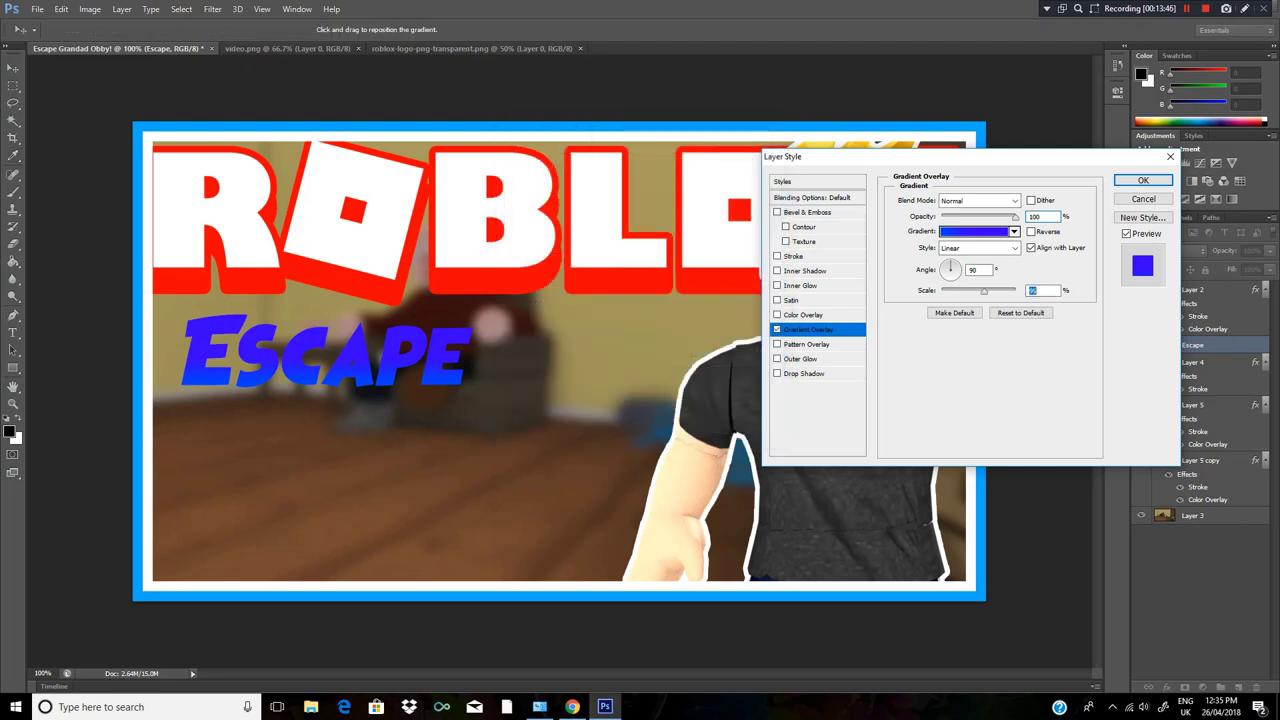
pyautogui.click(1143, 180)
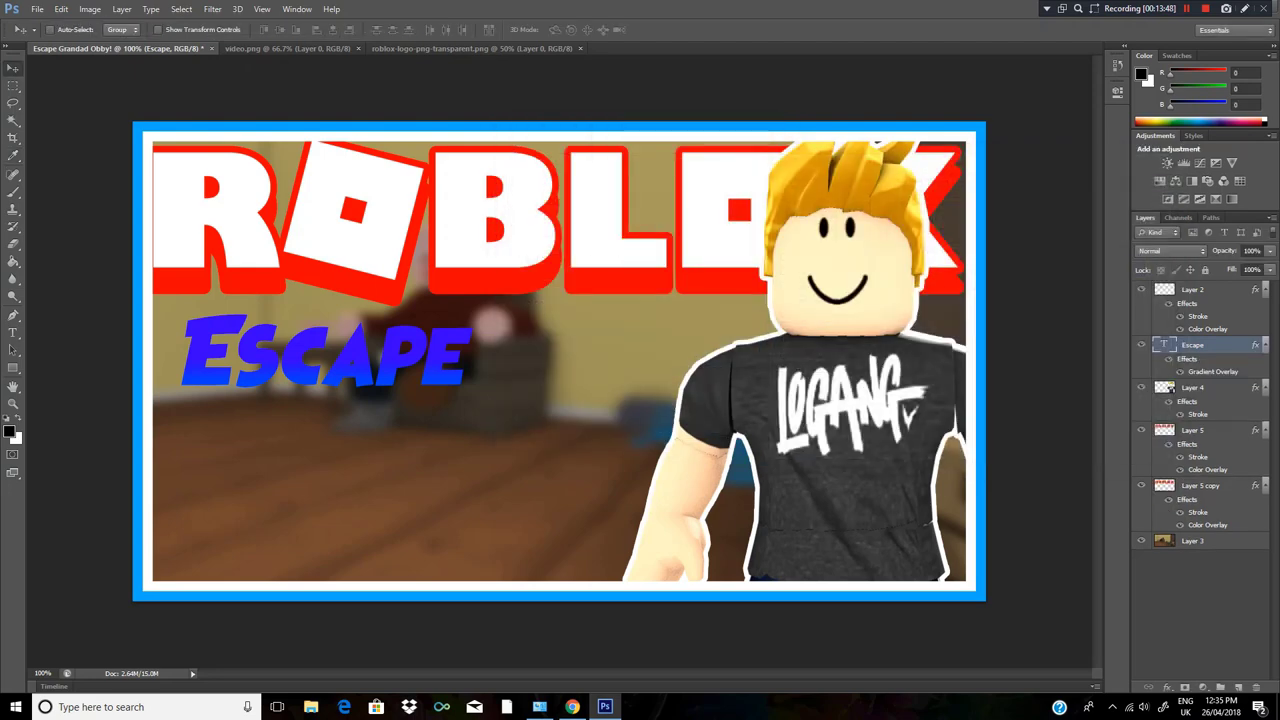
# Add a 7 px black outside Stroke to the "Escape" text layer.
pyautogui.rightClick(1211, 346)
pyautogui.click(1090, 177)
pyautogui.doubleClick(1226, 345)
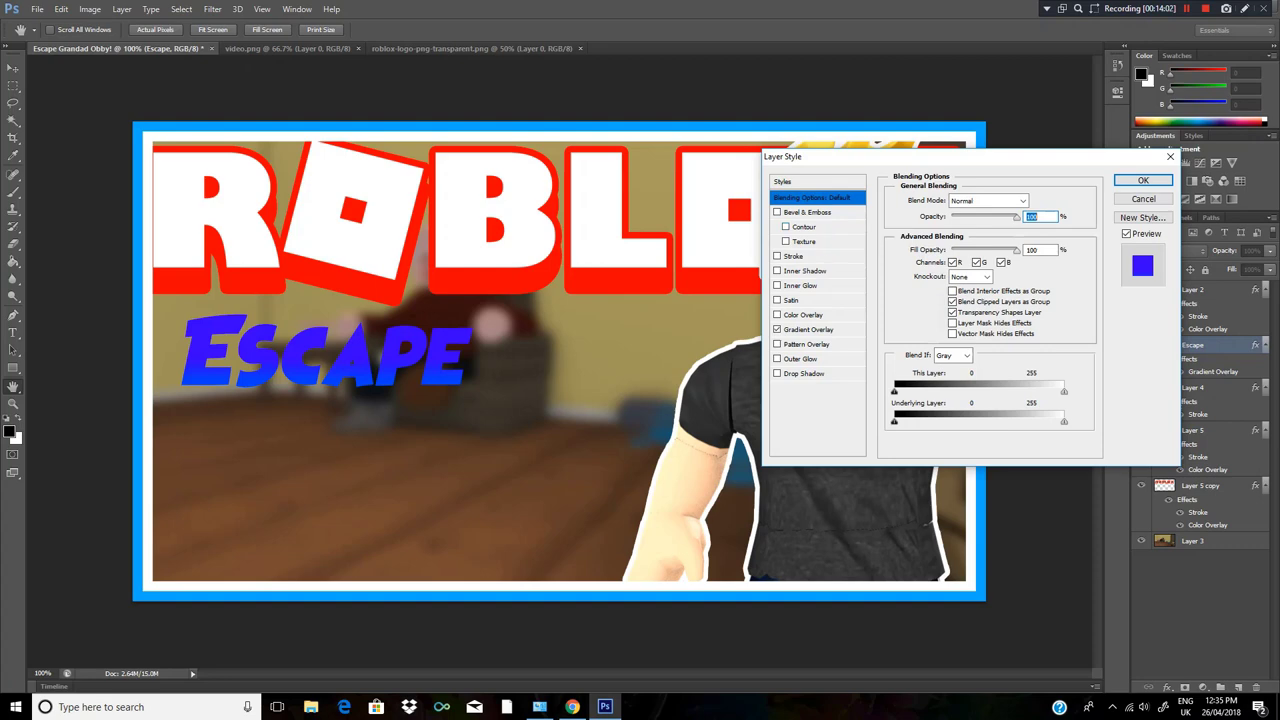
pyautogui.click(793, 256)
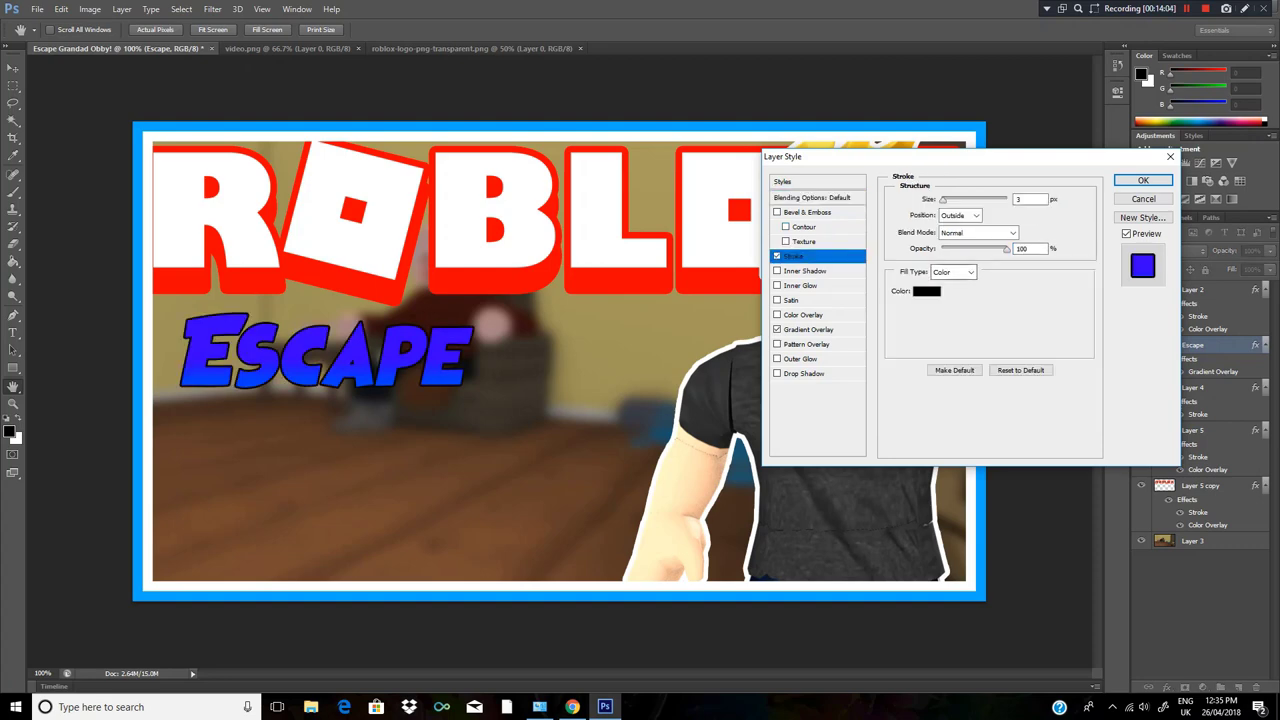
pyautogui.doubleClick(1020, 199)
pyautogui.write('7')
pyautogui.press('Return')
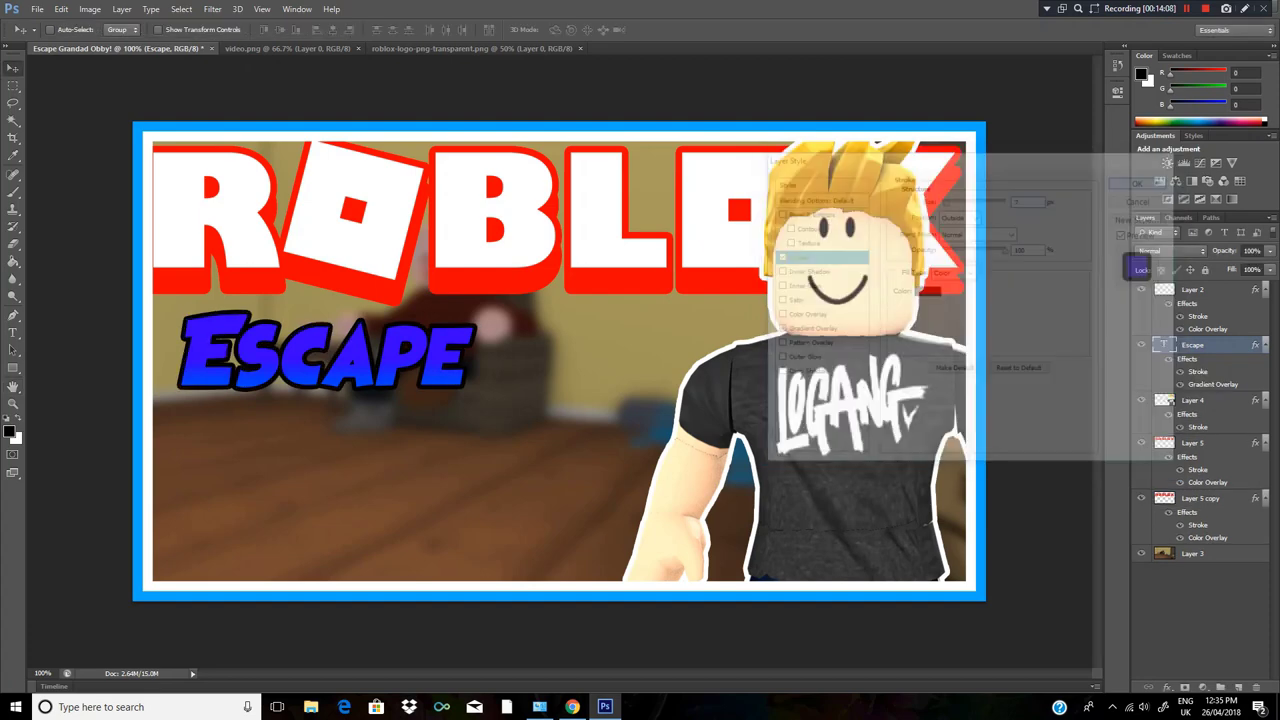
# Duplicate the "Escape" text layer and rename the copy "Grandpa".
pyautogui.hotkey('ctrl', 'j')
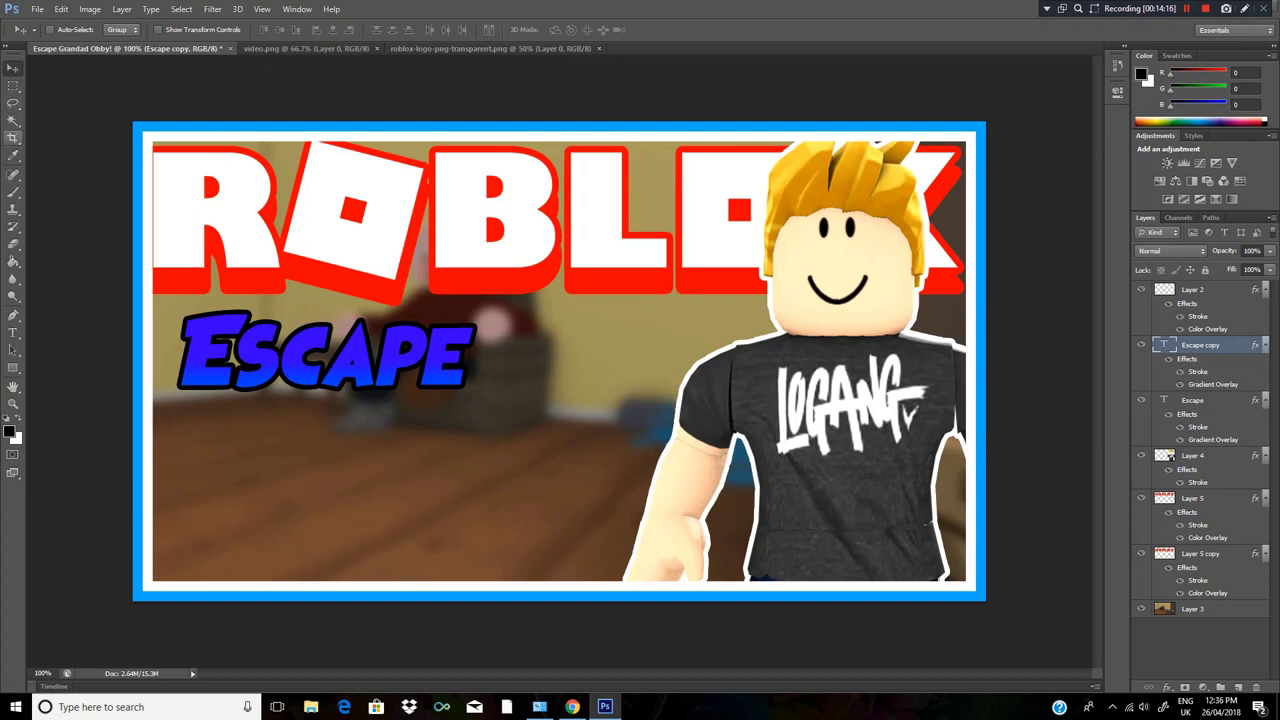
pyautogui.doubleClick(1201, 345)
pyautogui.write('Grandpa')
pyautogui.press('Return')
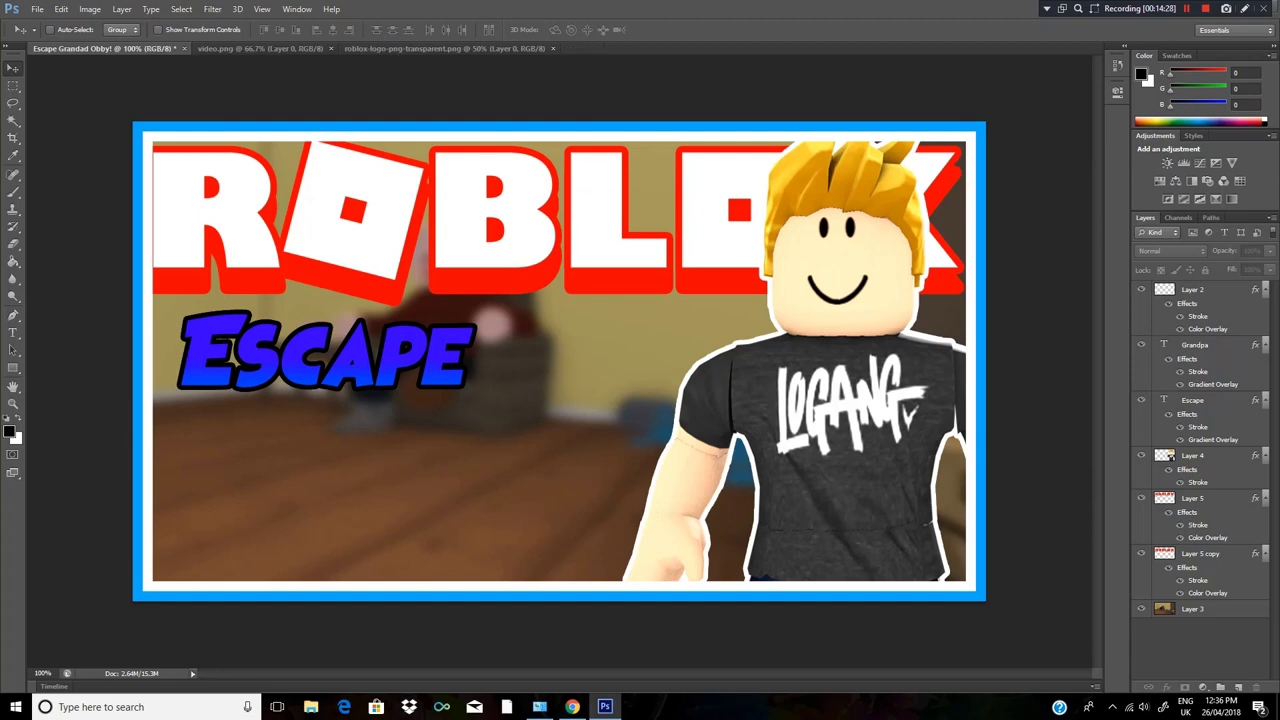
# Move the duplicated text on the Grandpa layer directly beneath the original "Escape" text.
pyautogui.click(325, 352)
pyautogui.click(660, 260)
pyautogui.click(1195, 345)
pyautogui.moveTo(400, 332); pyautogui.dragTo(400, 417)
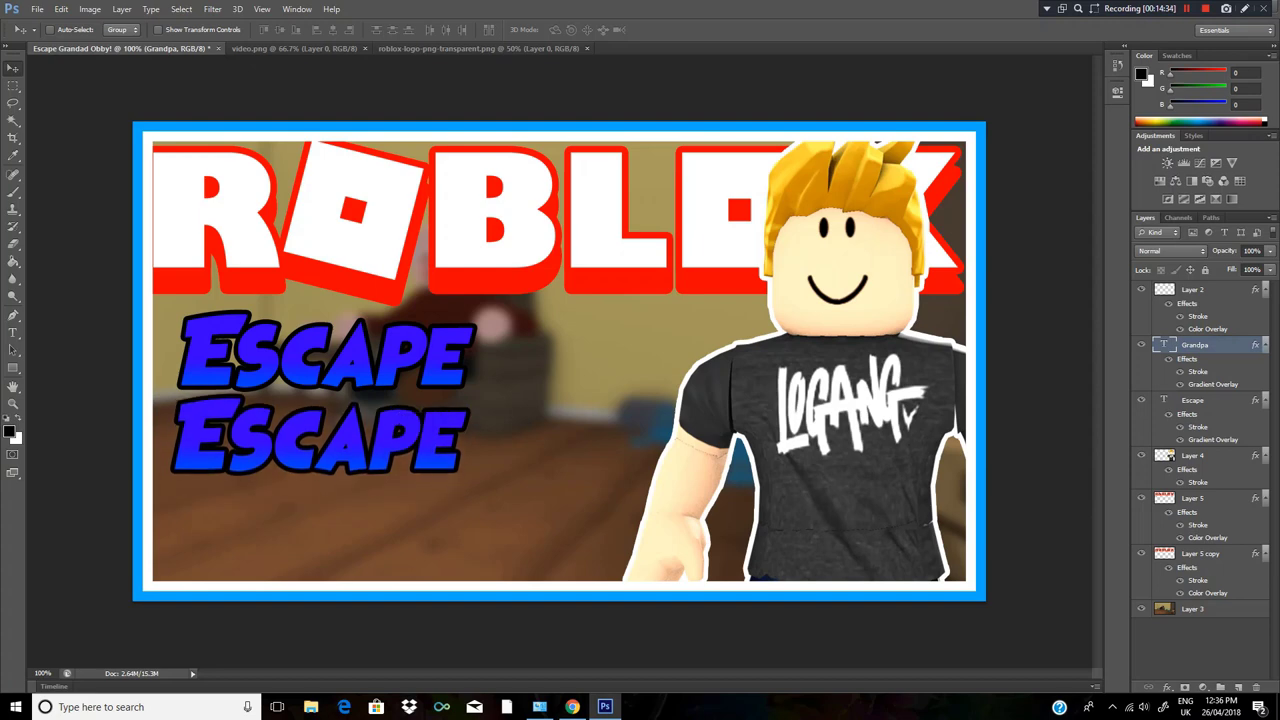
pyautogui.click(1186, 8)
pyautogui.click(1186, 8)
# Replace the wording of the lower "Escape" text with "Grandpa".
pyautogui.press('t')
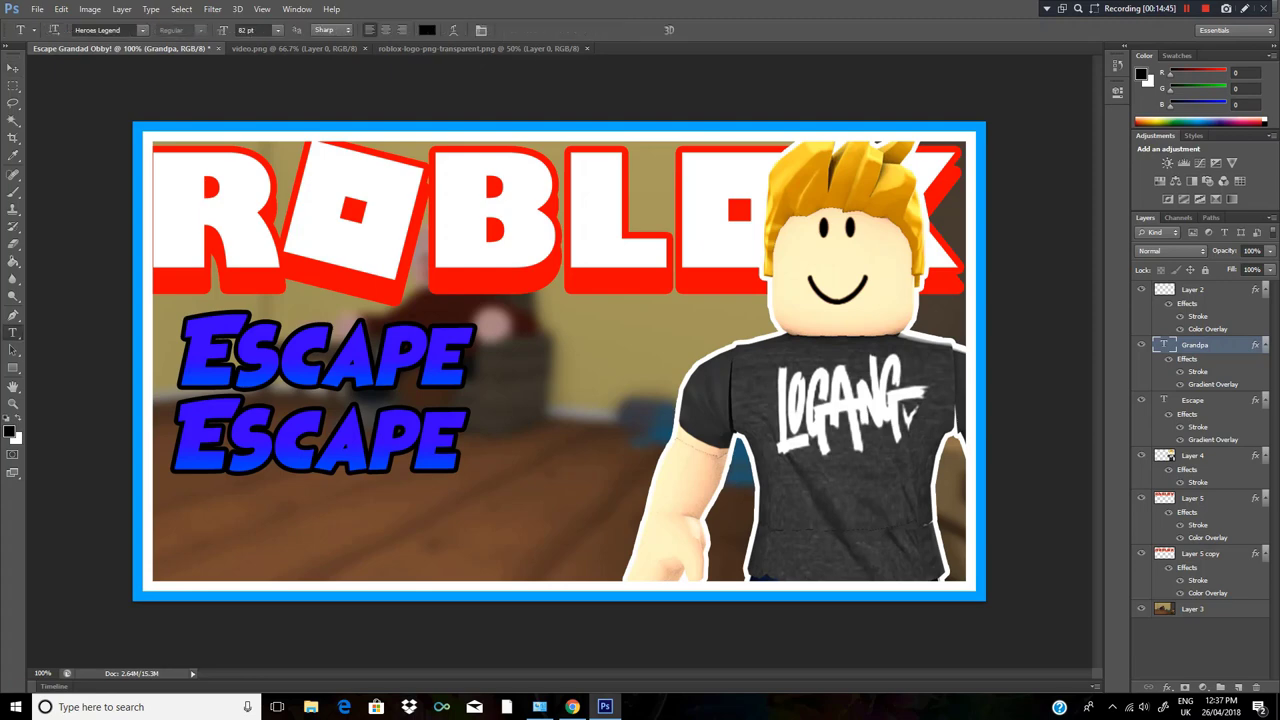
pyautogui.doubleClick(167, 464)
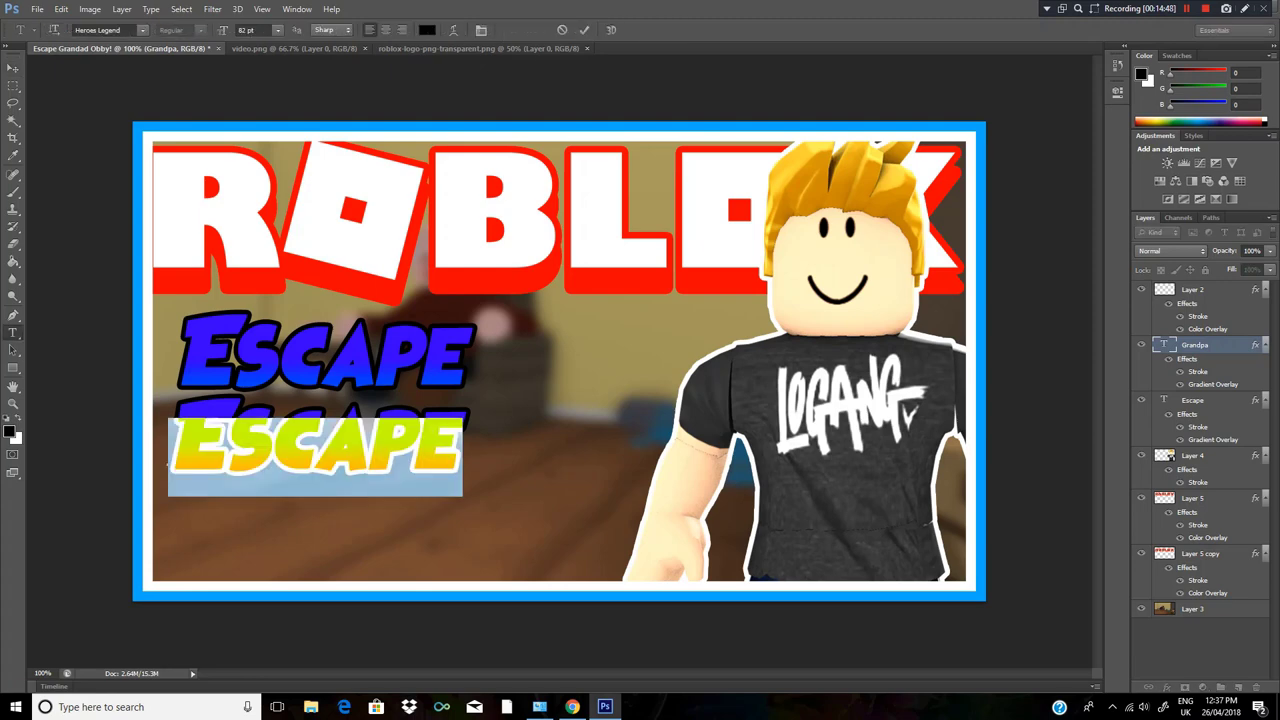
pyautogui.press('BackSpace')
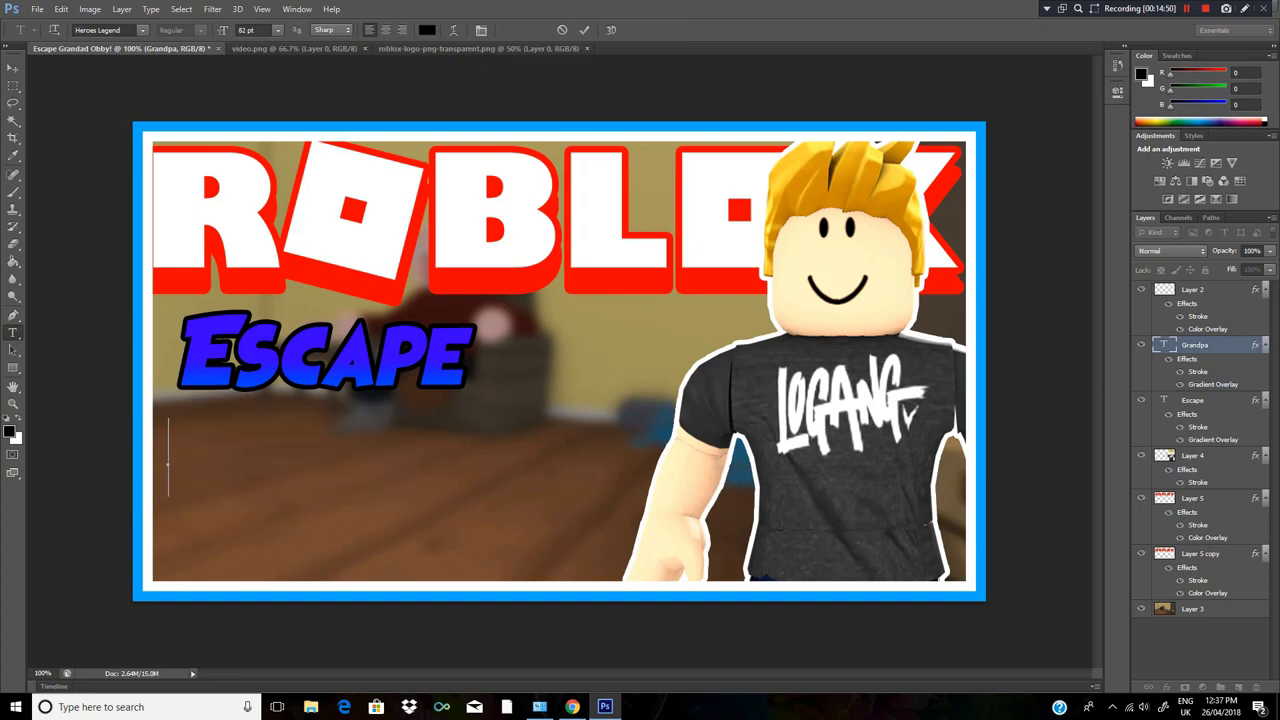
pyautogui.write('Grand')
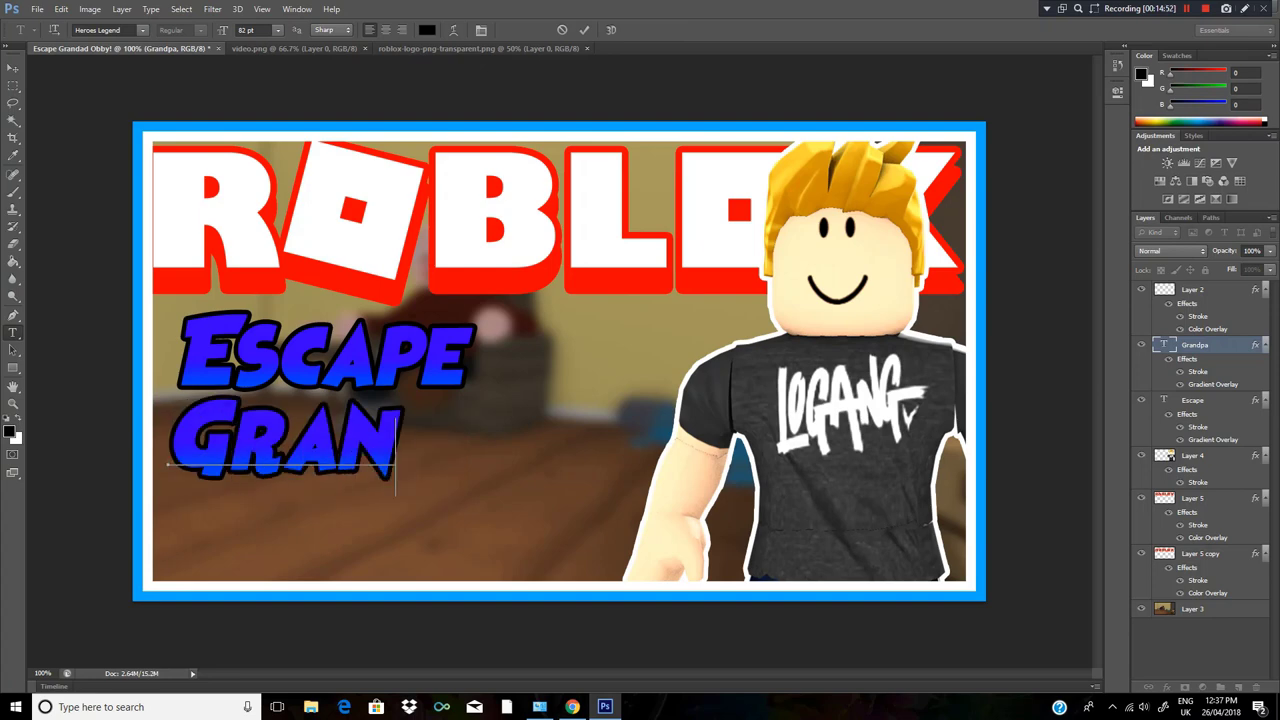
pyautogui.write('pa')
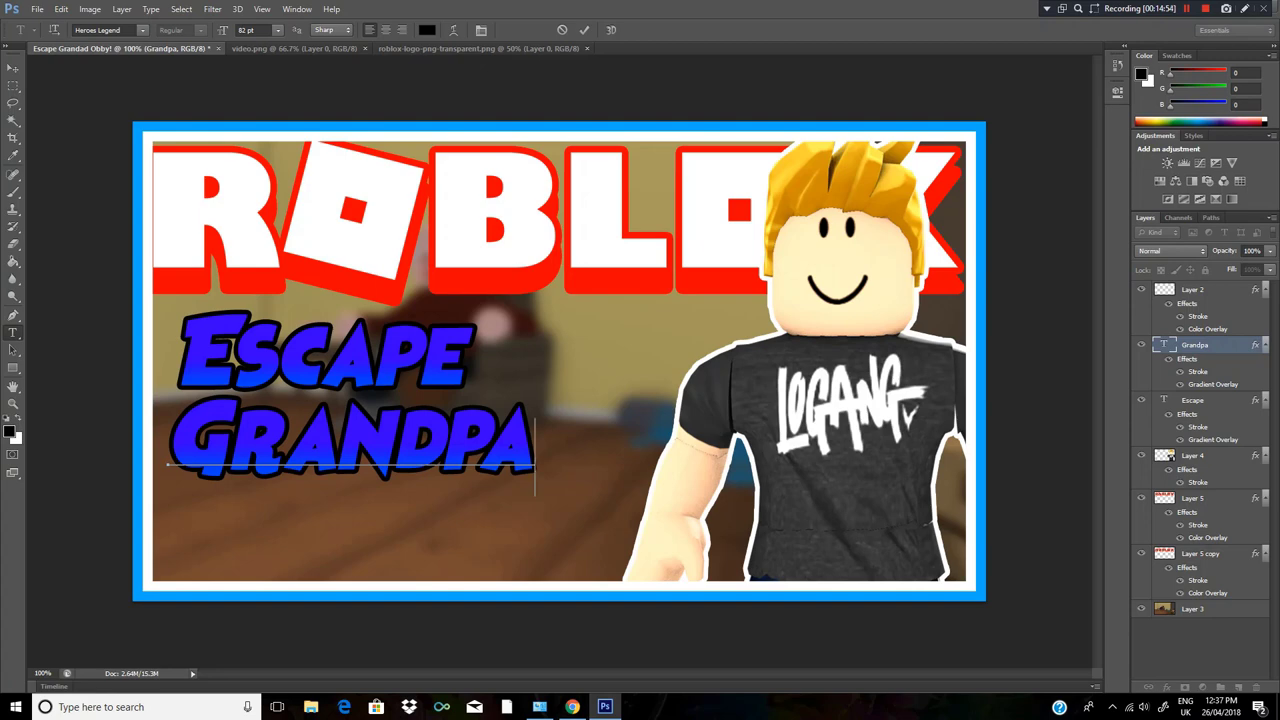
# Try adding "Obby" as a second line below "Grandpa" in the same text layer, and remove it.
pyautogui.press('Return')
pyautogui.write('Obby')
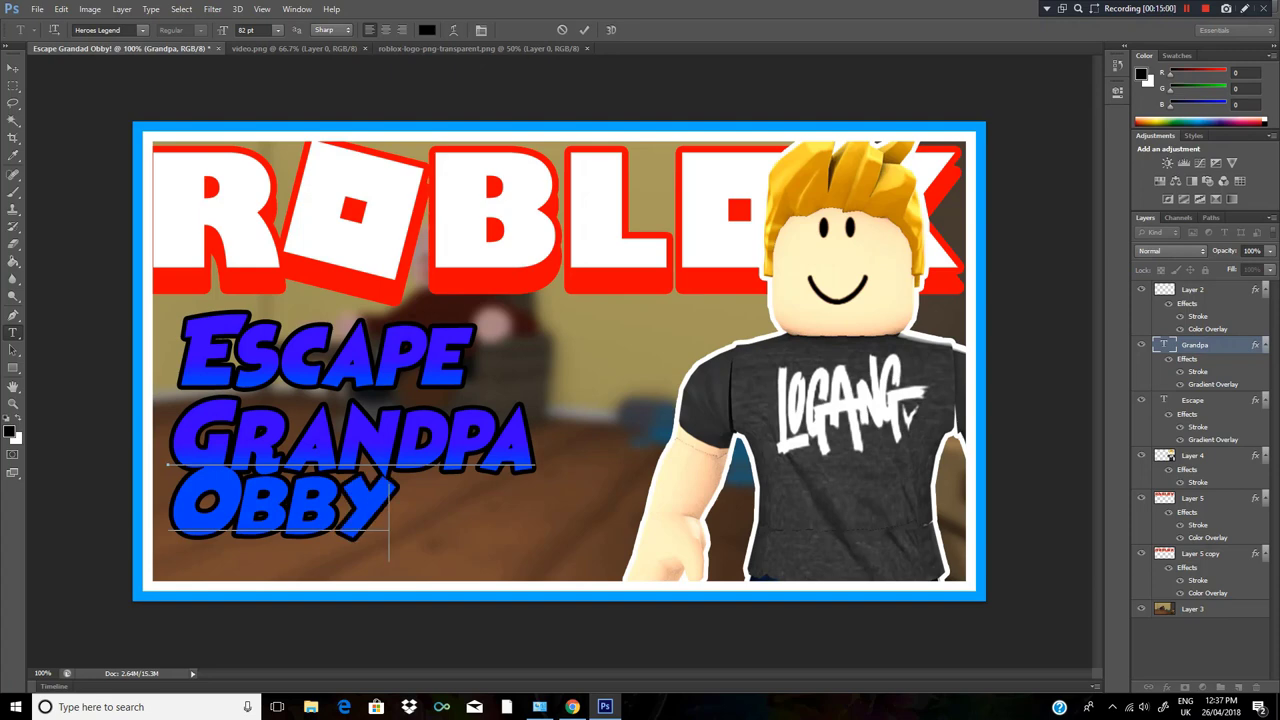
pyautogui.press('BackSpace')
pyautogui.press('BackSpace')
pyautogui.press('BackSpace')
pyautogui.press('BackSpace')
pyautogui.press('BackSpace')
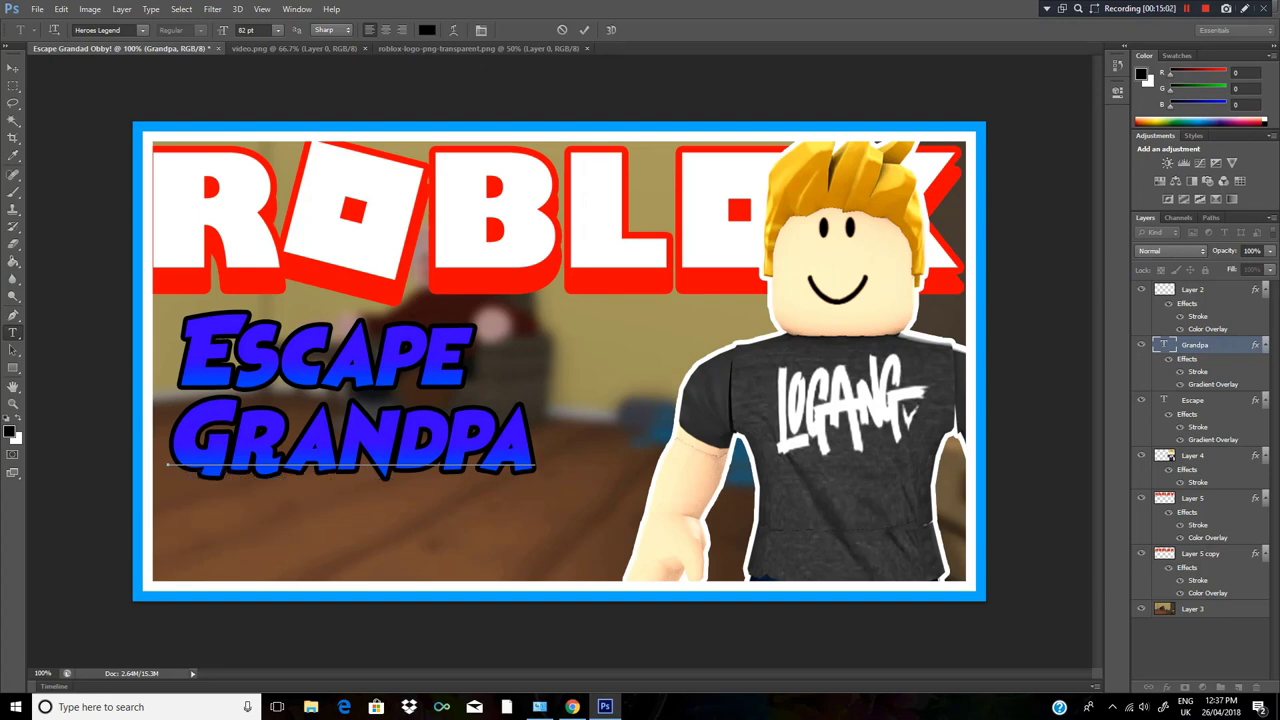
pyautogui.press('Return')
pyautogui.press('BackSpace')
# Finish editing the "Grandpa" text and place a duplicate of its layer directly beneath it.
pyautogui.hotkey('ctrl', 'Return')
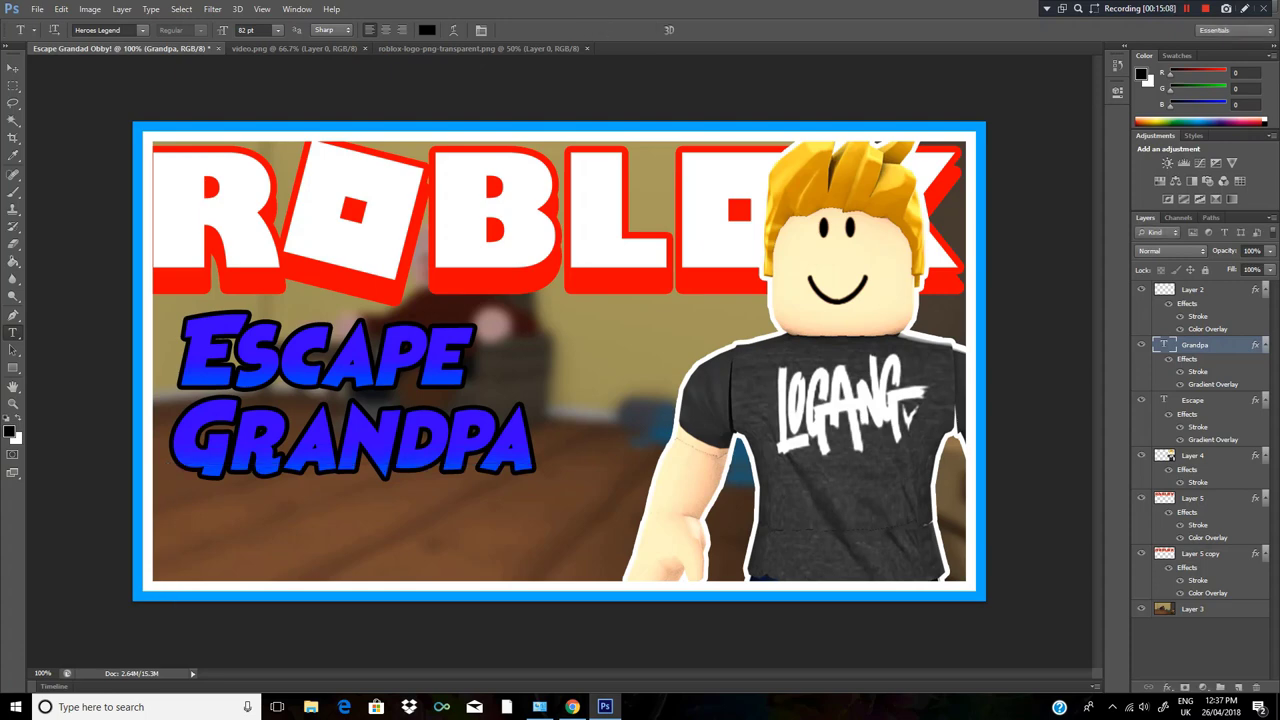
pyautogui.hotkey('ctrl', 'j')
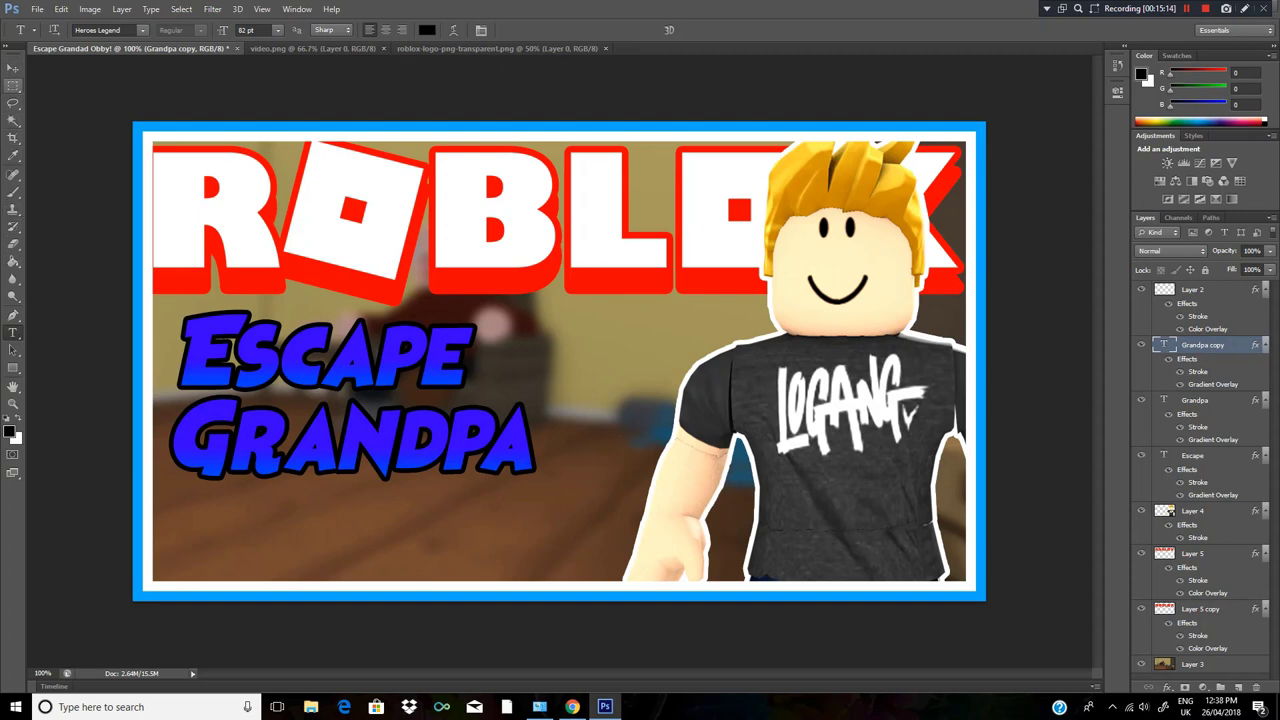
pyautogui.click(13, 67)
pyautogui.moveTo(283, 424); pyautogui.dragTo(280, 512)
# Replace the wording of the lowest "Grandpa" text with "Obby".
pyautogui.click(13, 332)
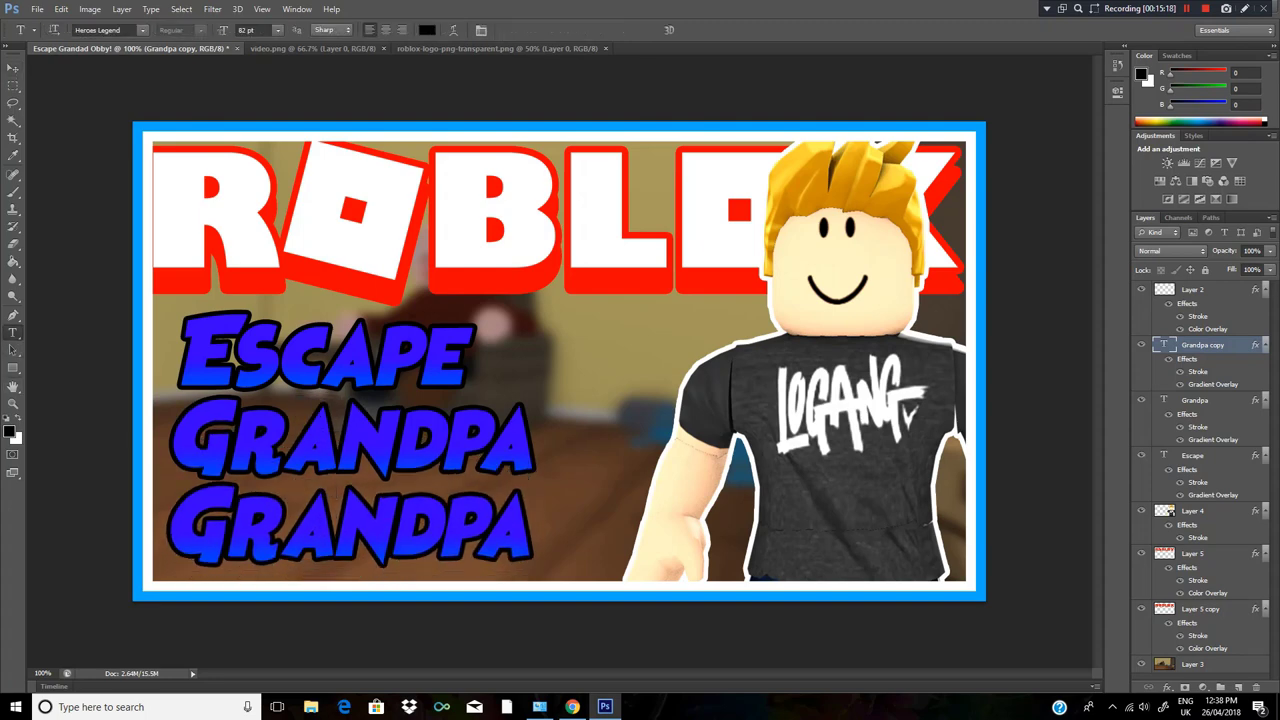
pyautogui.doubleClick(270, 532)
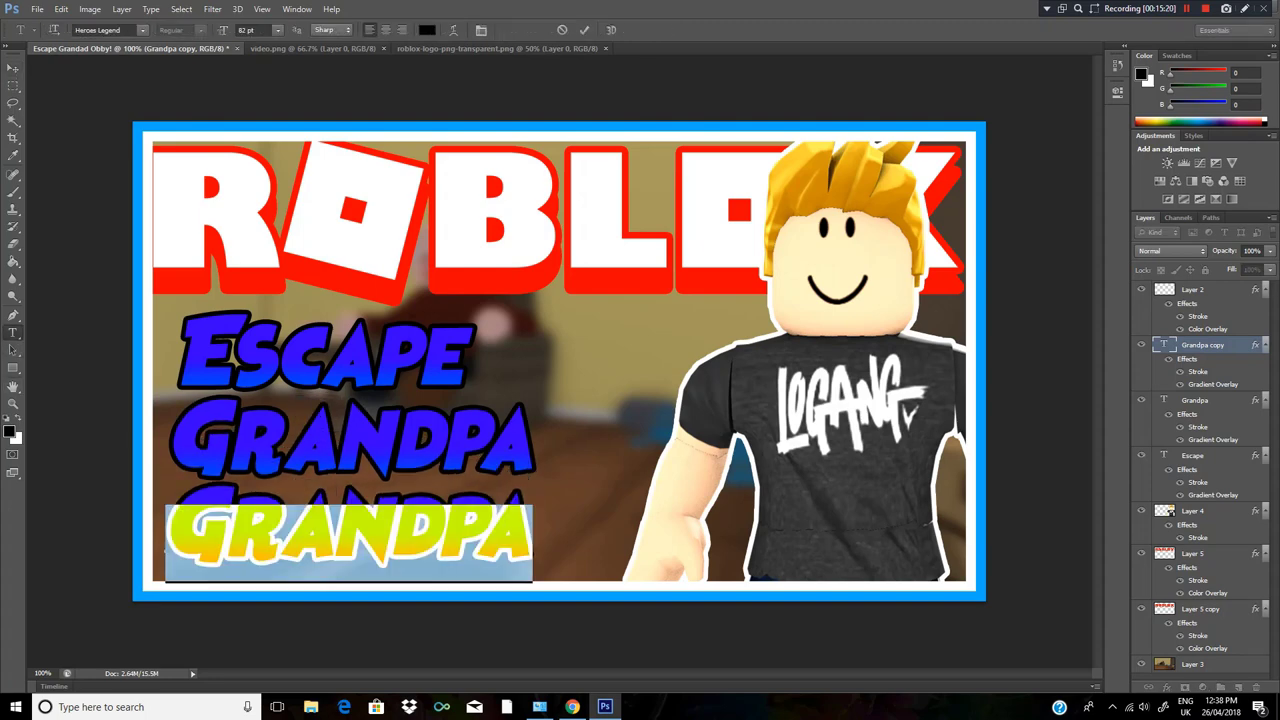
pyautogui.write('Obby')
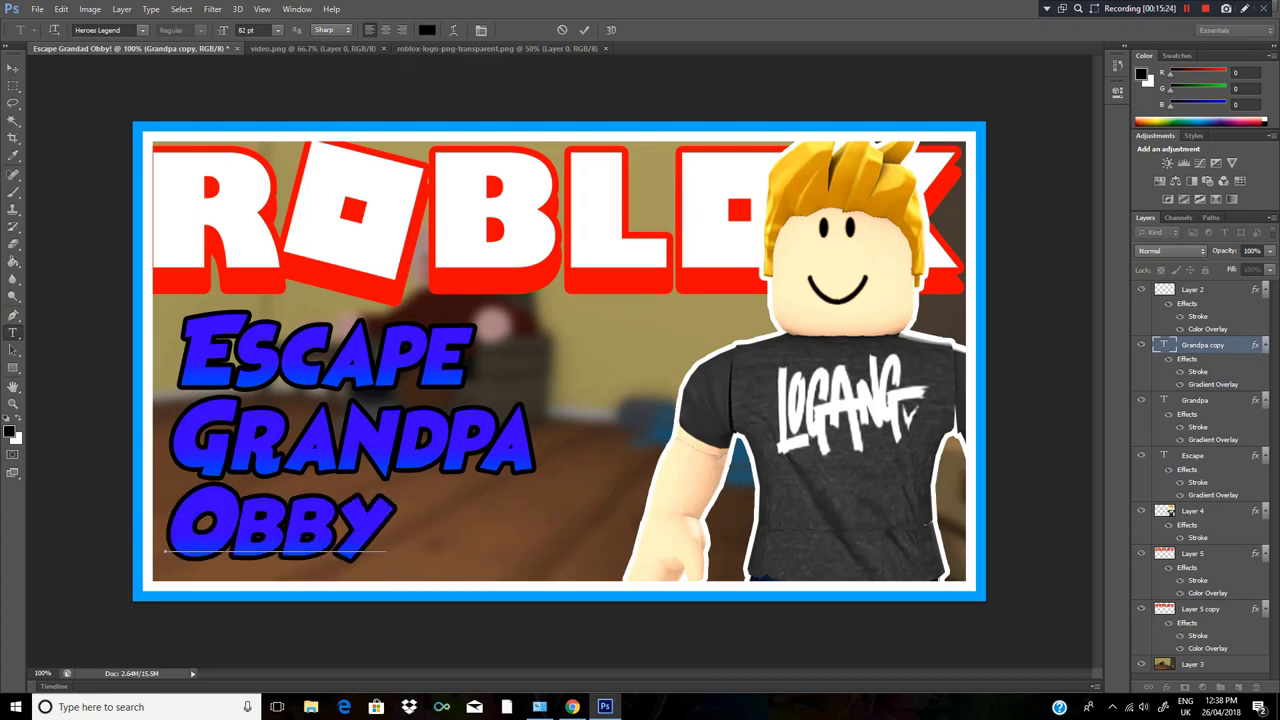
pyautogui.press('Return')
pyautogui.press('BackSpace')
pyautogui.hotkey('ctrl', 'Return')
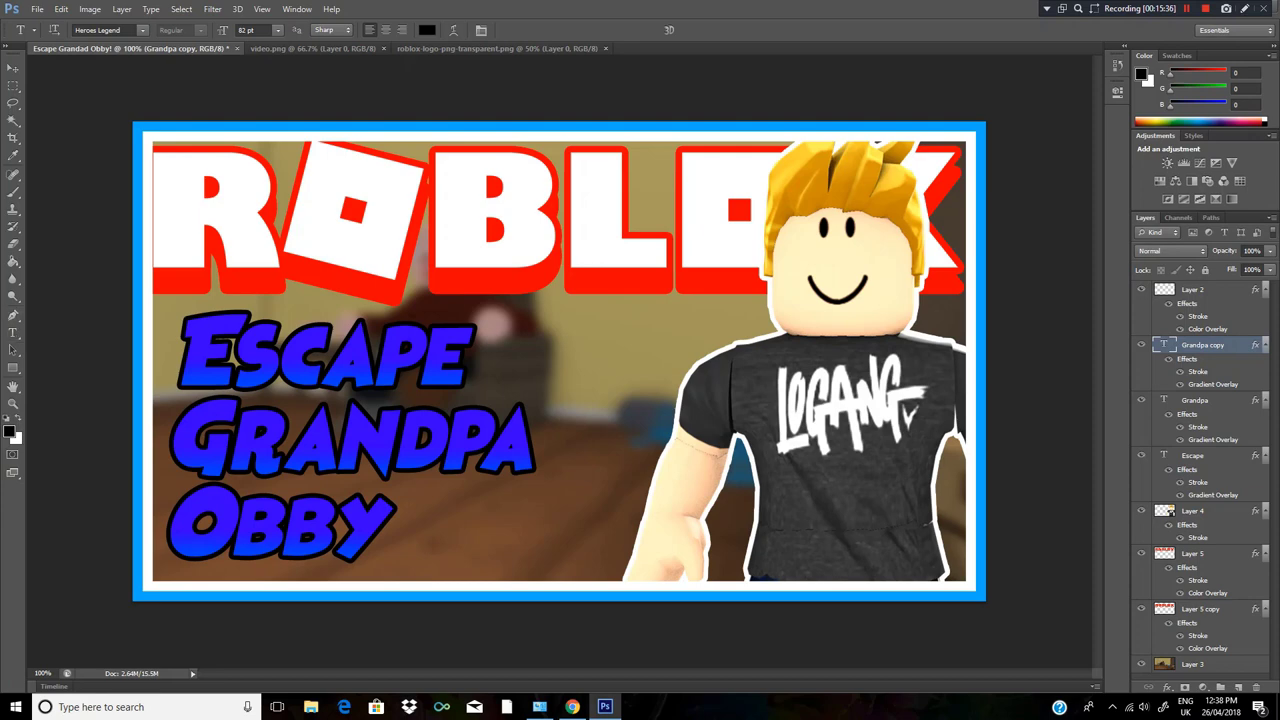
# Scale the "Obby" text down to about 66.5% and place it beneath "Grandpa" against the thumbnail's left inner border.
pyautogui.hotkey('ctrl', 't')
pyautogui.moveTo(165, 487); pyautogui.dragTo(242, 542)
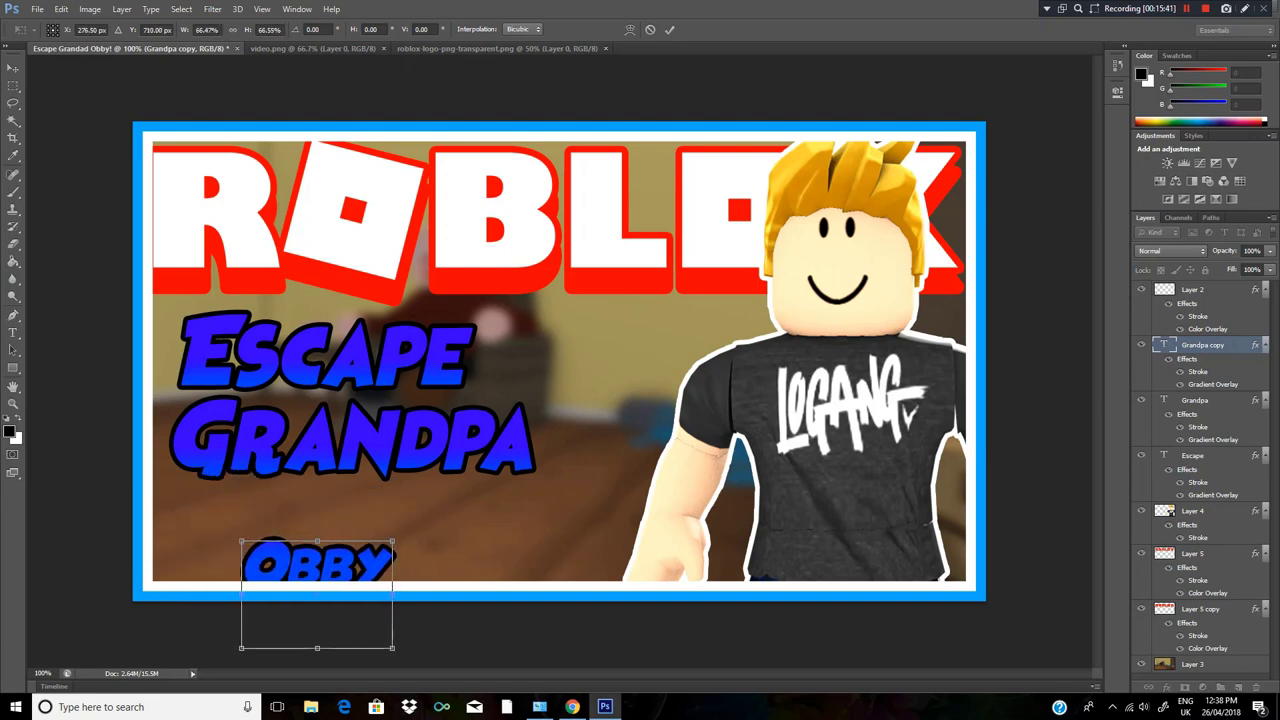
pyautogui.moveTo(350, 544); pyautogui.dragTo(299, 517)
pyautogui.moveTo(264, 566); pyautogui.dragTo(229, 548)
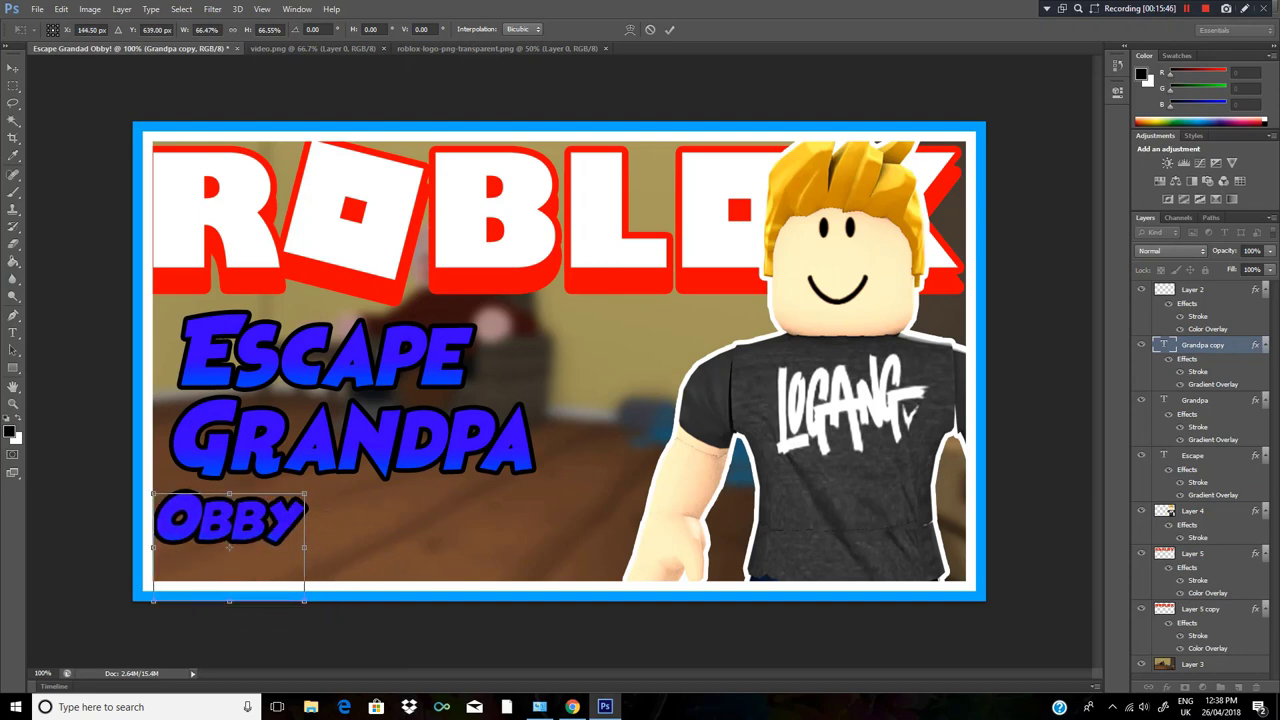
pyautogui.press('Return')
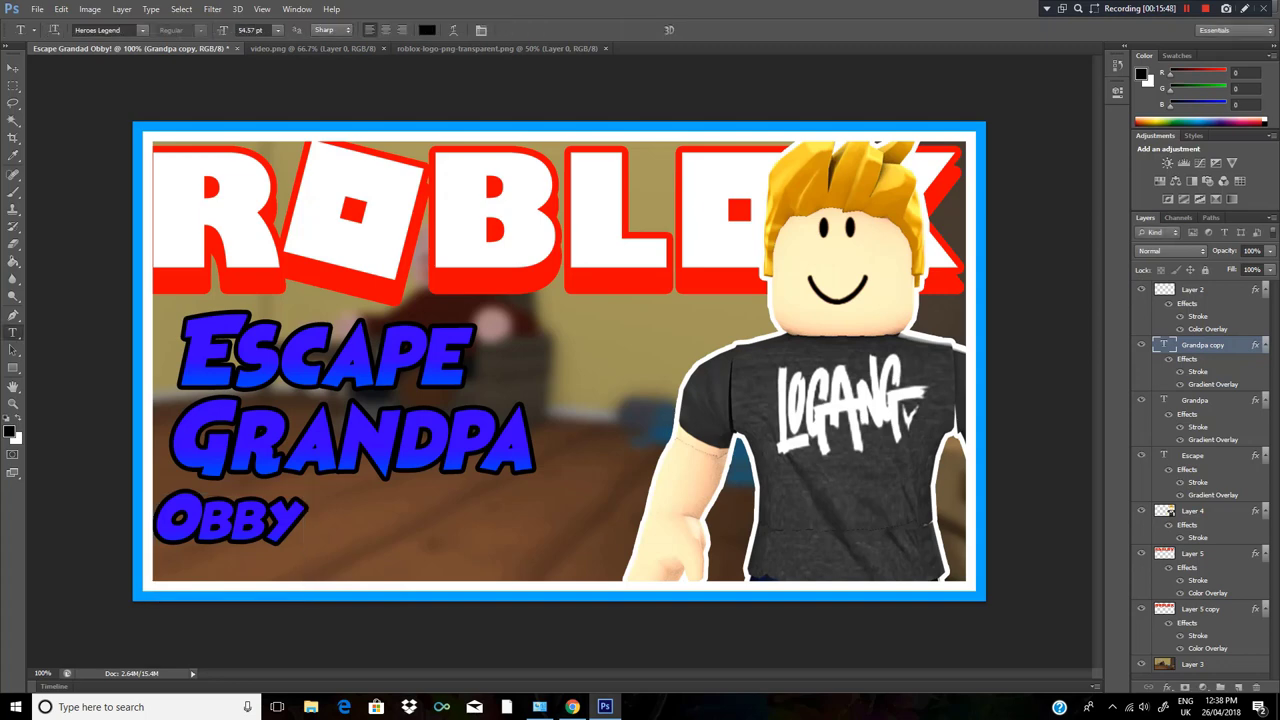
# Scale the "Grandpa" text down to about 69% and place it just above "Obby" near the thumbnail's left border.
pyautogui.hotkey('alt', '[')
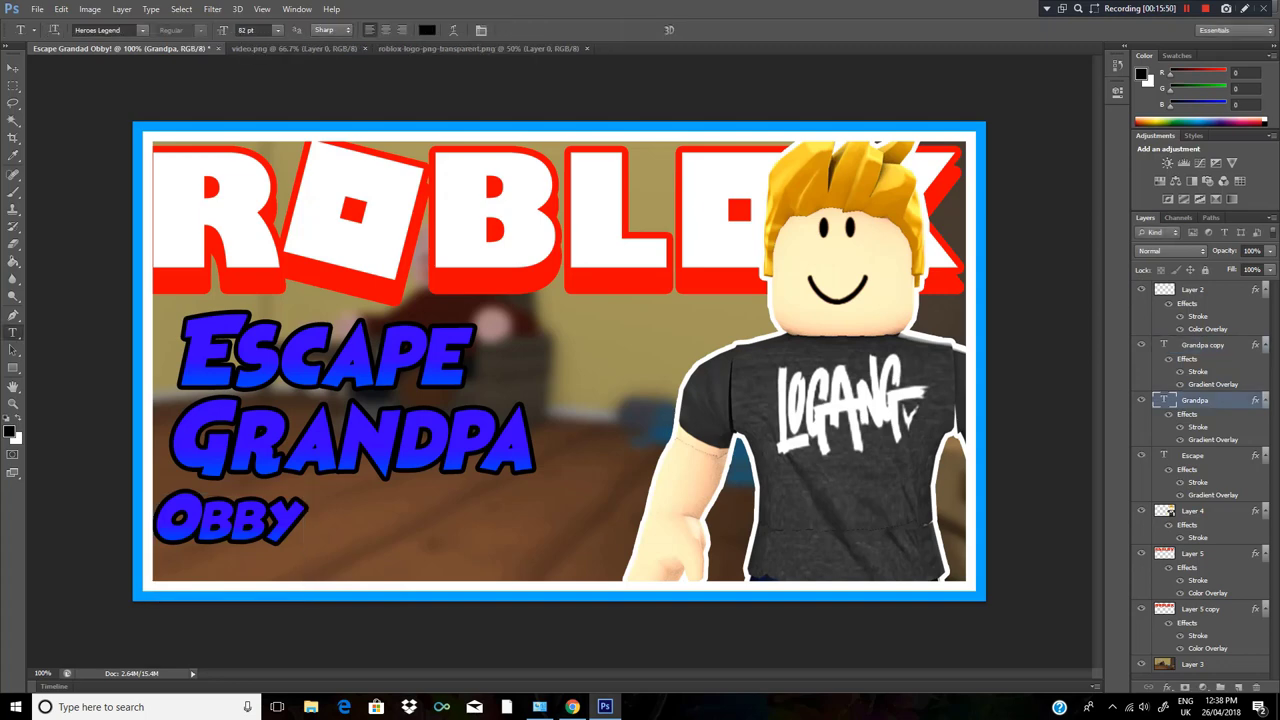
pyautogui.hotkey('shift', 't')
pyautogui.hotkey('ctrl', 't')
pyautogui.moveTo(168, 400); pyautogui.dragTo(283, 451)
pyautogui.moveTo(410, 460); pyautogui.dragTo(290, 441)
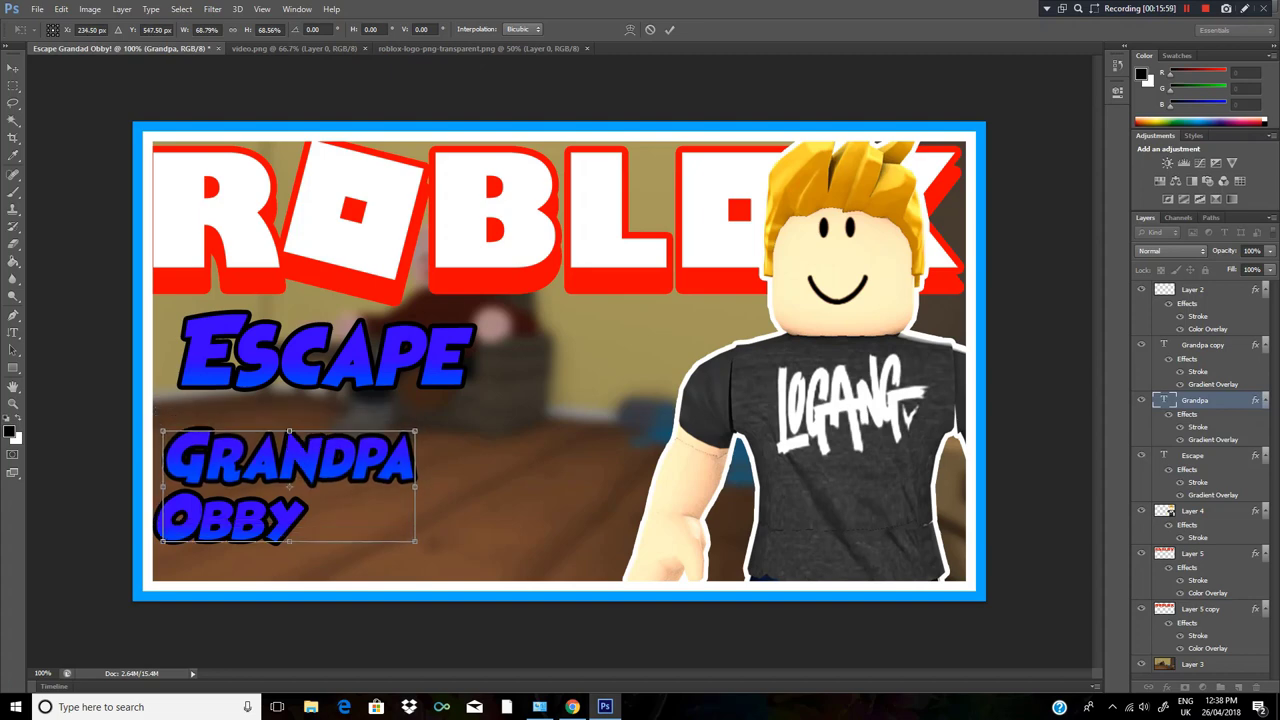
pyautogui.press('Return')
# Scale the "Escape" text down to about 75% and move it left so it sits above "Grandpa".
pyautogui.click(1193, 456)
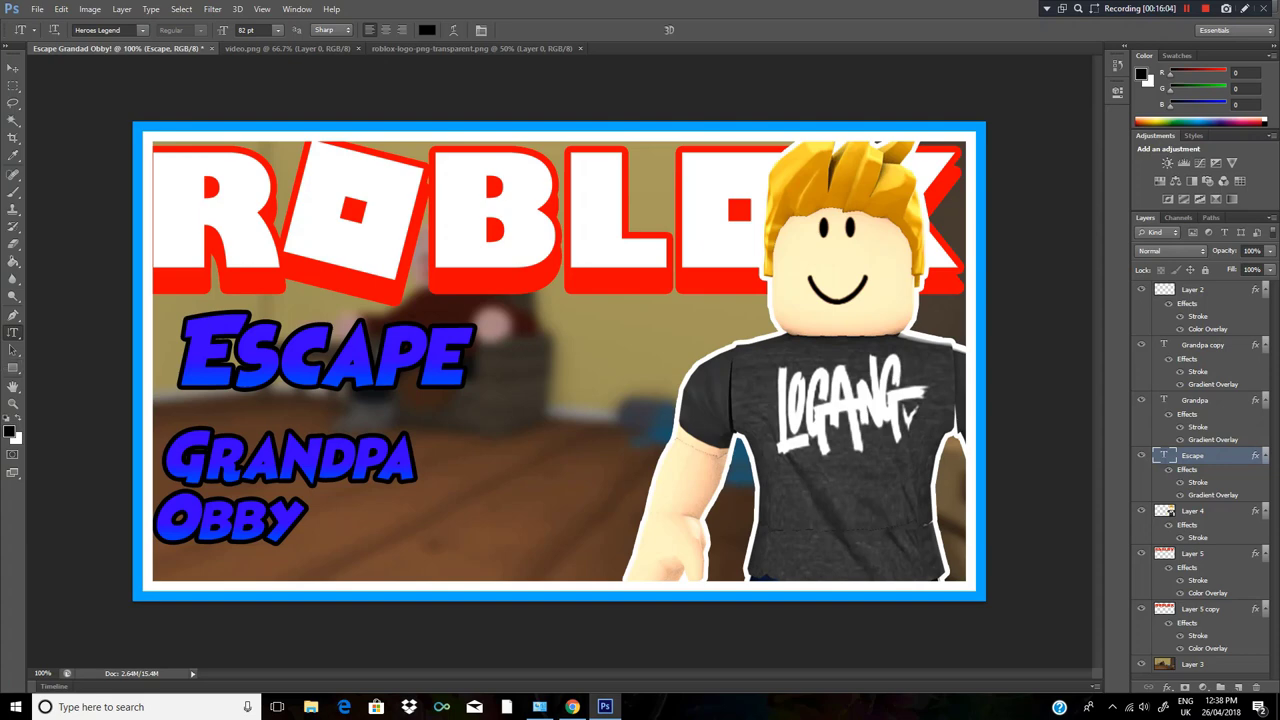
pyautogui.hotkey('ctrl', 't')
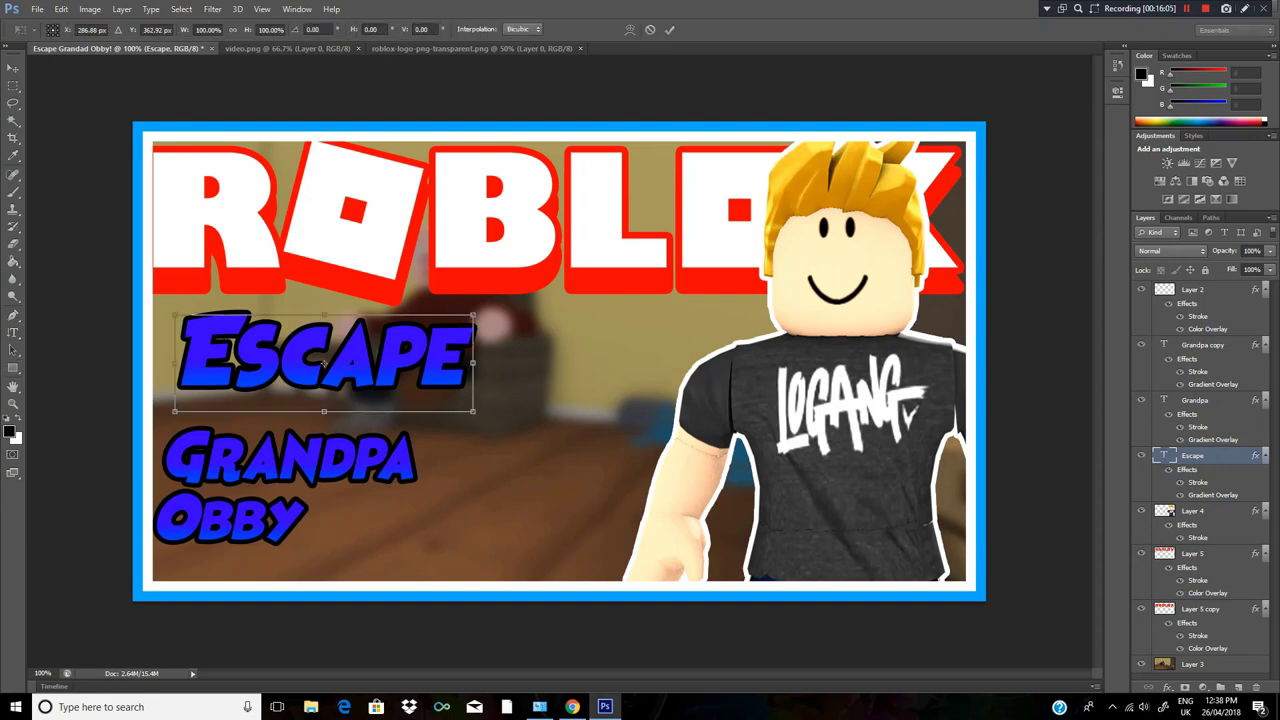
pyautogui.moveTo(175, 316); pyautogui.dragTo(249, 339)
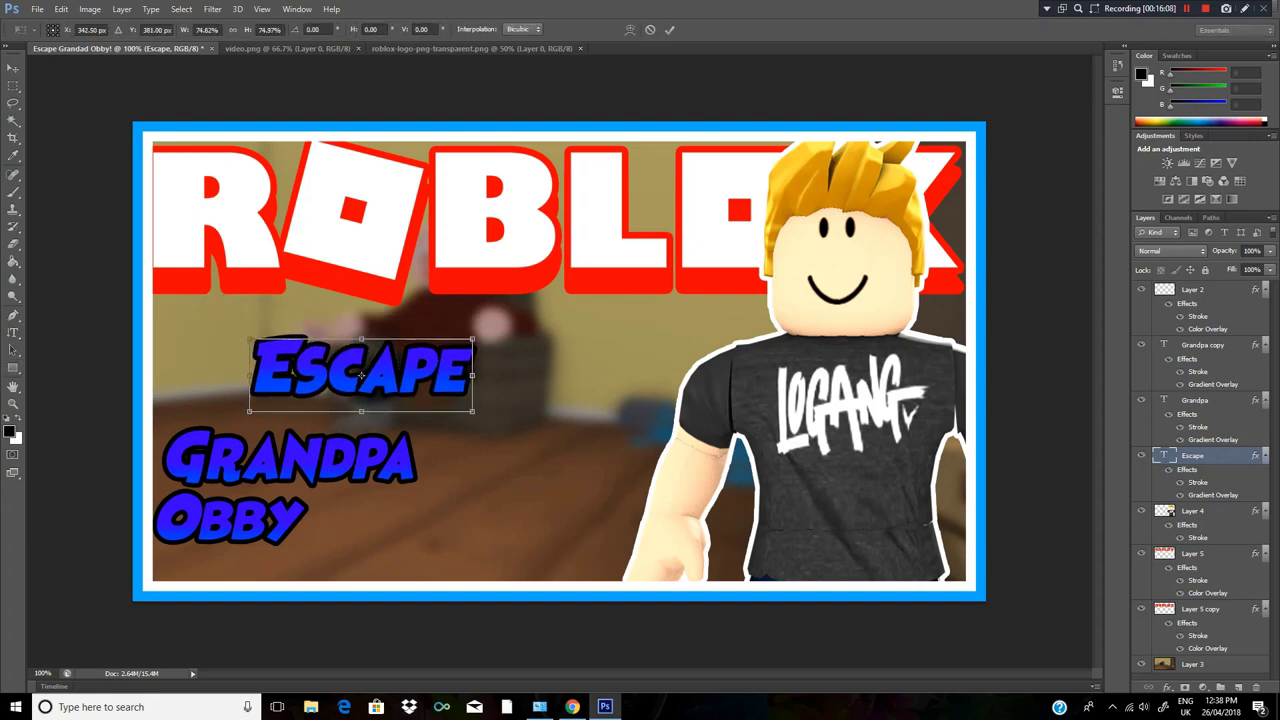
pyautogui.moveTo(361, 375); pyautogui.dragTo(325, 376)
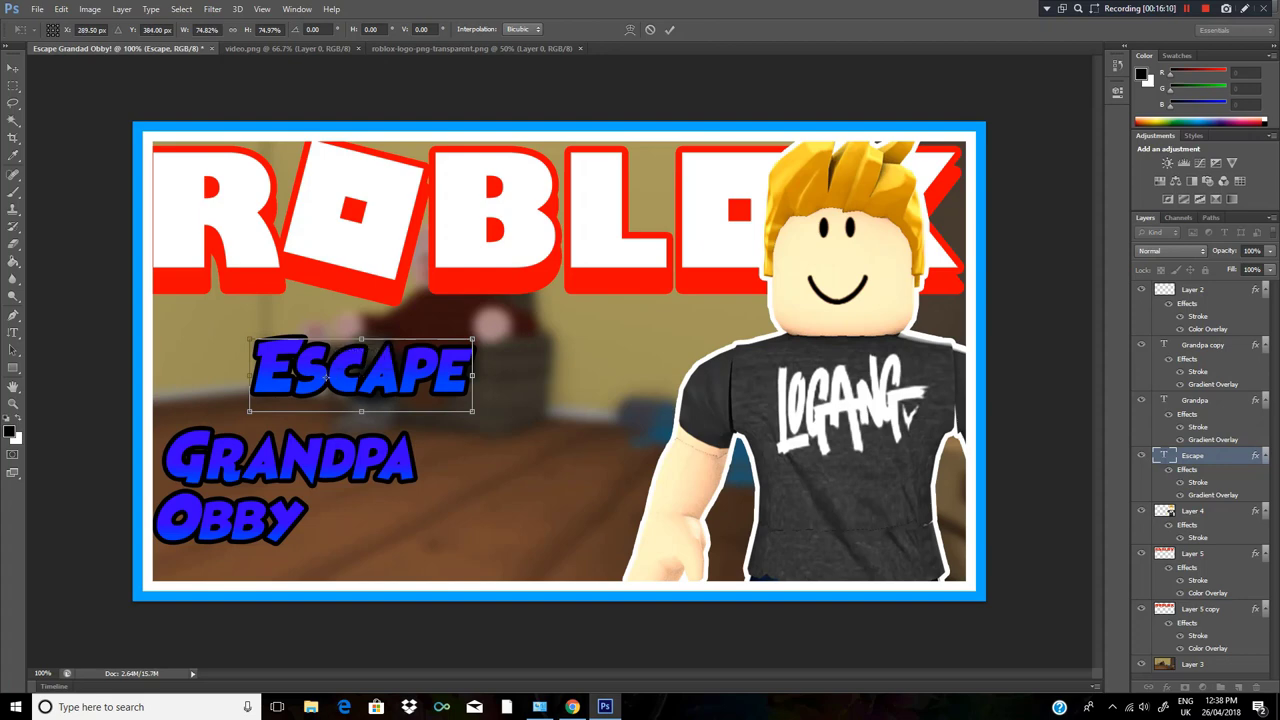
pyautogui.click(13, 332)
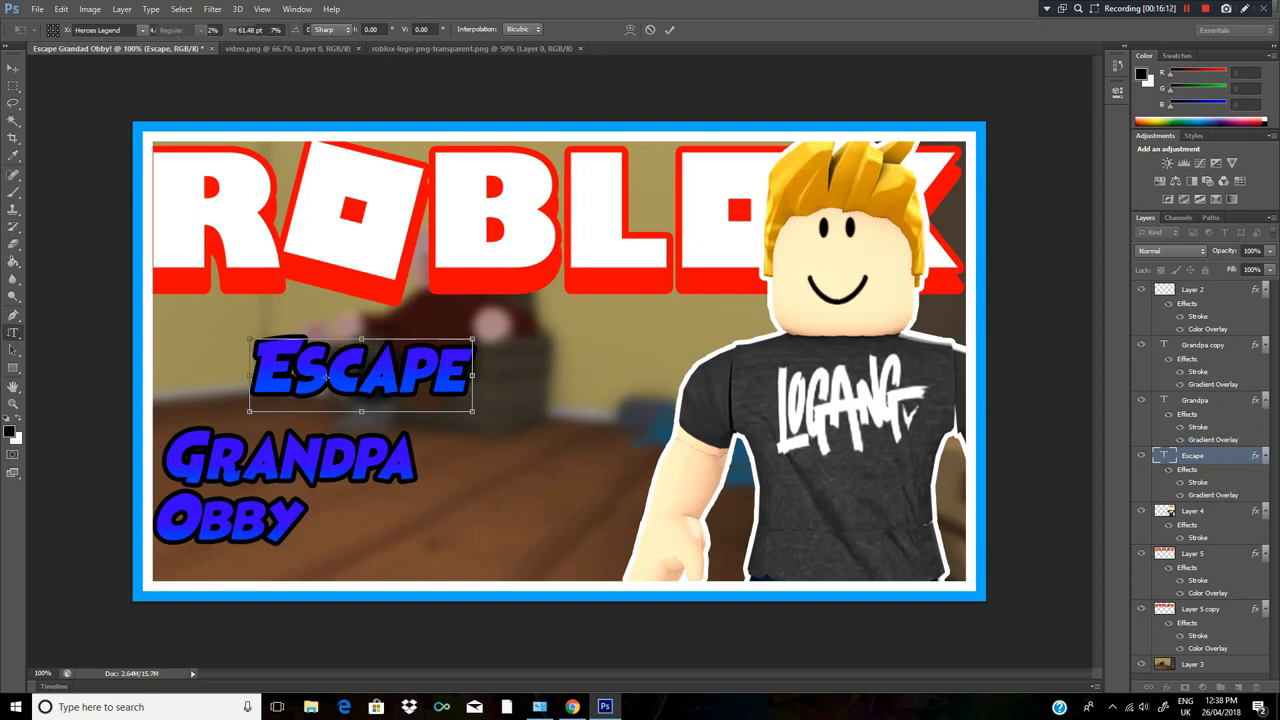
pyautogui.press('v')
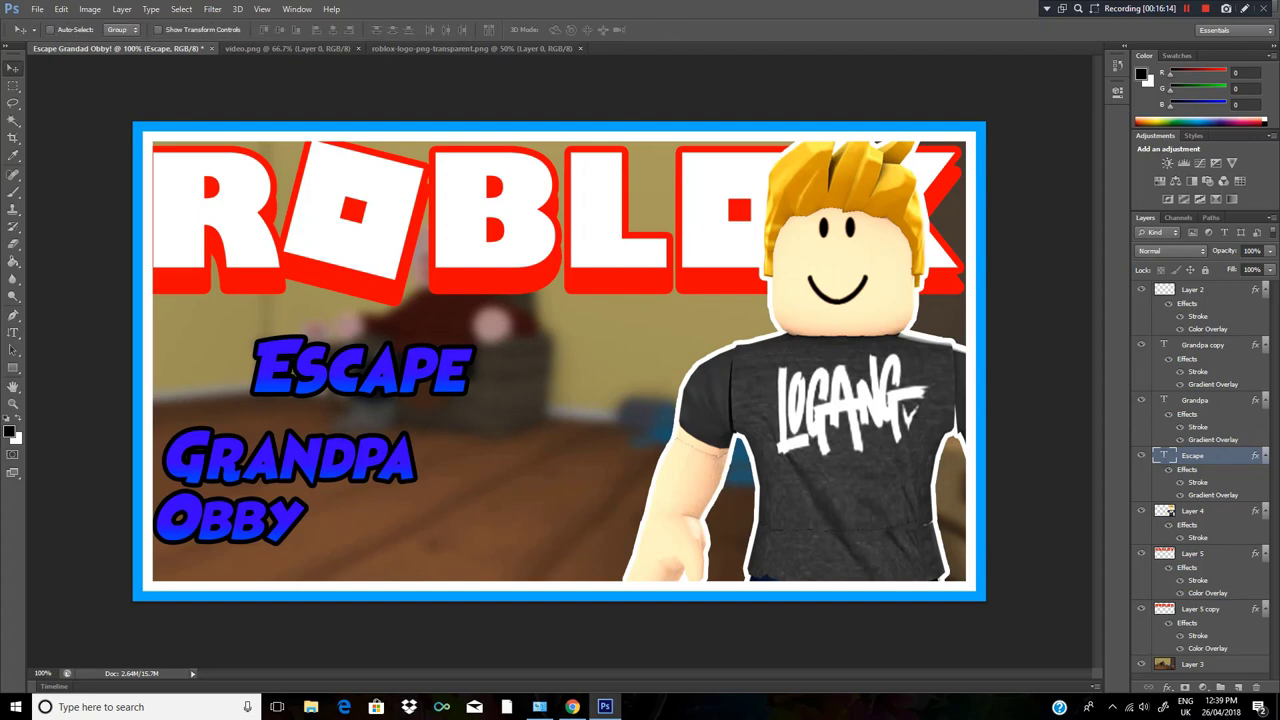
pyautogui.moveTo(291, 372); pyautogui.dragTo(217, 385)
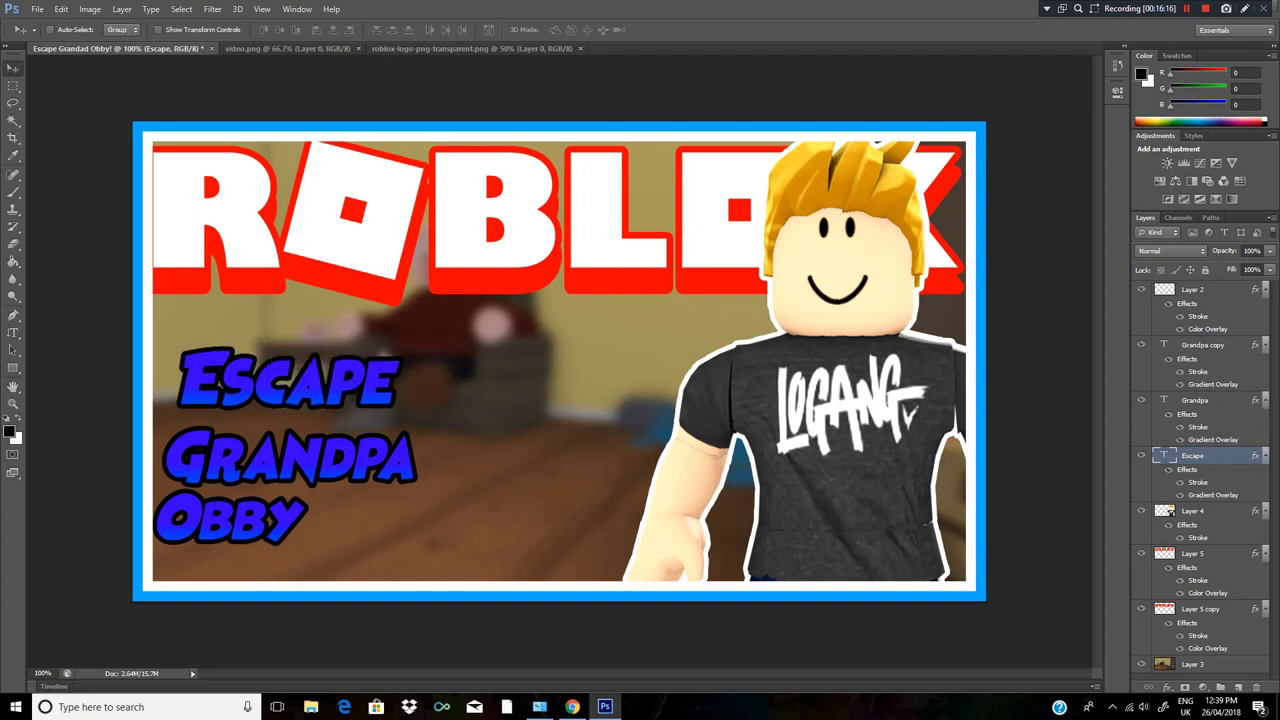
# Arrange "Escape" and "Grandpa" side by side beneath the Roblox logo, with "Obby" centred below them.
pyautogui.moveTo(300, 430); pyautogui.dragTo(640, 343)
pyautogui.click(1196, 400)
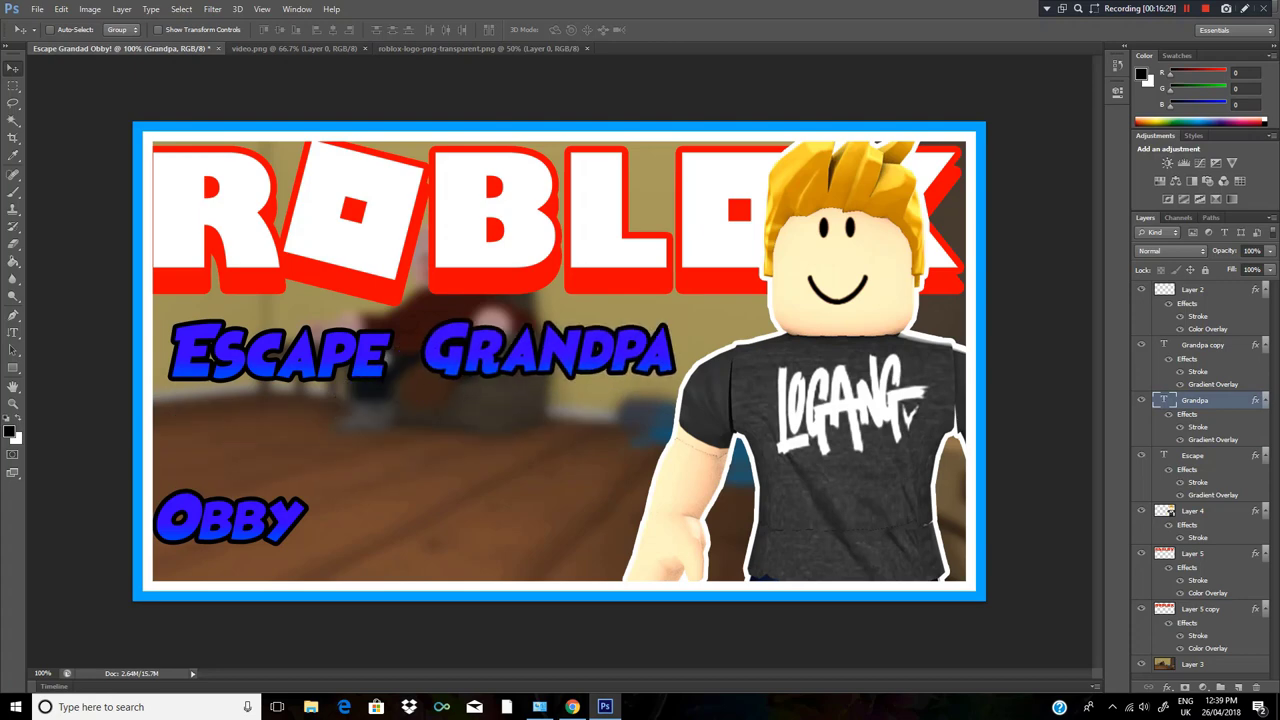
pyautogui.moveTo(330, 480); pyautogui.dragTo(470, 415)
pyautogui.click(1203, 345)
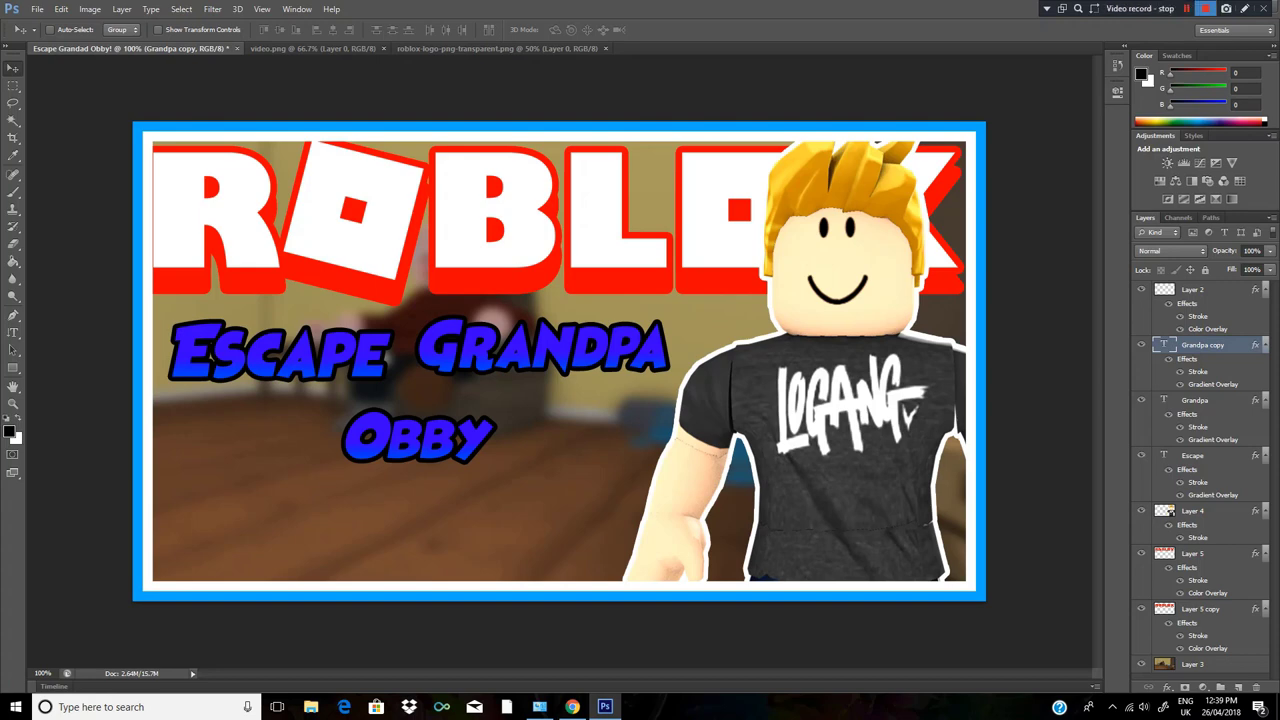
pyautogui.click(1205, 8)
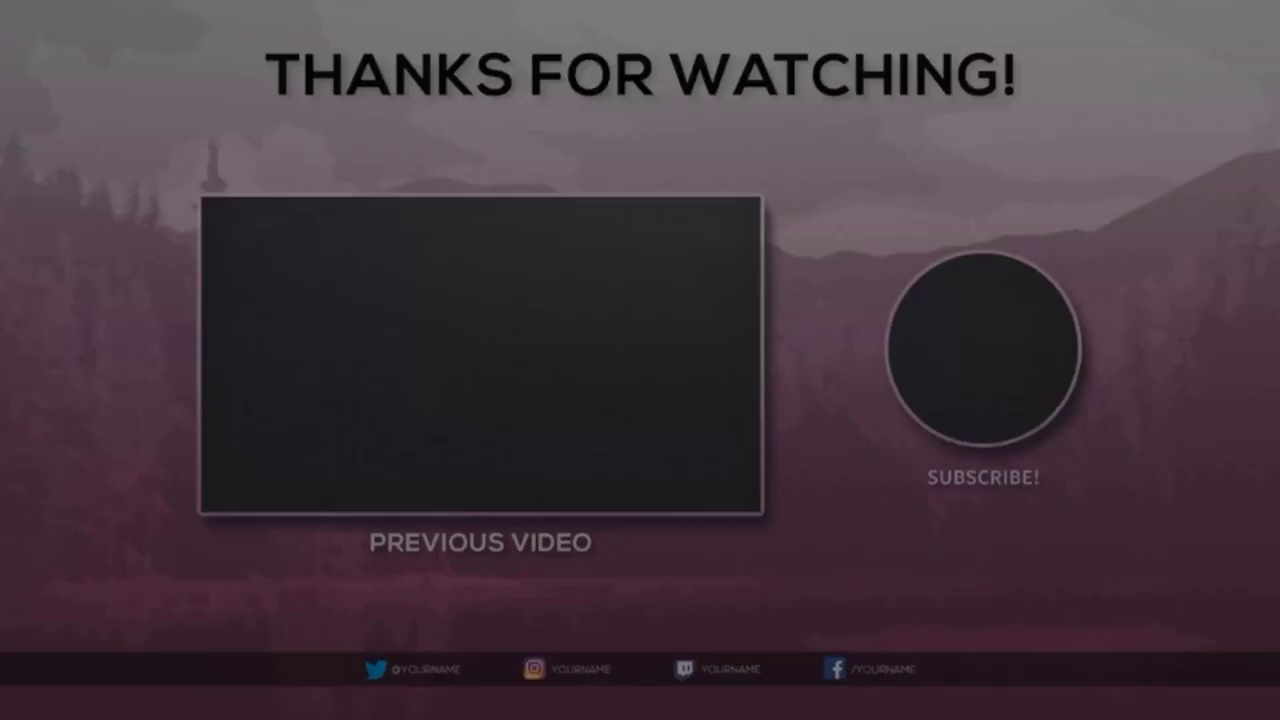